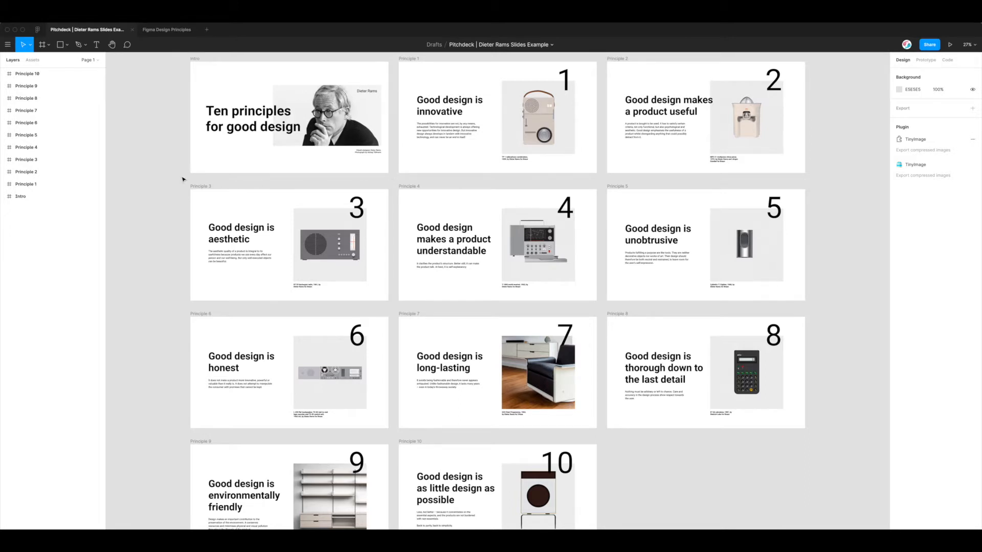
Confirm TinyImage Compressor shows as Installed in Community plugin search, then return to the Pitchdeck file
{"action": "left_click", "coordinate": [169, 157]}
{"action": "left_click", "coordinate": [39, 31]}
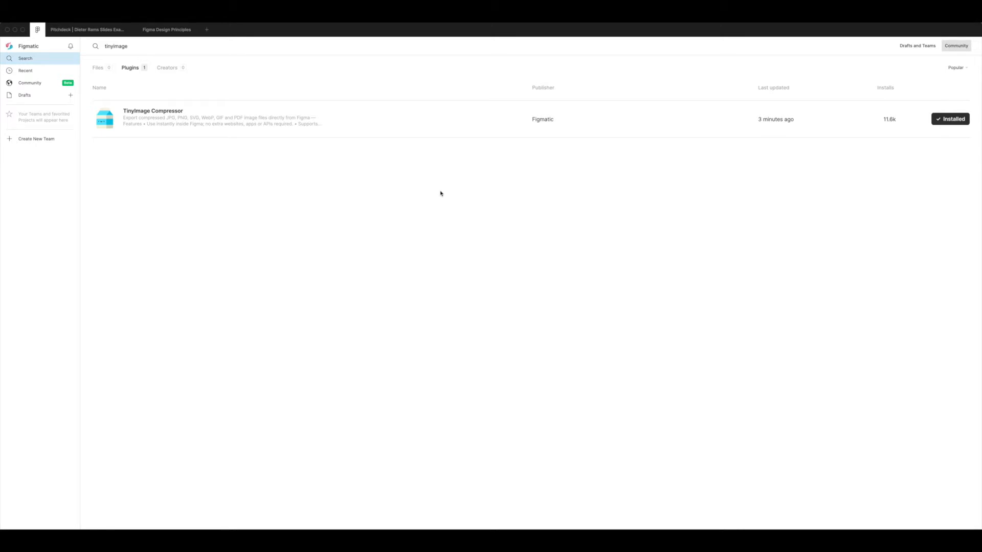
{"action": "left_click", "coordinate": [88, 30]}
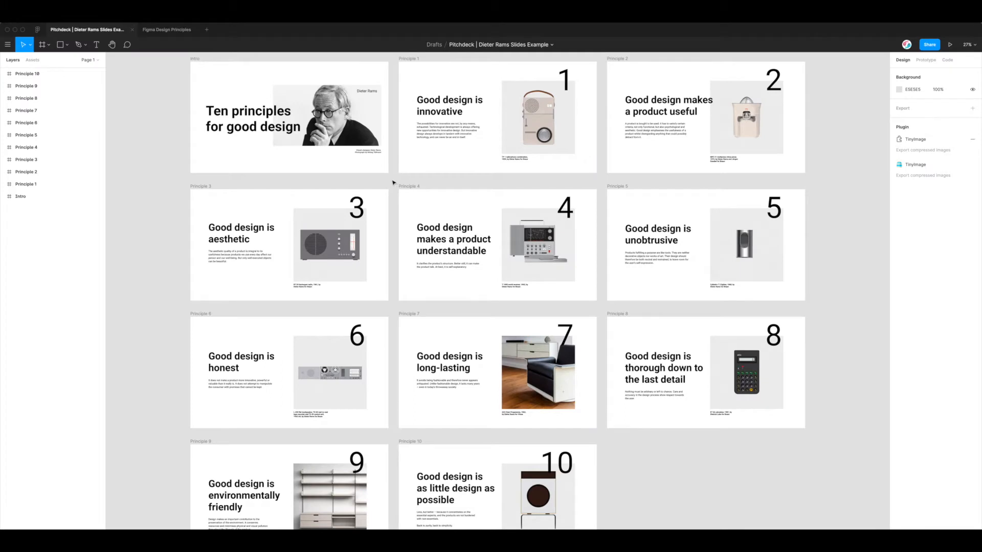
{"action": "scroll", "coordinate": [393, 182], "scroll_direction": "up", "scroll_amount": 1}
{"action": "scroll", "coordinate": [393, 182], "scroll_direction": "down", "scroll_amount": 1}
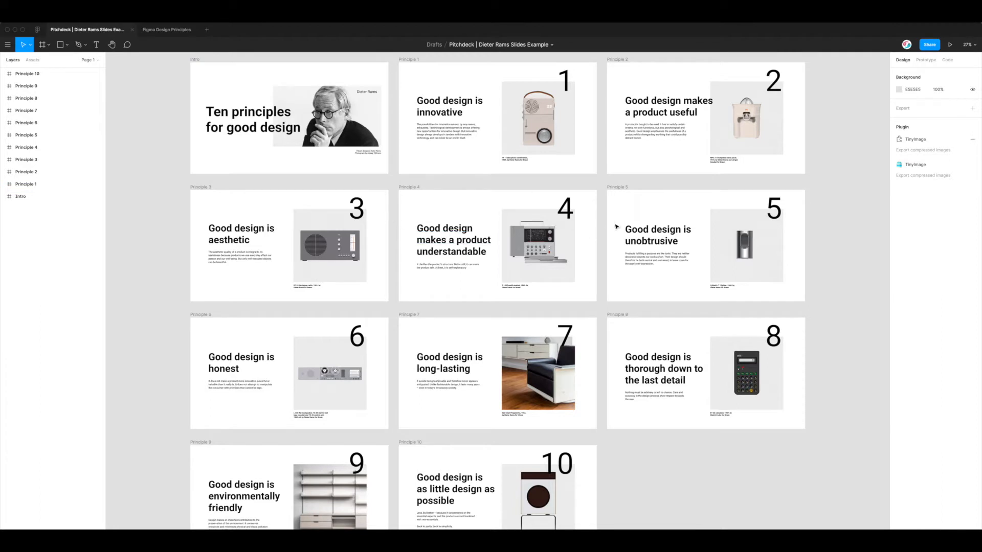
{"action": "scroll", "coordinate": [639, 234], "scroll_direction": "down", "scroll_amount": 2}
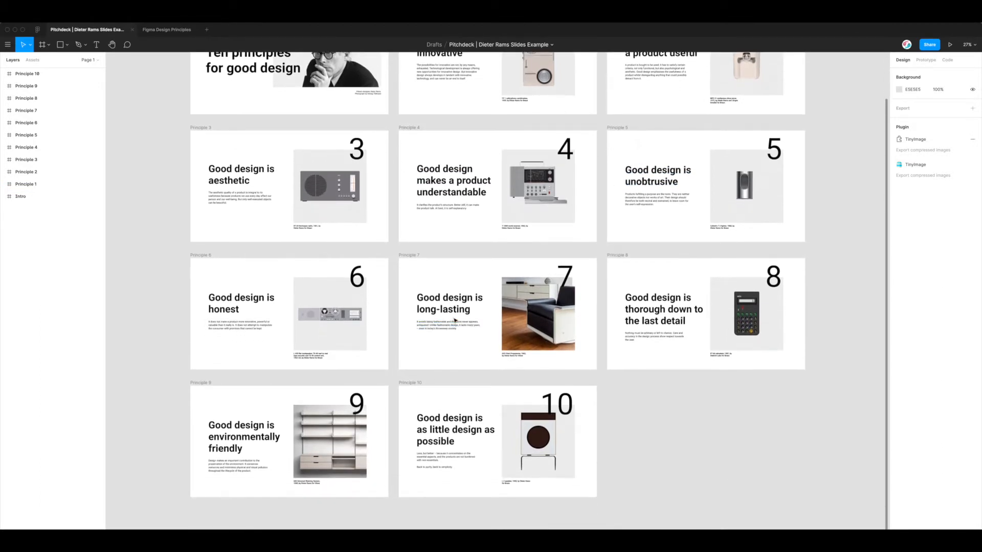
{"action": "scroll", "coordinate": [449, 327], "scroll_direction": "up", "scroll_amount": 1}
{"action": "scroll", "coordinate": [455, 321], "scroll_direction": "up", "scroll_amount": 2}
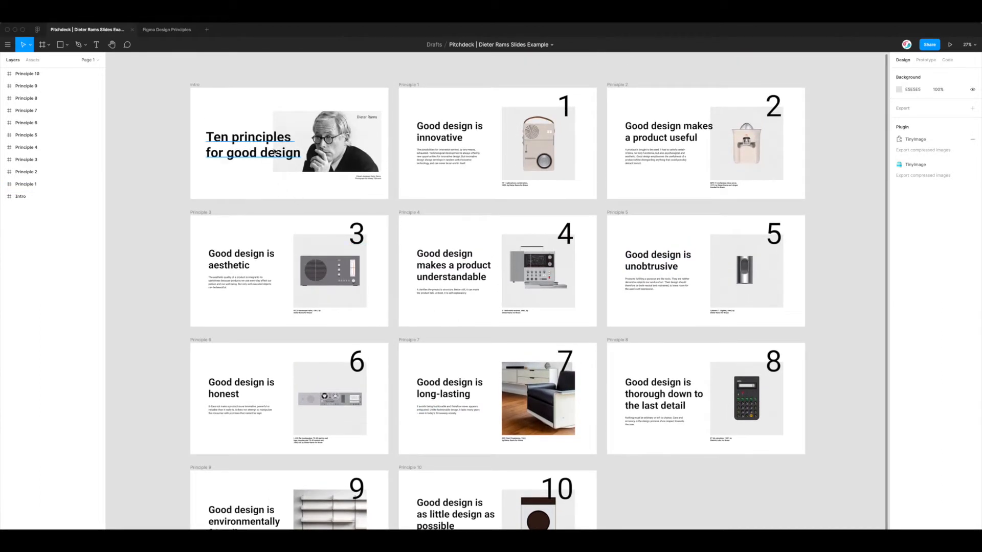
{"action": "scroll", "coordinate": [388, 194], "scroll_direction": "down", "scroll_amount": 1}
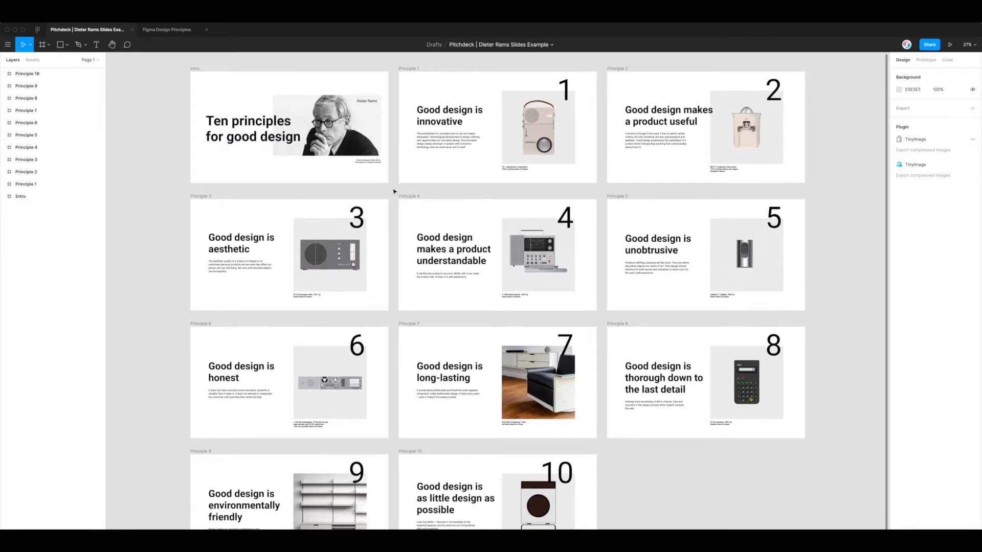
{"action": "scroll", "coordinate": [394, 193], "scroll_direction": "down", "scroll_amount": 2}
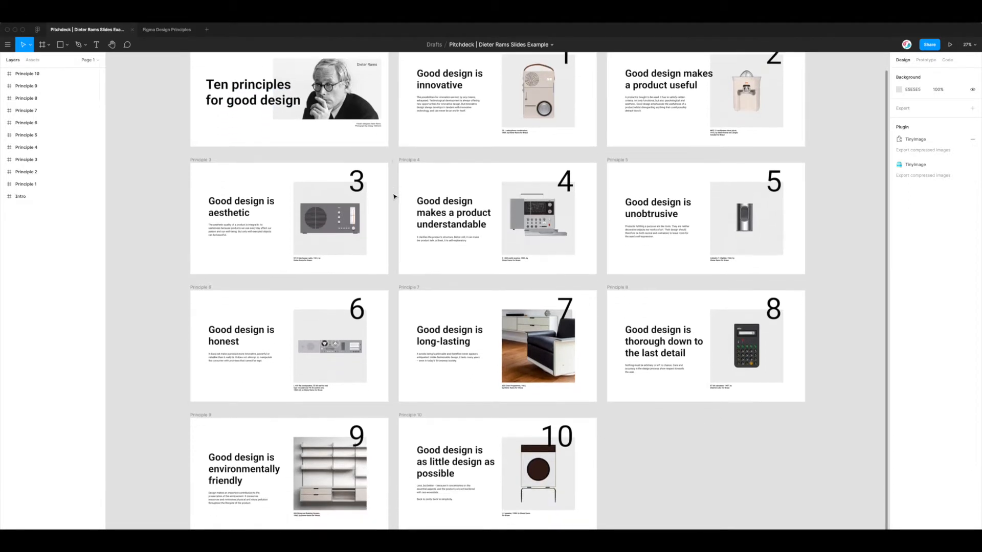
{"action": "scroll", "coordinate": [394, 196], "scroll_direction": "up", "scroll_amount": 4}
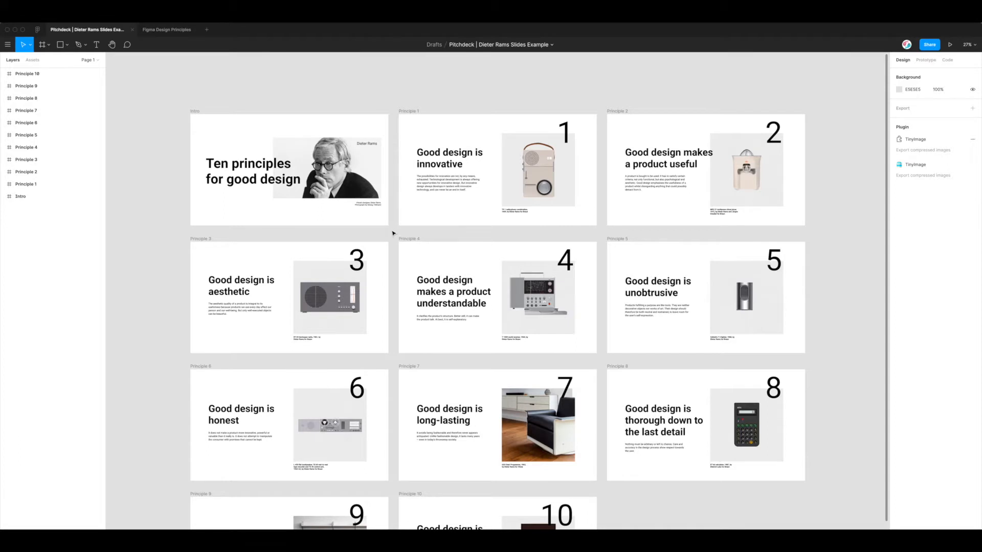
{"action": "scroll", "coordinate": [393, 233], "scroll_direction": "down", "scroll_amount": 1}
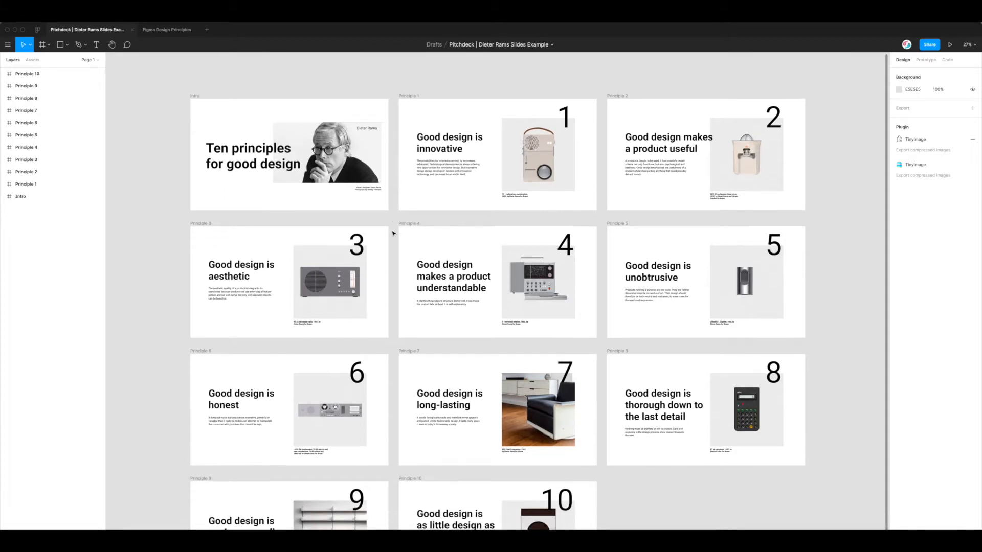
{"action": "scroll", "coordinate": [394, 217], "scroll_direction": "down", "scroll_amount": 4}
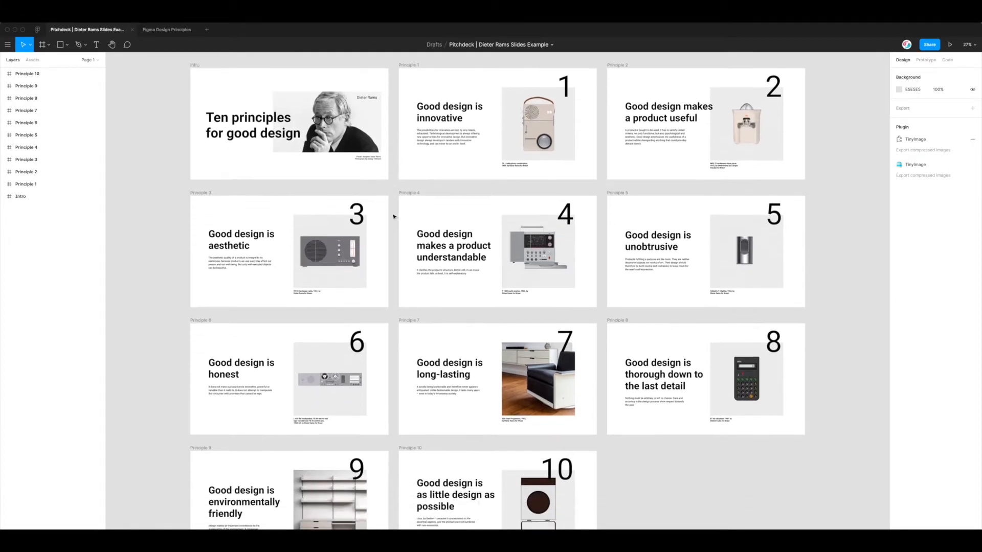
{"action": "scroll", "coordinate": [394, 217], "scroll_direction": "down", "scroll_amount": 1}
{"action": "scroll", "coordinate": [394, 217], "scroll_direction": "up", "scroll_amount": 6}
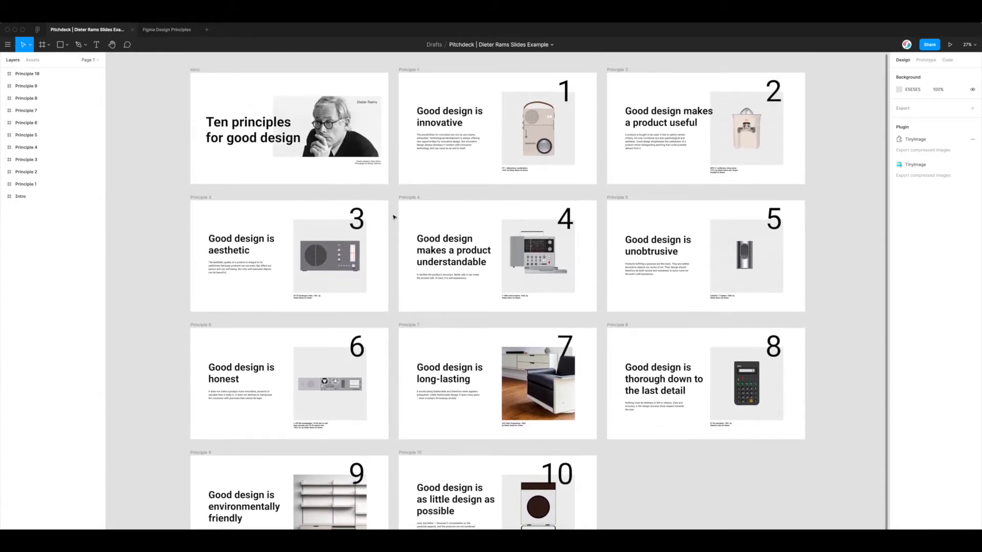
{"action": "left_click", "coordinate": [394, 216]}
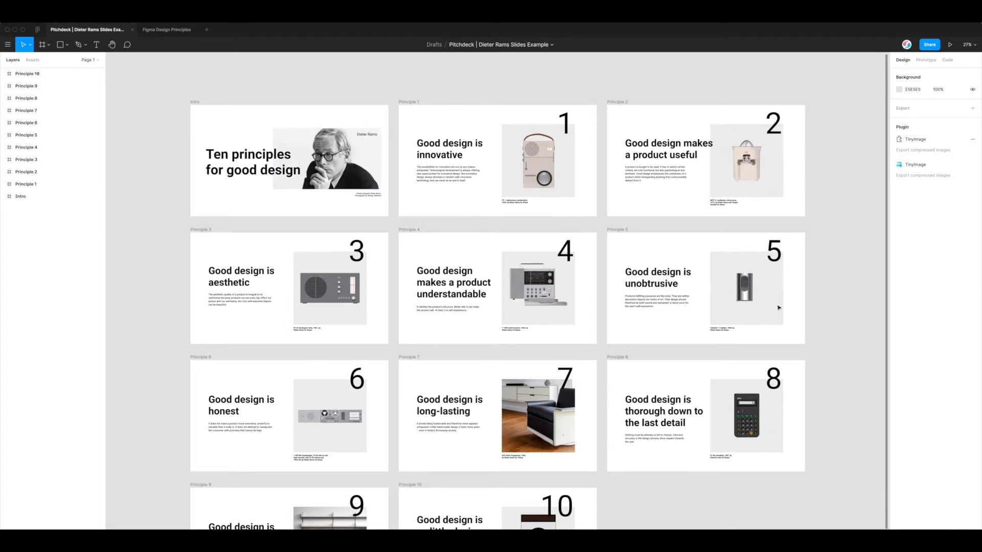
{"action": "scroll", "coordinate": [395, 248], "scroll_direction": "down", "scroll_amount": 1}
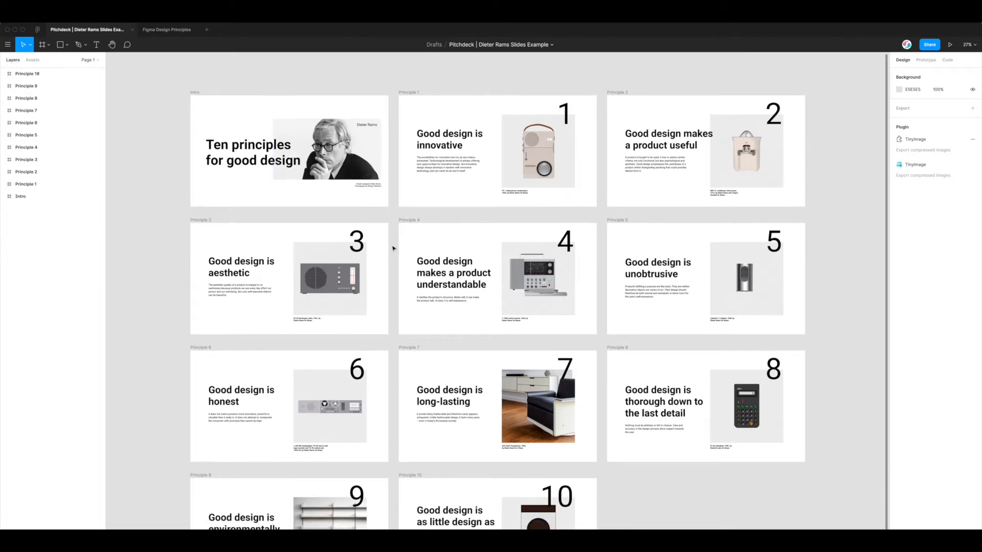
{"action": "scroll", "coordinate": [394, 248], "scroll_direction": "down", "scroll_amount": 1}
{"action": "scroll", "coordinate": [391, 245], "scroll_direction": "right", "scroll_amount": 1}
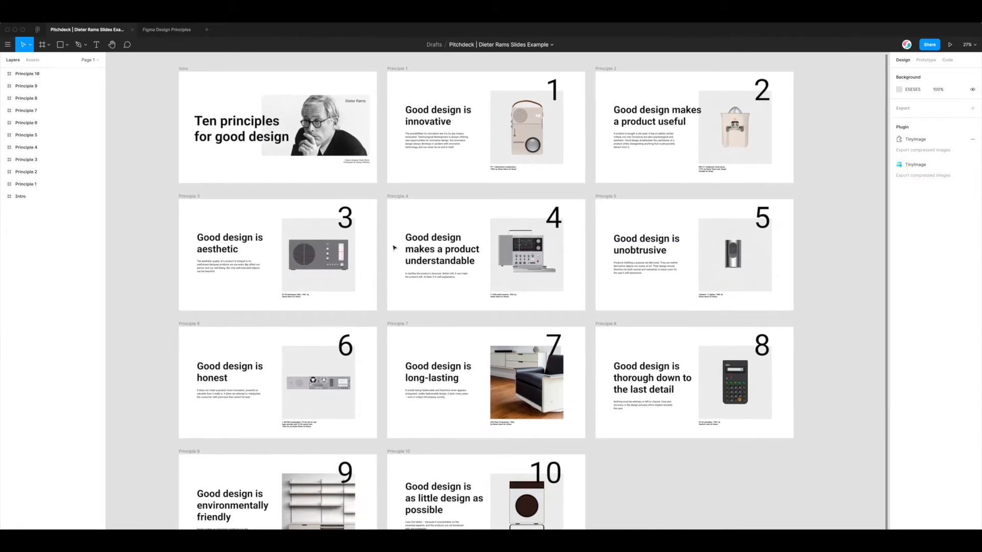
Launch TinyImage Compressor from the canvas Plugins menu, centre its window, and select the Principle 3 radio image
{"action": "right_click", "coordinate": [379, 169]}
{"action": "mouse_move", "coordinate": [401, 191]}
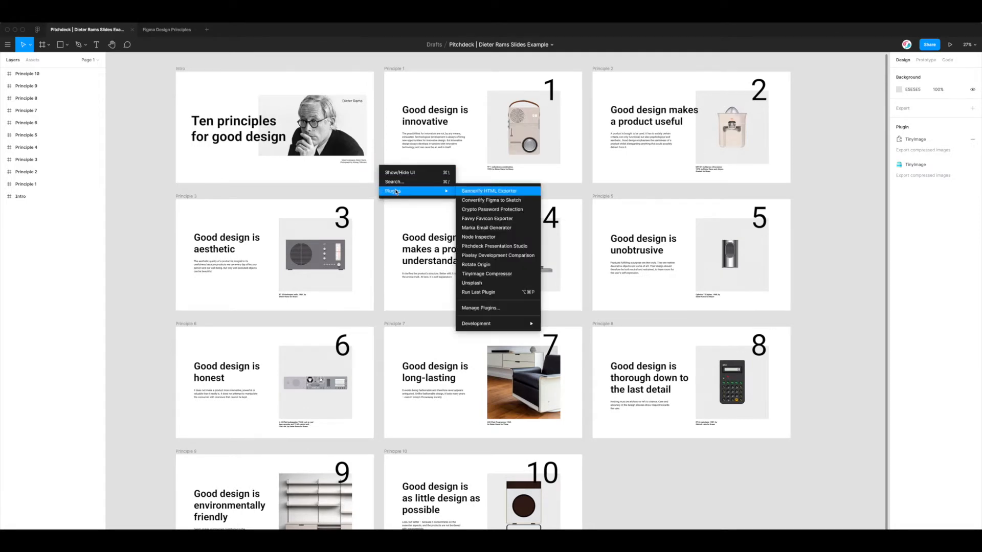
{"action": "left_click", "coordinate": [493, 276]}
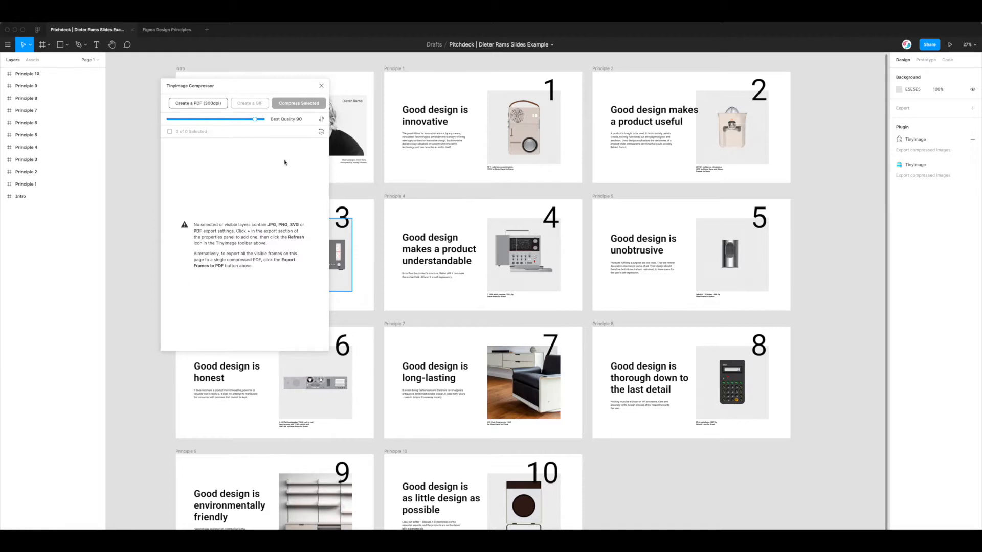
{"action": "left_click_drag", "start_coordinate": [259, 96], "coordinate": [566, 122]}
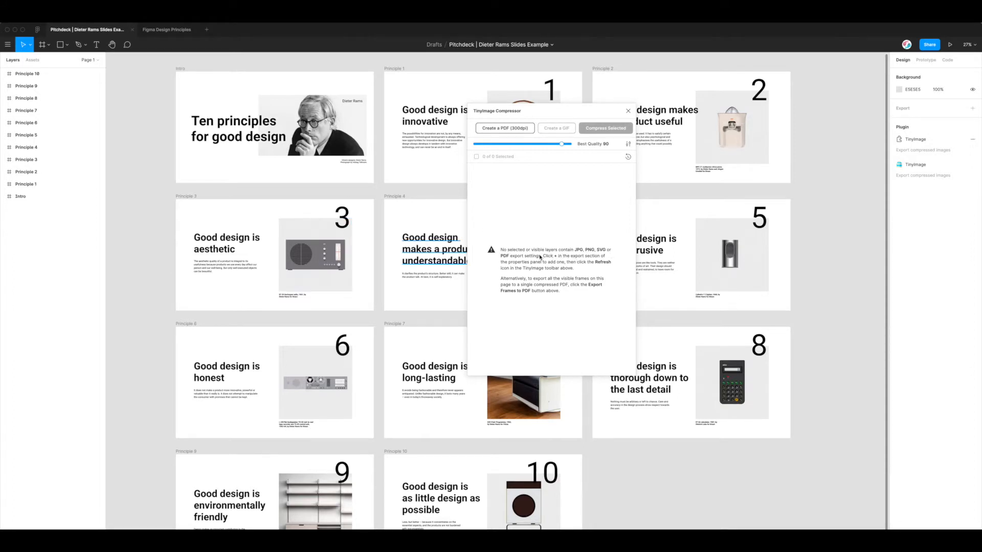
{"action": "left_click", "coordinate": [318, 247]}
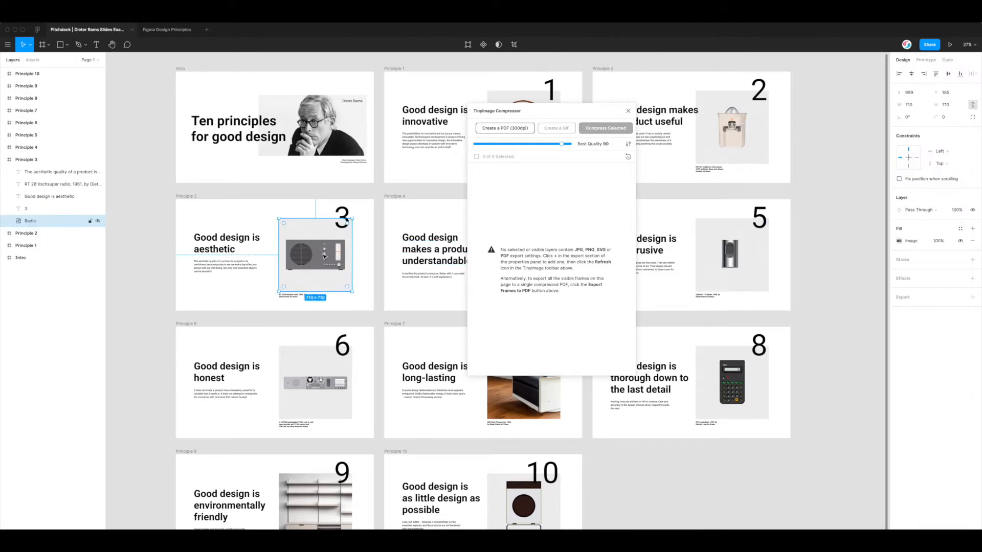
Give the radio image 1x, 2x and 3x PNG export settings and refresh TinyImage's list
{"action": "left_click", "coordinate": [906, 299]}
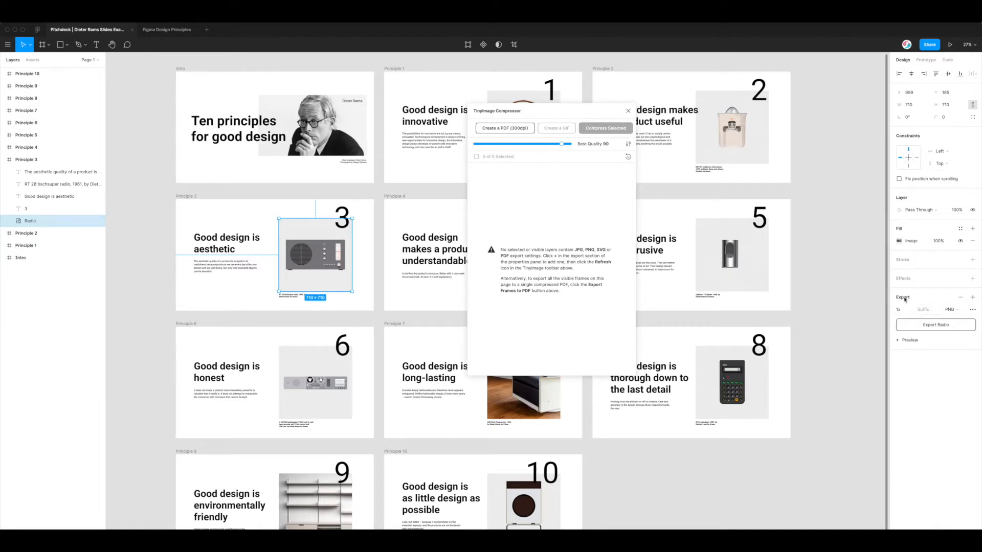
{"action": "left_click", "coordinate": [972, 297]}
{"action": "left_click", "coordinate": [971, 297]}
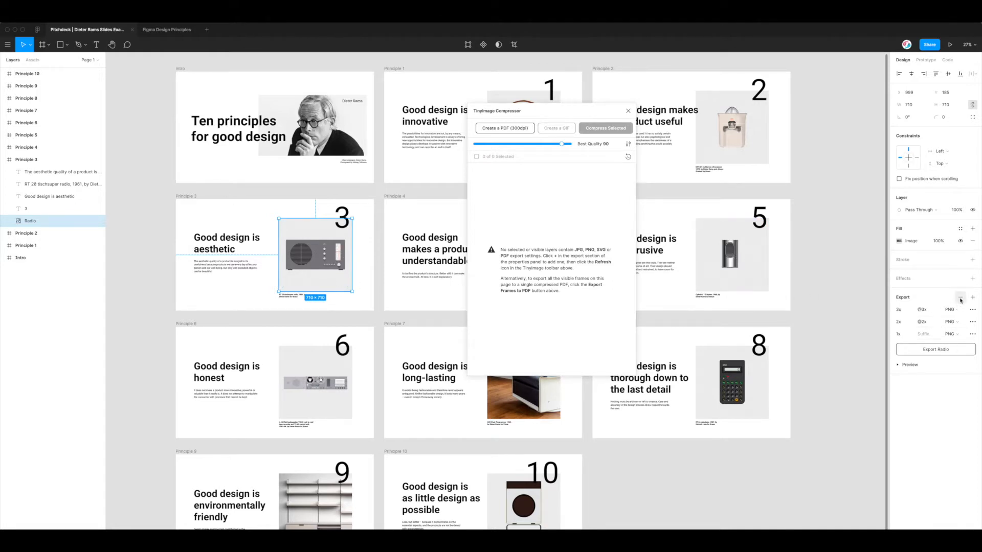
{"action": "left_click_drag", "start_coordinate": [568, 110], "coordinate": [560, 119]}
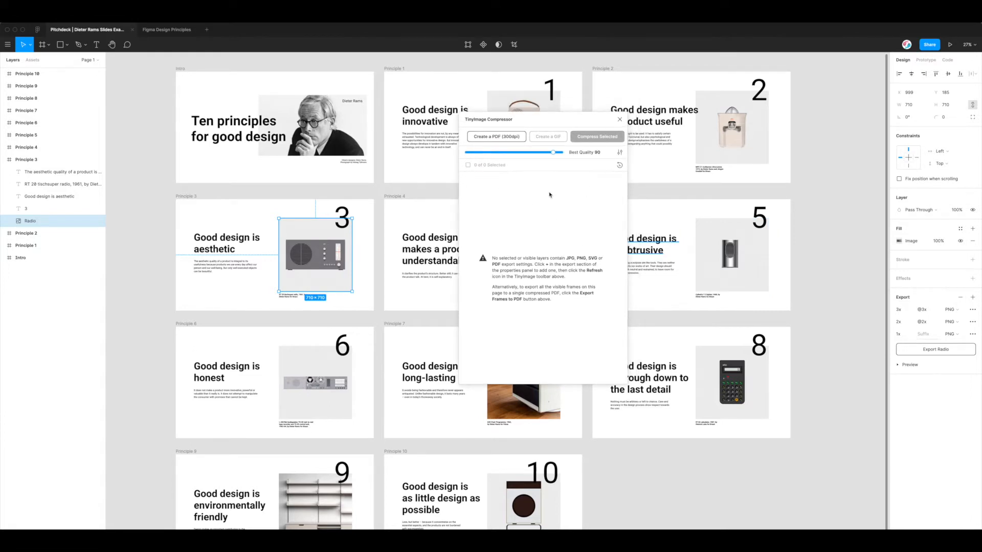
{"action": "left_click", "coordinate": [619, 165]}
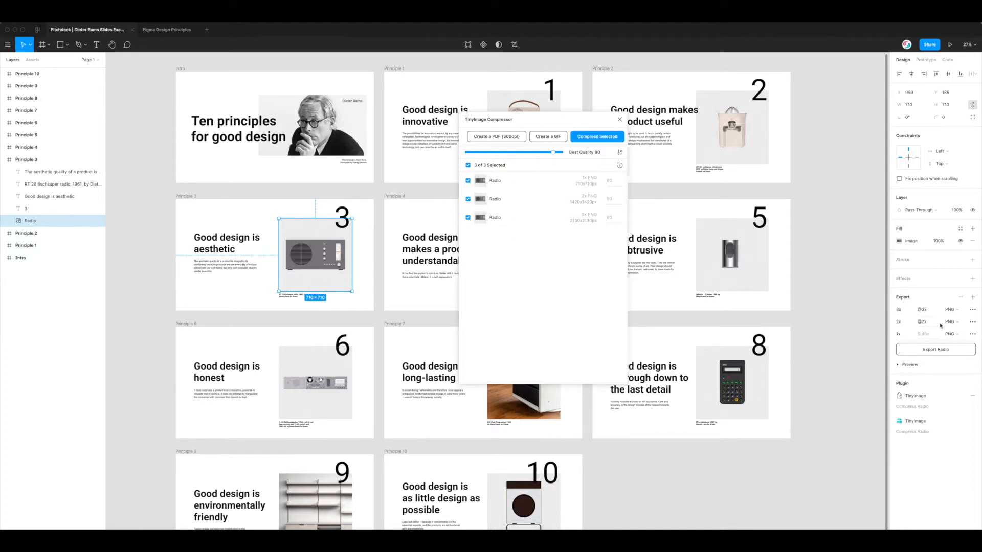
Delete all three export settings from the radio image and refresh TinyImage to show 0 of 0
{"action": "left_click", "coordinate": [960, 298]}
{"action": "left_click", "coordinate": [960, 297]}
{"action": "left_click", "coordinate": [960, 297]}
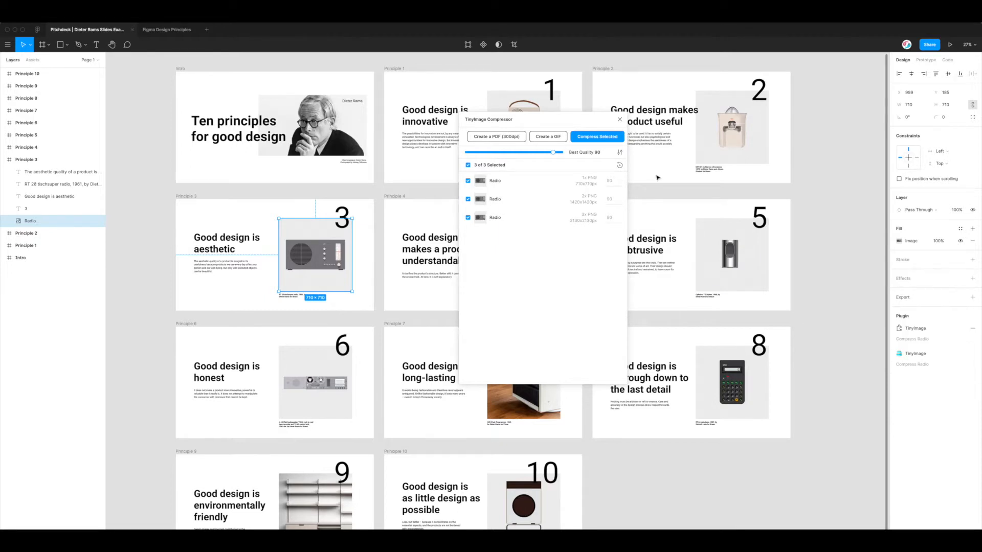
{"action": "left_click", "coordinate": [619, 165]}
{"action": "left_click_drag", "start_coordinate": [551, 123], "coordinate": [492, 127]}
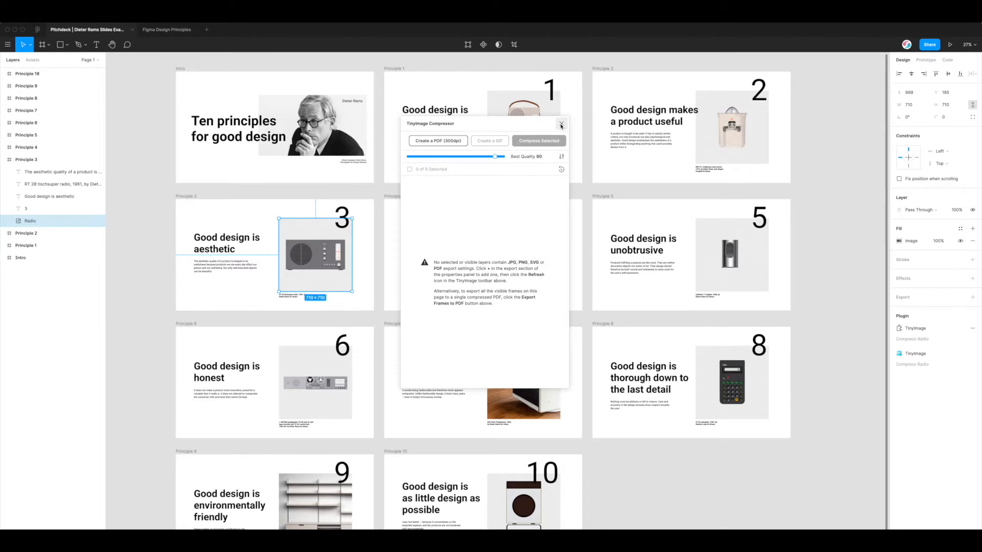
{"action": "left_click_drag", "start_coordinate": [534, 126], "coordinate": [523, 129]}
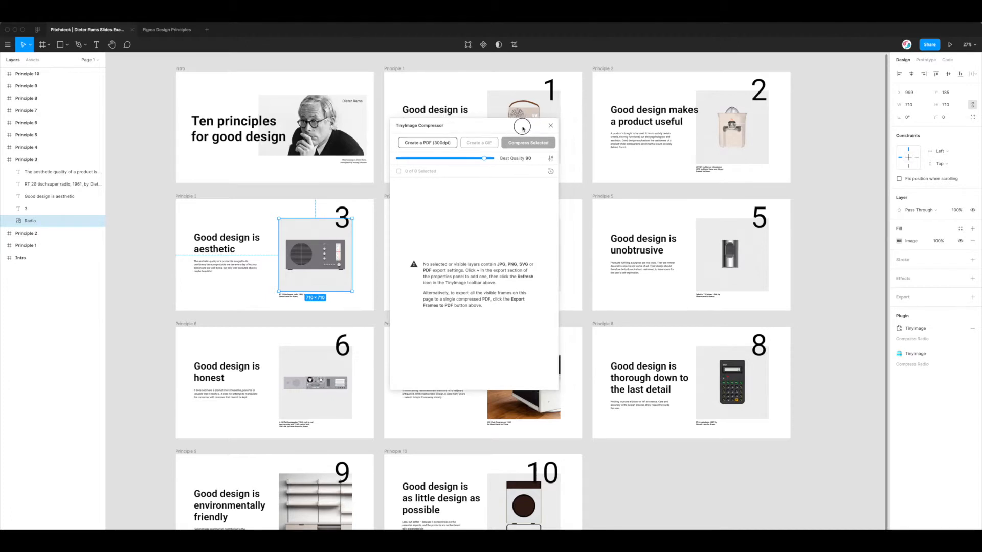
Choose Create a PDF (300dpi) in TinyImage, keeping all 11 slide frames checked
{"action": "left_click", "coordinate": [418, 145]}
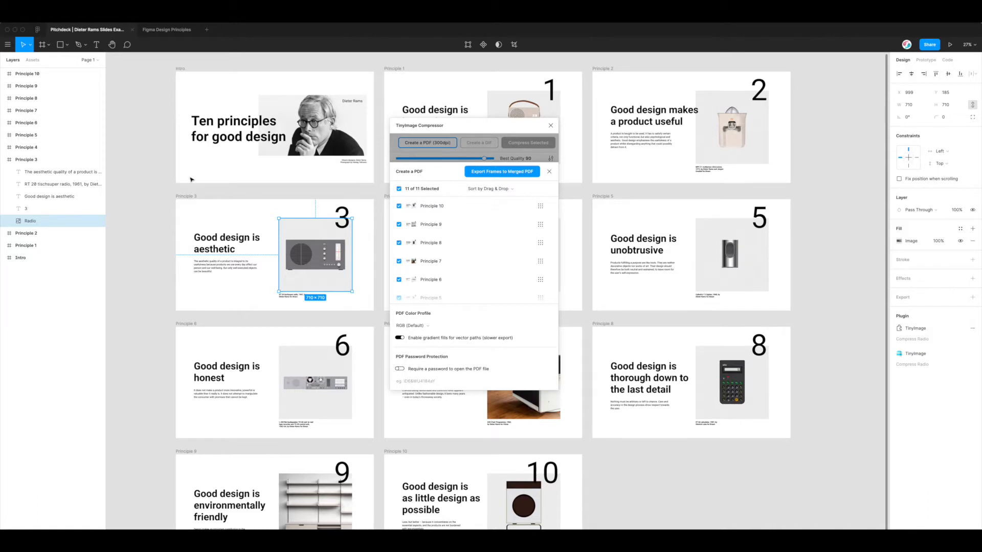
{"action": "left_click", "coordinate": [3, 161]}
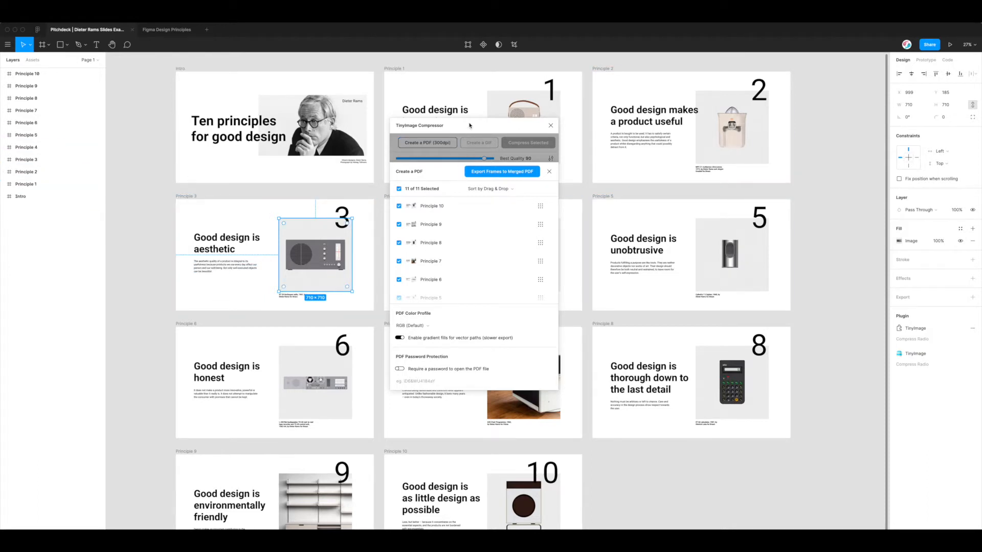
{"action": "left_click_drag", "start_coordinate": [469, 125], "coordinate": [455, 119]}
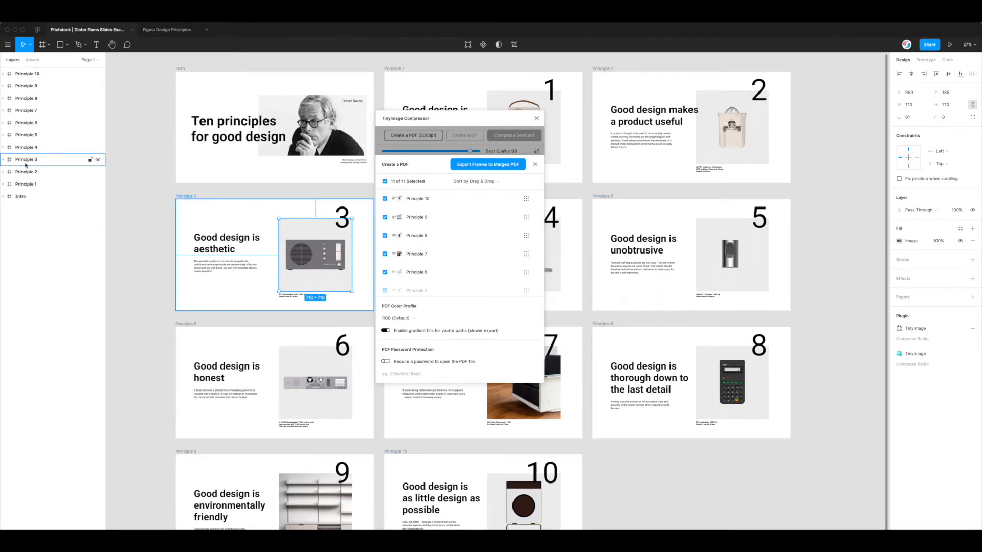
{"action": "scroll", "coordinate": [430, 258], "scroll_direction": "down", "scroll_amount": 3}
{"action": "scroll", "coordinate": [424, 250], "scroll_direction": "up", "scroll_amount": 5}
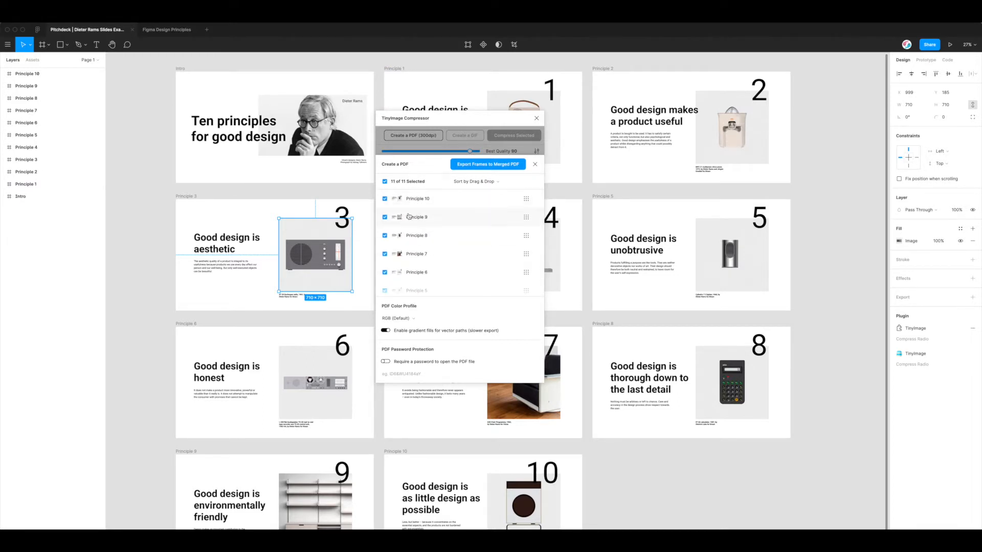
{"action": "left_click_drag", "start_coordinate": [438, 122], "coordinate": [176, 67]}
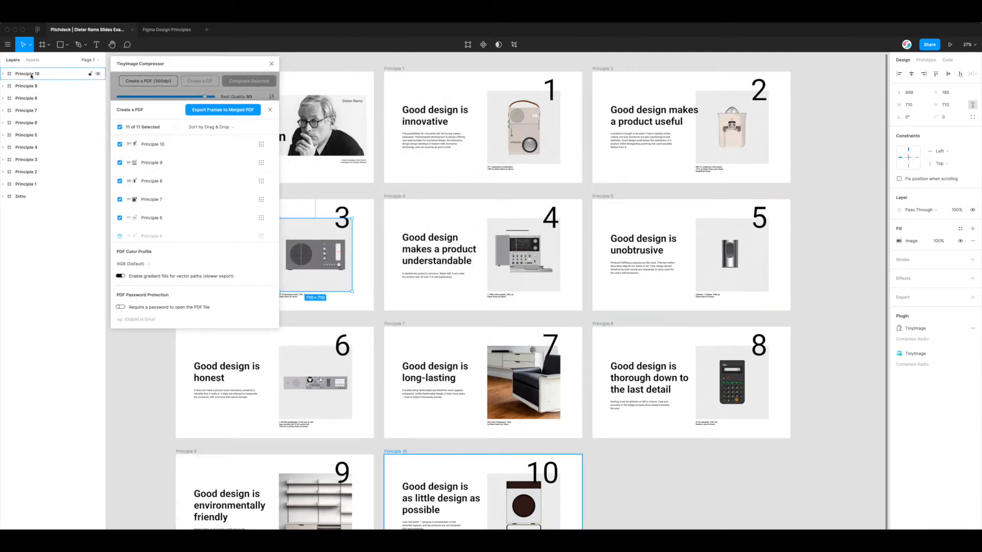
{"action": "scroll", "coordinate": [180, 199], "scroll_direction": "down", "scroll_amount": 5}
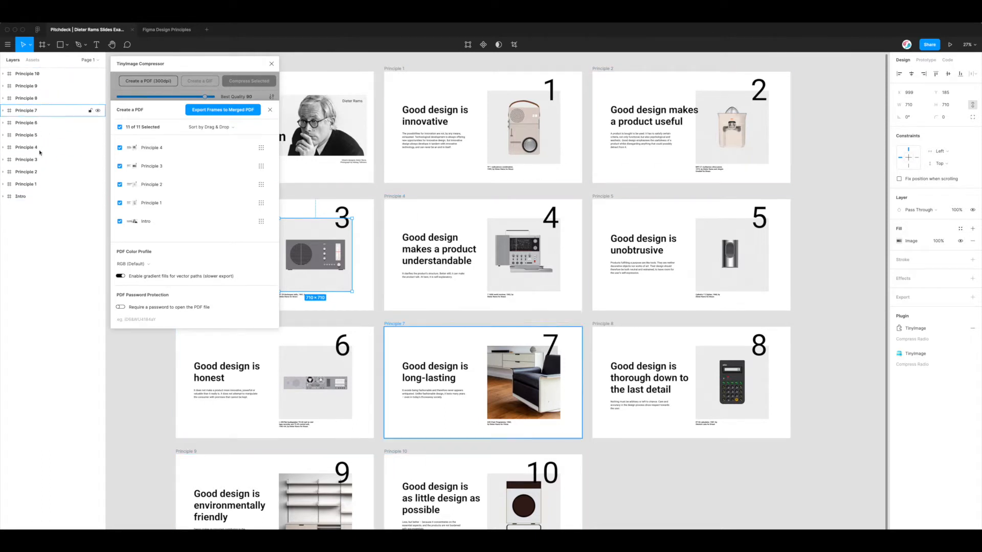
{"action": "scroll", "coordinate": [211, 148], "scroll_direction": "up", "scroll_amount": 5}
{"action": "left_click_drag", "start_coordinate": [192, 65], "coordinate": [461, 121]}
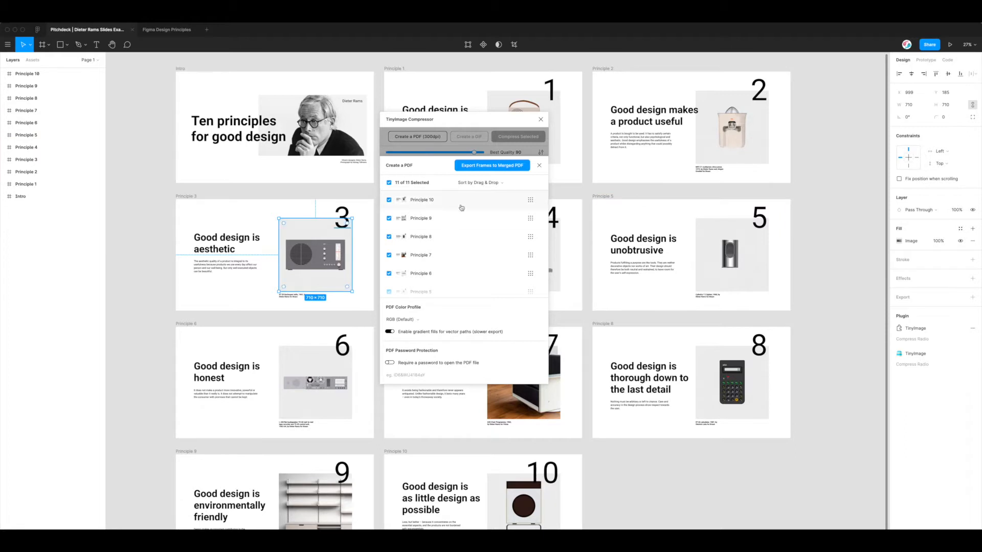
{"action": "left_click_drag", "start_coordinate": [479, 125], "coordinate": [474, 111]}
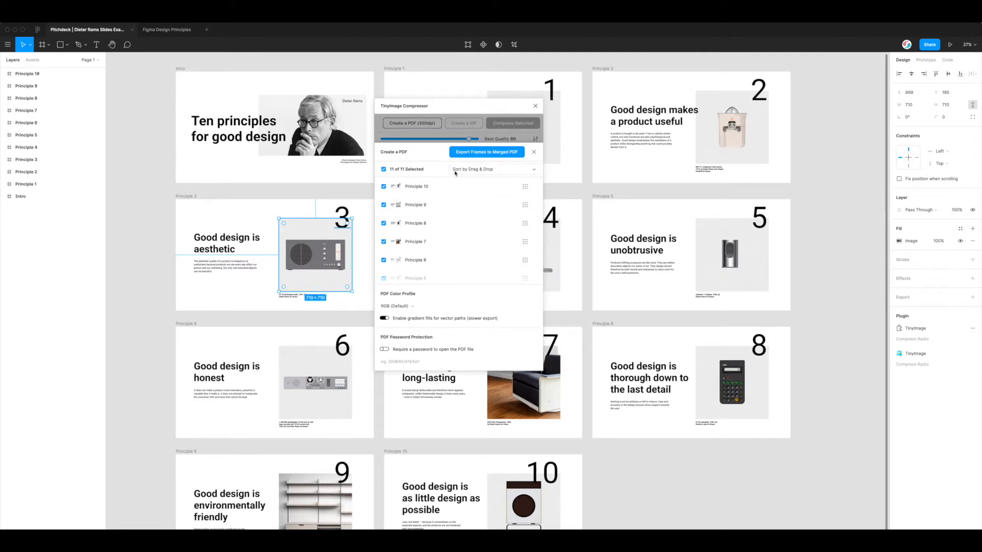
Move Principle 9 below Principle 7 in the merged-PDF frame list
{"action": "left_click", "coordinate": [525, 205]}
{"action": "left_click_drag", "start_coordinate": [525, 204], "coordinate": [524, 248]}
{"action": "scroll", "coordinate": [523, 246], "scroll_direction": "down", "scroll_amount": 1}
{"action": "scroll", "coordinate": [523, 247], "scroll_direction": "down", "scroll_amount": 1}
{"action": "mouse_move", "coordinate": [525, 208]}
{"action": "left_mouse_down"}
{"action": "mouse_move", "coordinate": [526, 250]}
{"action": "mouse_move", "coordinate": [523, 200]}
{"action": "mouse_move", "coordinate": [525, 226]}
{"action": "left_mouse_up"}
Keep reordering frame rows until the list begins Principle 10, 7, 9, 8, 3
{"action": "scroll", "coordinate": [525, 225], "scroll_direction": "down", "scroll_amount": 3}
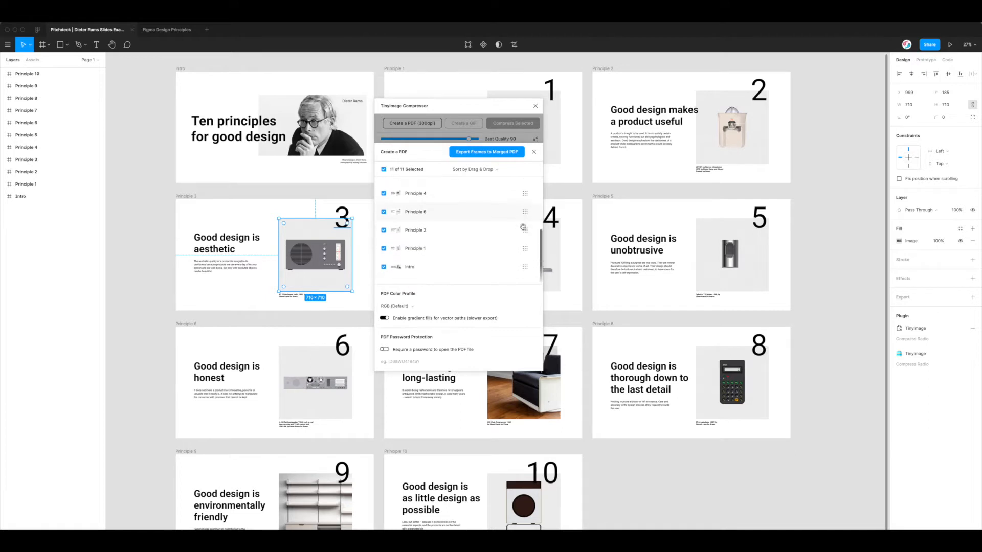
{"action": "left_click_drag", "start_coordinate": [524, 261], "coordinate": [525, 224]}
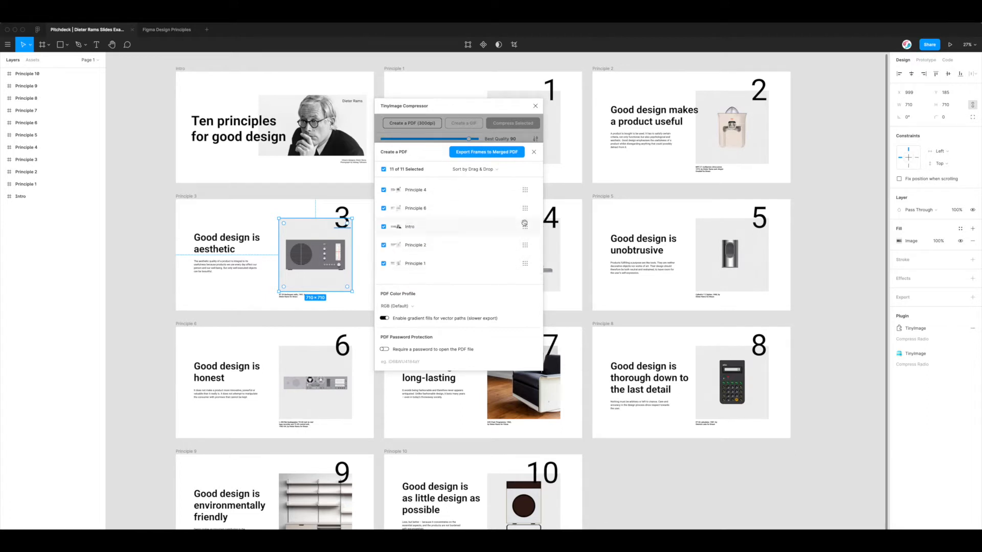
{"action": "scroll", "coordinate": [524, 223], "scroll_direction": "up", "scroll_amount": 1}
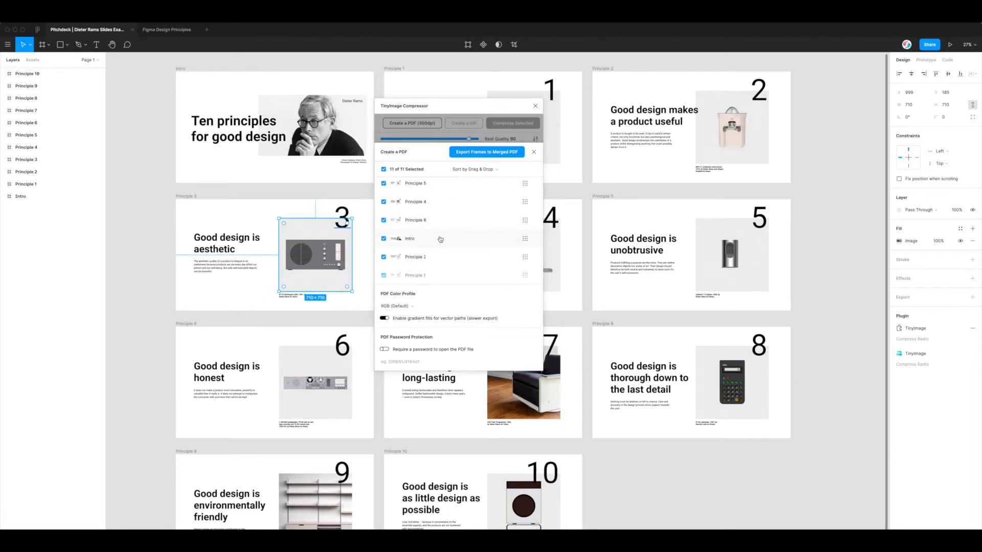
{"action": "scroll", "coordinate": [445, 242], "scroll_direction": "down", "scroll_amount": 1}
{"action": "scroll", "coordinate": [443, 206], "scroll_direction": "up", "scroll_amount": 5}
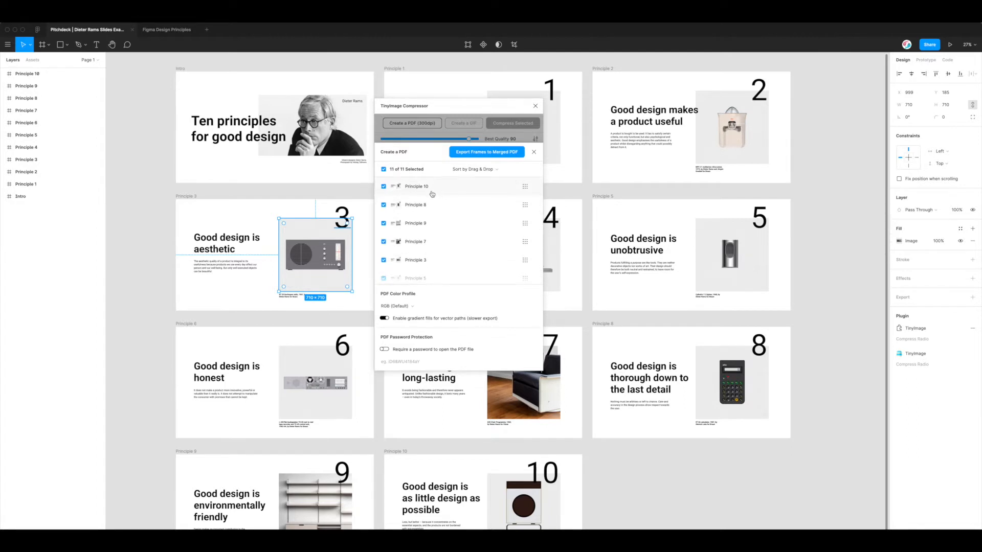
{"action": "scroll", "coordinate": [435, 192], "scroll_direction": "down", "scroll_amount": 4}
{"action": "scroll", "coordinate": [438, 215], "scroll_direction": "up", "scroll_amount": 4}
{"action": "scroll", "coordinate": [463, 238], "scroll_direction": "down", "scroll_amount": 1}
{"action": "mouse_move", "coordinate": [525, 230]}
{"action": "left_mouse_down"}
{"action": "mouse_move", "coordinate": [522, 207]}
{"action": "mouse_move", "coordinate": [521, 231]}
{"action": "left_mouse_up"}
{"action": "scroll", "coordinate": [454, 246], "scroll_direction": "down", "scroll_amount": 1}
{"action": "scroll", "coordinate": [454, 246], "scroll_direction": "down", "scroll_amount": 3}
{"action": "scroll", "coordinate": [458, 232], "scroll_direction": "up", "scroll_amount": 5}
Sort the PDF pages by Layer Order
{"action": "left_click", "coordinate": [506, 169]}
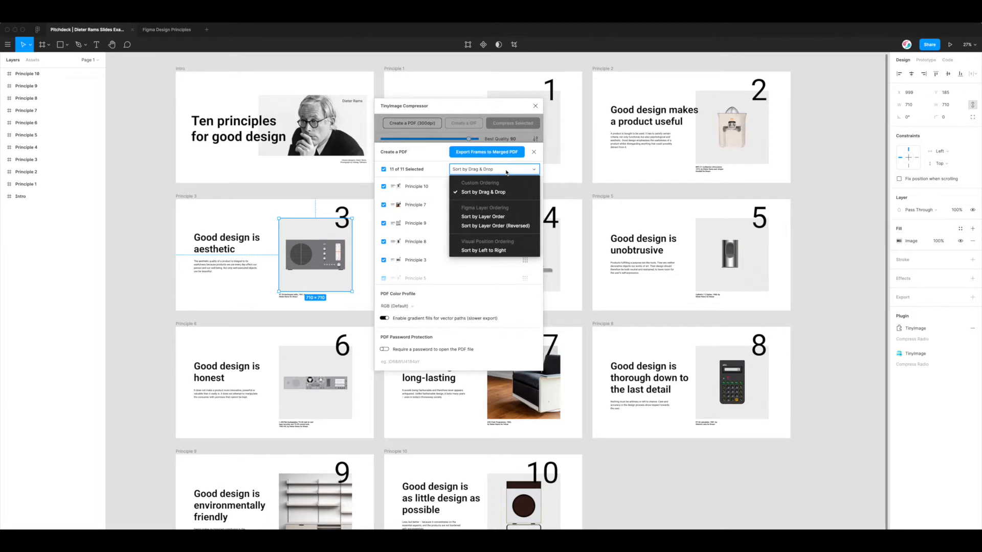
{"action": "scroll", "coordinate": [494, 244], "scroll_direction": "down", "scroll_amount": 2}
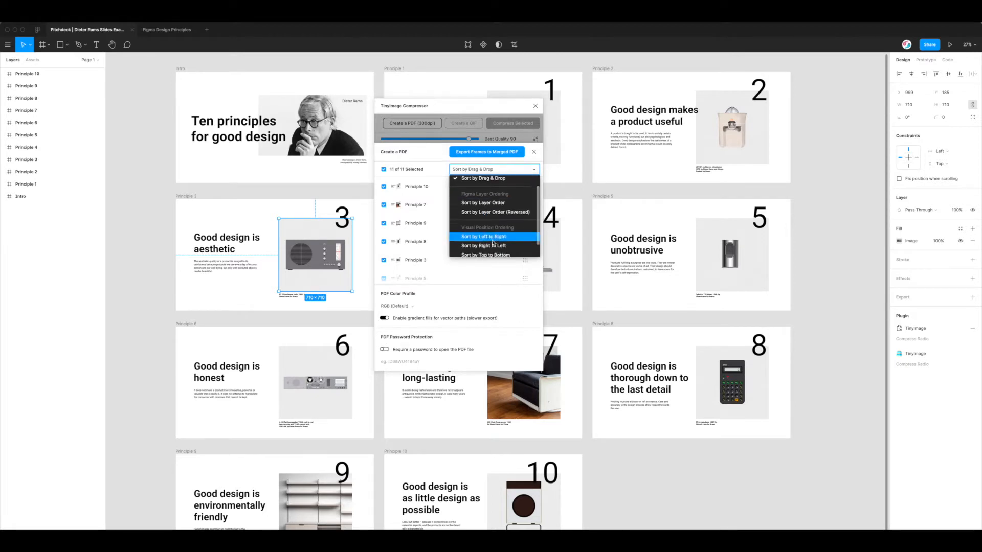
{"action": "scroll", "coordinate": [495, 216], "scroll_direction": "up", "scroll_amount": 2}
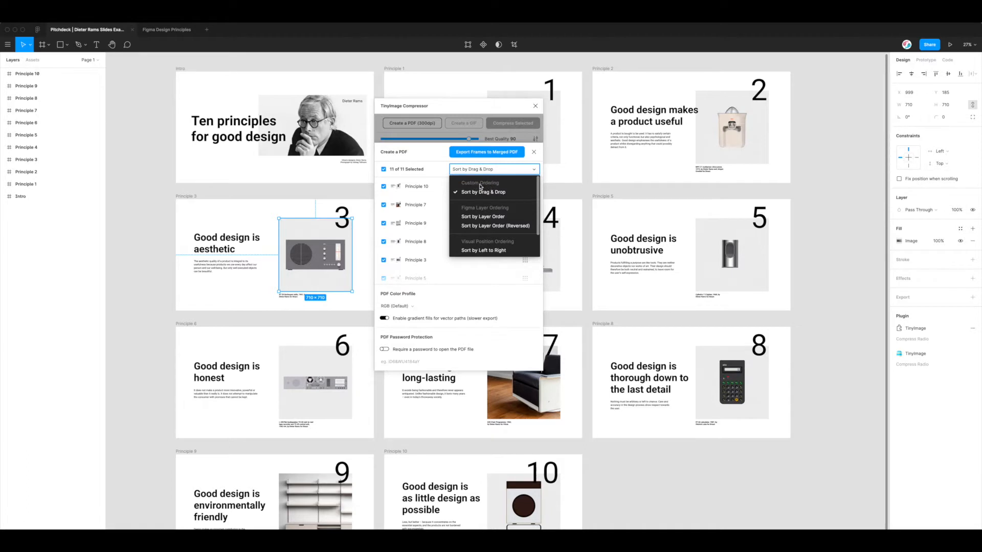
{"action": "scroll", "coordinate": [483, 189], "scroll_direction": "down", "scroll_amount": 1}
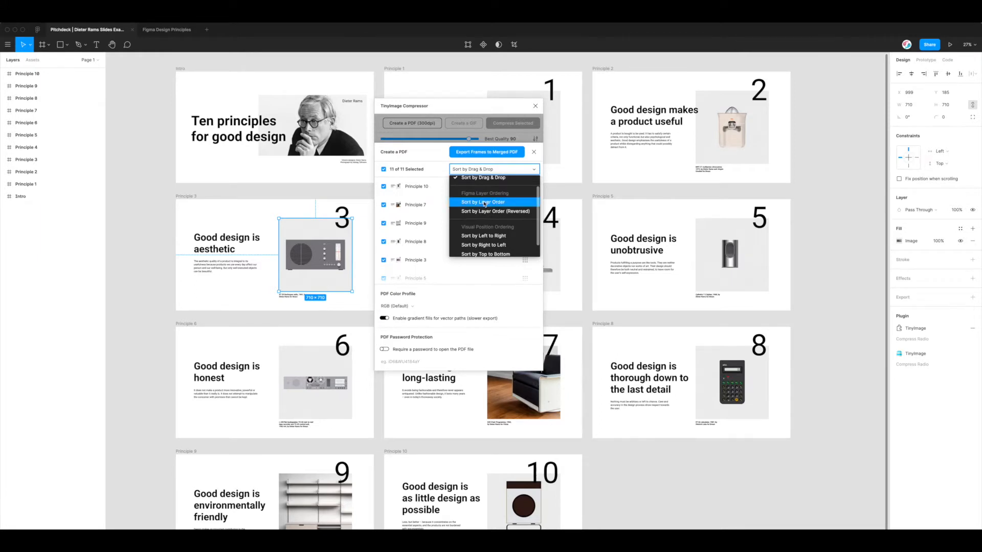
{"action": "left_click", "coordinate": [486, 204]}
{"action": "scroll", "coordinate": [434, 263], "scroll_direction": "down", "scroll_amount": 5}
{"action": "scroll", "coordinate": [432, 204], "scroll_direction": "up", "scroll_amount": 5}
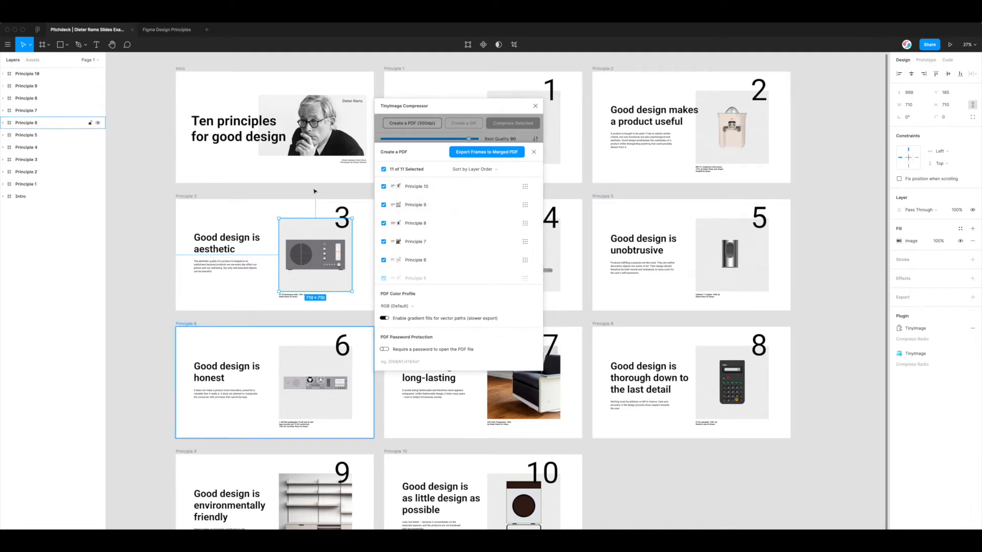
Switch the PDF sort to Layer Order (Reversed), running Intro, Principle 1, 2, 3, 4
{"action": "left_click", "coordinate": [480, 173]}
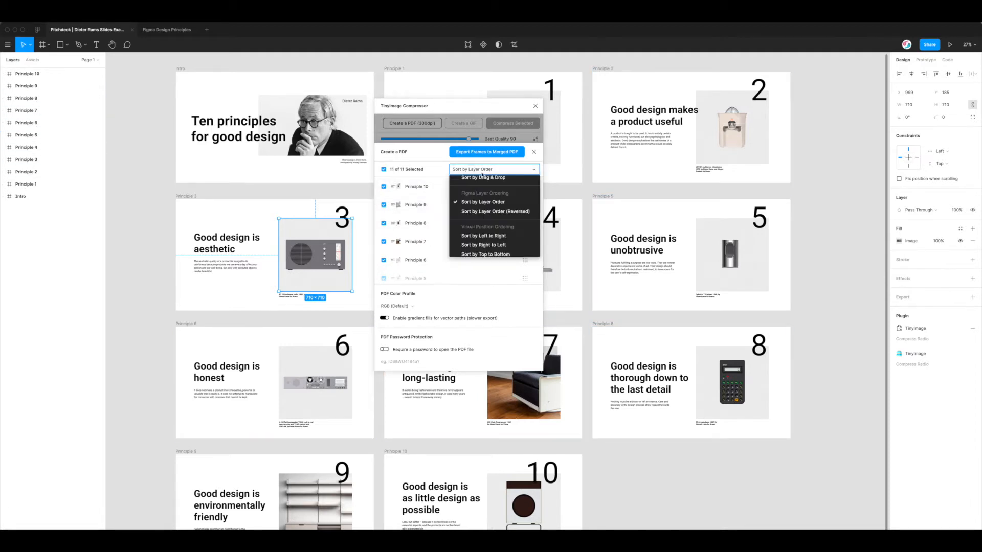
{"action": "left_click", "coordinate": [494, 213]}
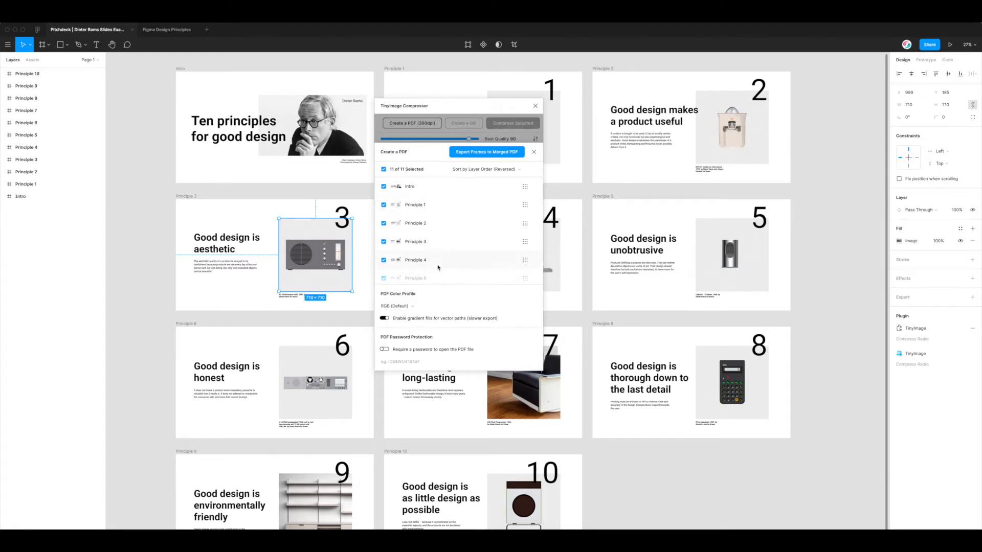
{"action": "scroll", "coordinate": [437, 265], "scroll_direction": "down", "scroll_amount": 4}
{"action": "scroll", "coordinate": [443, 242], "scroll_direction": "up", "scroll_amount": 4}
{"action": "left_click", "coordinate": [503, 169]}
{"action": "left_click", "coordinate": [491, 200]}
{"action": "left_click", "coordinate": [476, 169]}
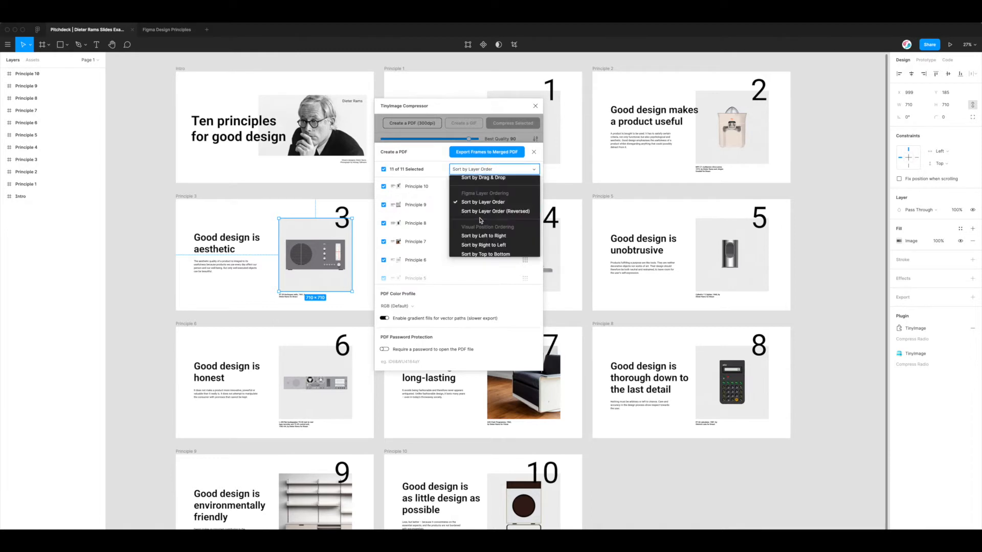
{"action": "left_click", "coordinate": [474, 213]}
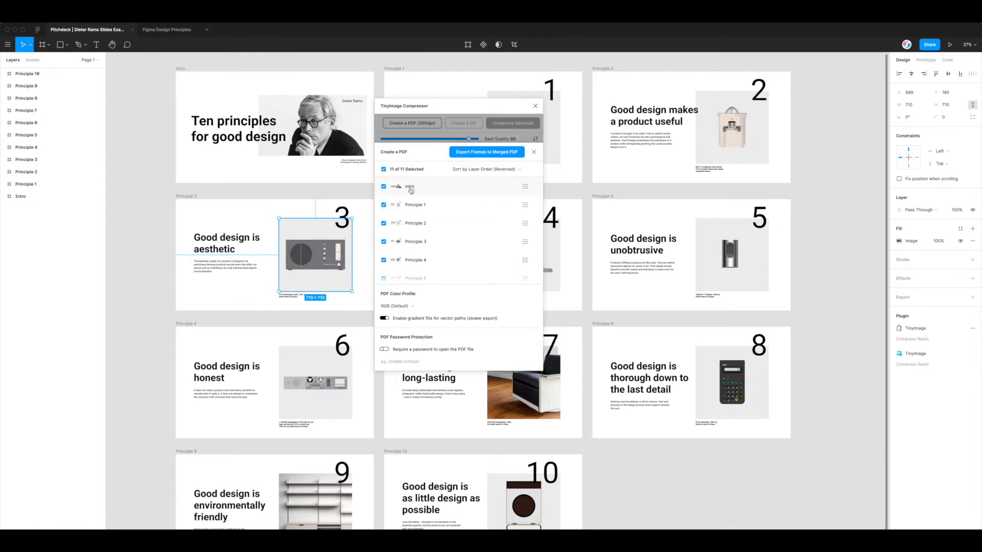
{"action": "scroll", "coordinate": [418, 204], "scroll_direction": "down", "scroll_amount": 3}
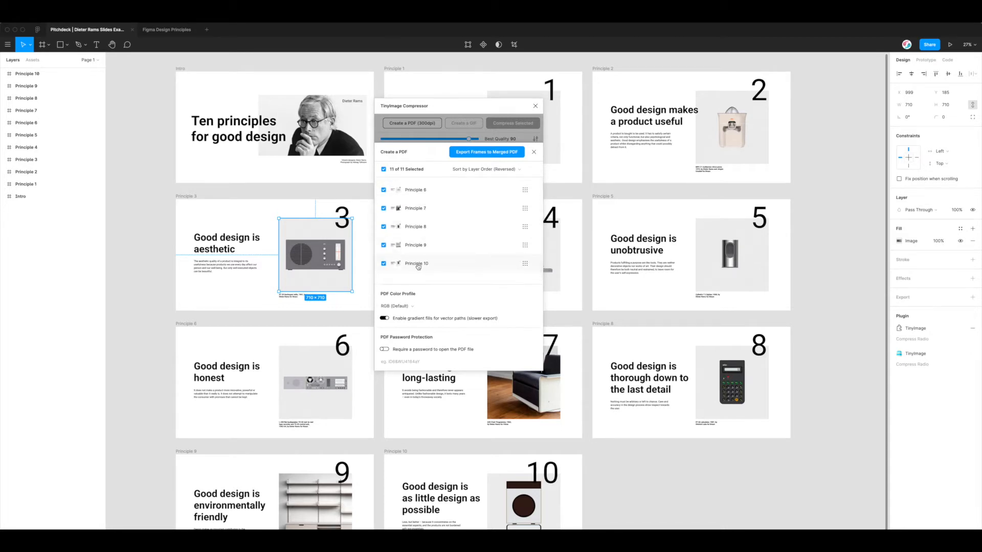
{"action": "scroll", "coordinate": [420, 235], "scroll_direction": "up", "scroll_amount": 3}
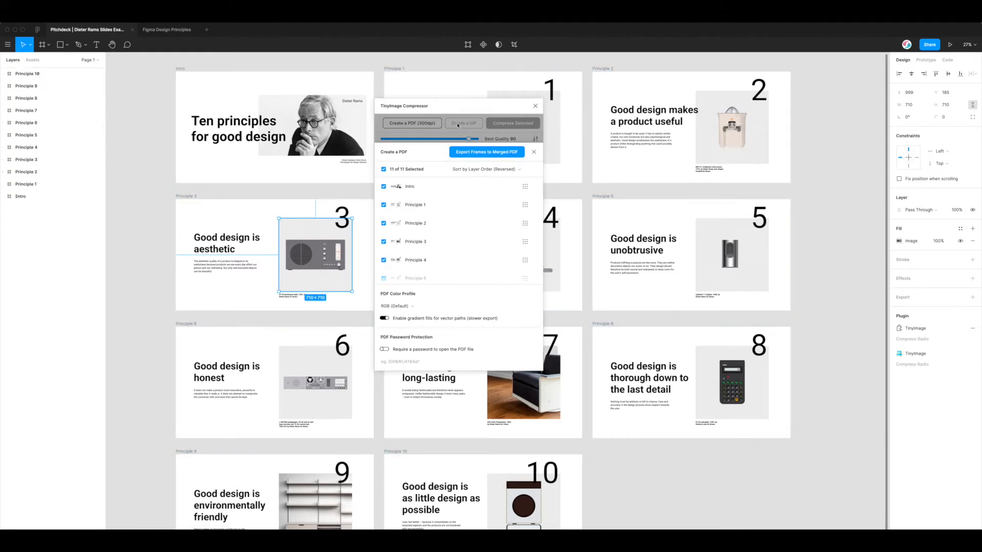
Reposition the compressor window over the canvas centre and show the PDF Sort choices
{"action": "left_click_drag", "start_coordinate": [462, 106], "coordinate": [450, 106]}
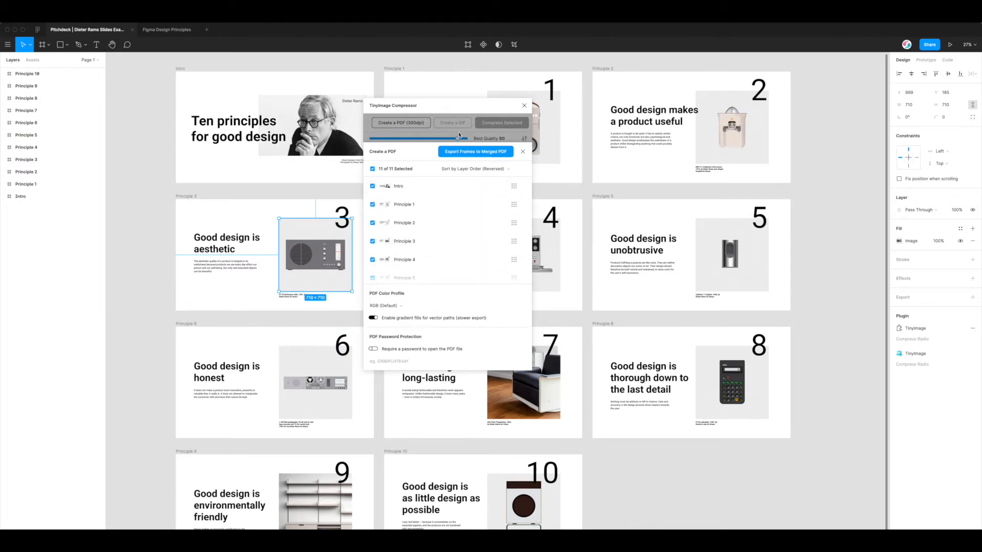
{"action": "left_click_drag", "start_coordinate": [447, 109], "coordinate": [517, 124]}
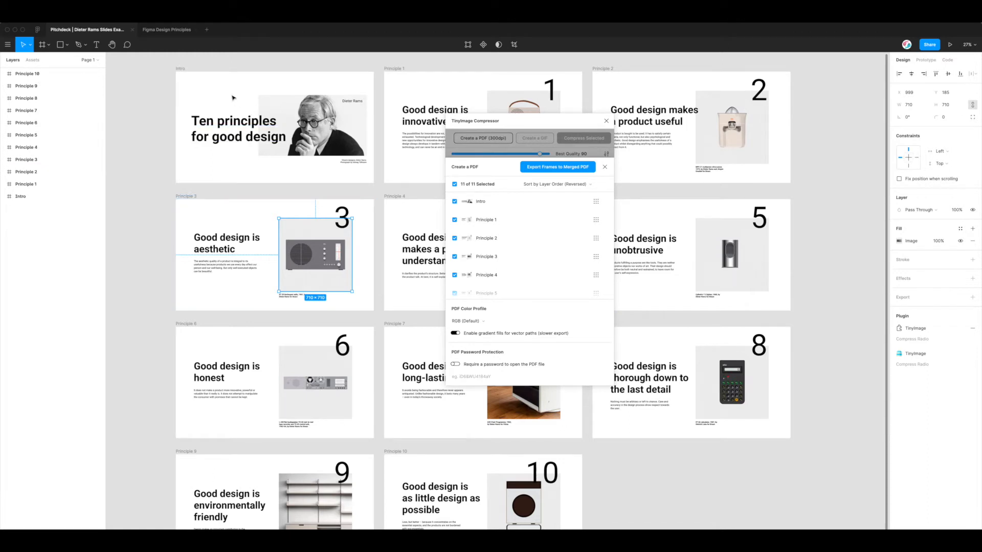
{"action": "left_click_drag", "start_coordinate": [535, 122], "coordinate": [509, 110]}
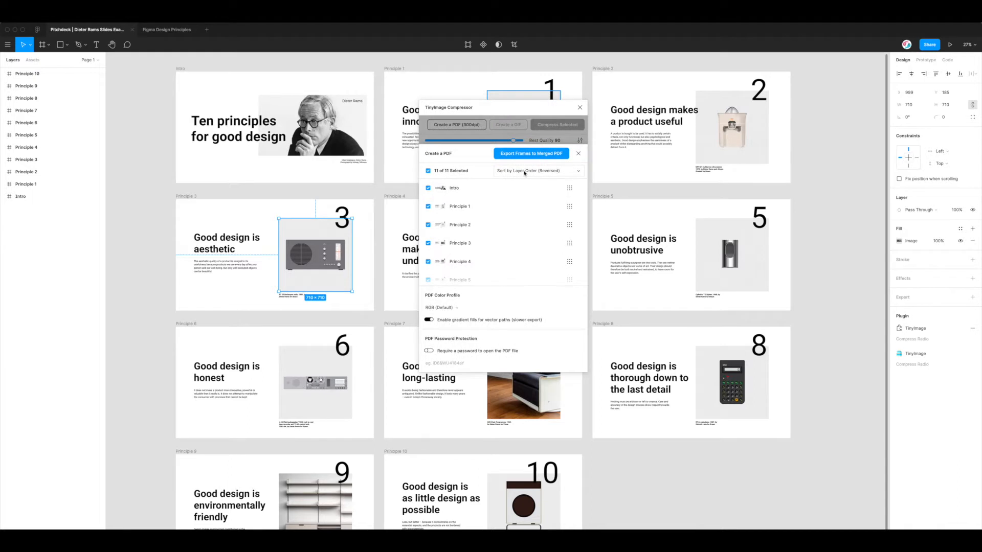
{"action": "left_click", "coordinate": [525, 173]}
{"action": "scroll", "coordinate": [516, 217], "scroll_direction": "down", "scroll_amount": 1}
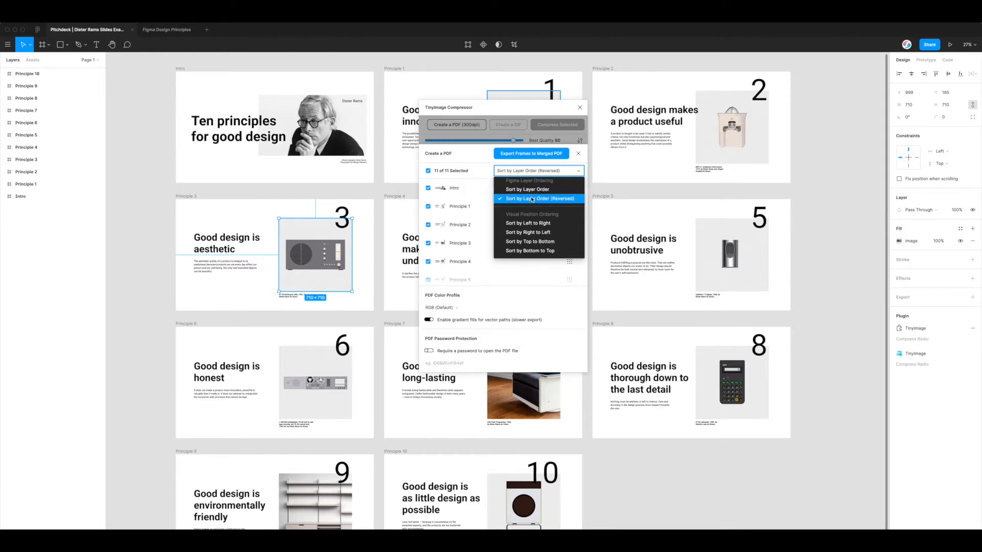
Sort the PDF pages Left to Right: Intro, Principle 3, 6, 9, 1 onward
{"action": "scroll", "coordinate": [536, 195], "scroll_direction": "up", "scroll_amount": 2}
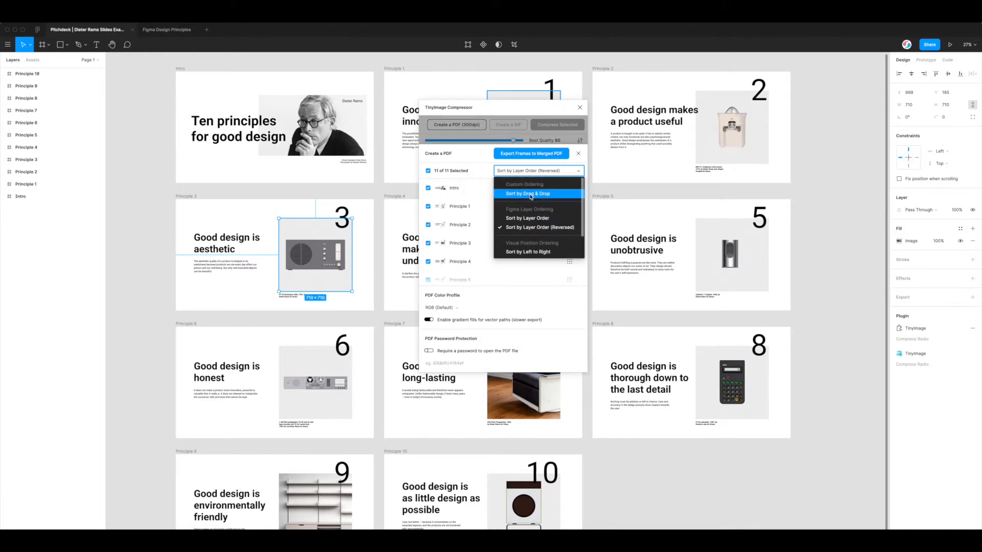
{"action": "scroll", "coordinate": [531, 195], "scroll_direction": "down", "scroll_amount": 2}
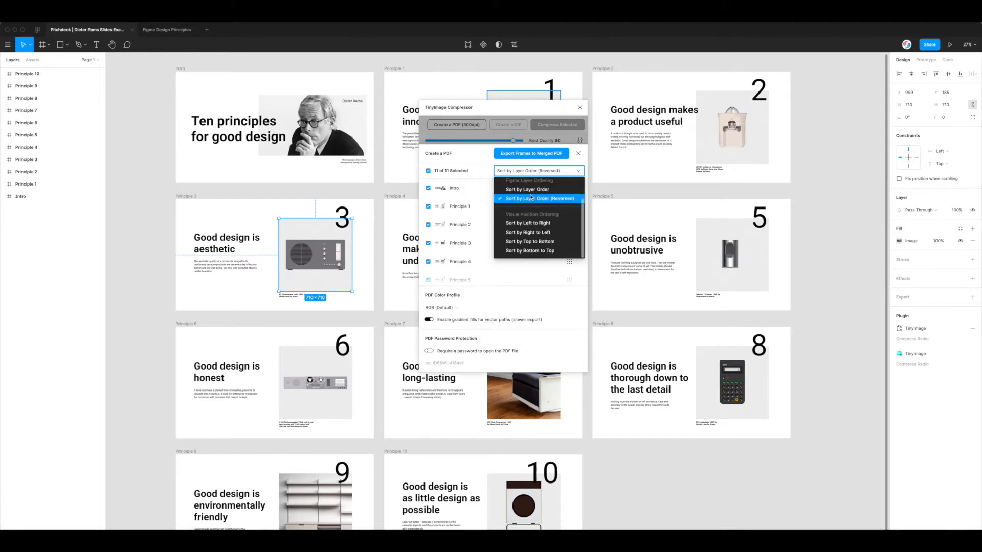
{"action": "left_click", "coordinate": [528, 224]}
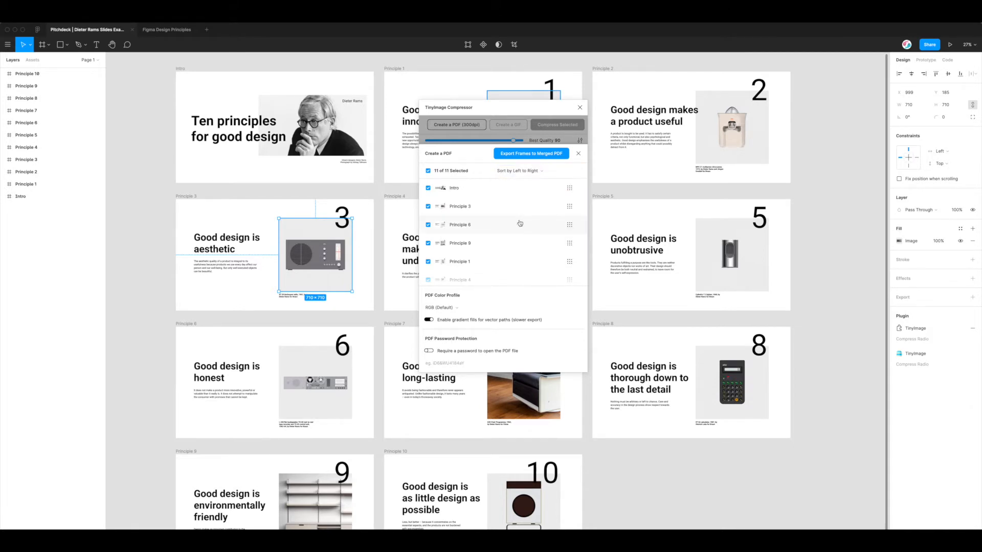
Shift the compressor window right to uncover the frames, then bring back the Sort choices
{"action": "left_click_drag", "start_coordinate": [506, 108], "coordinate": [620, 102]}
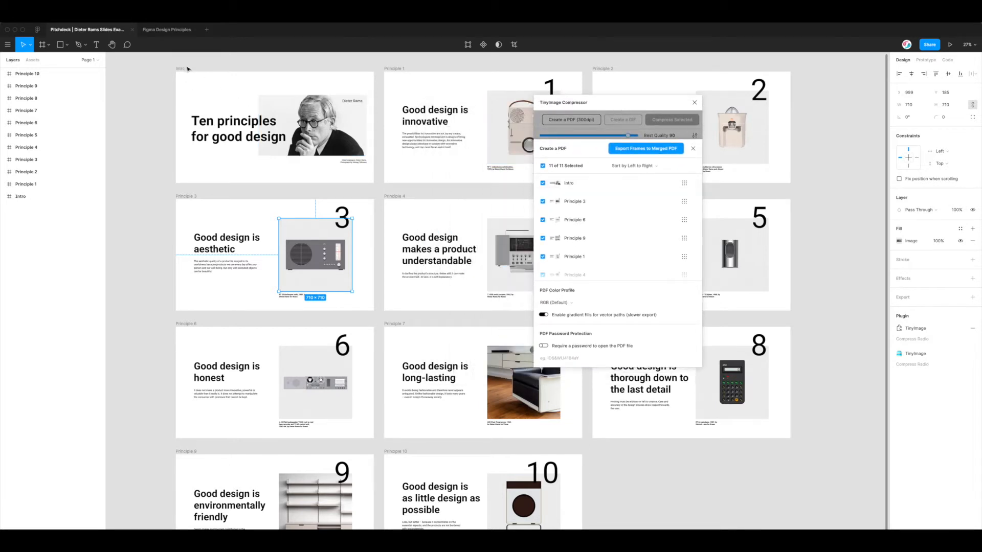
{"action": "left_click_drag", "start_coordinate": [633, 103], "coordinate": [696, 81]}
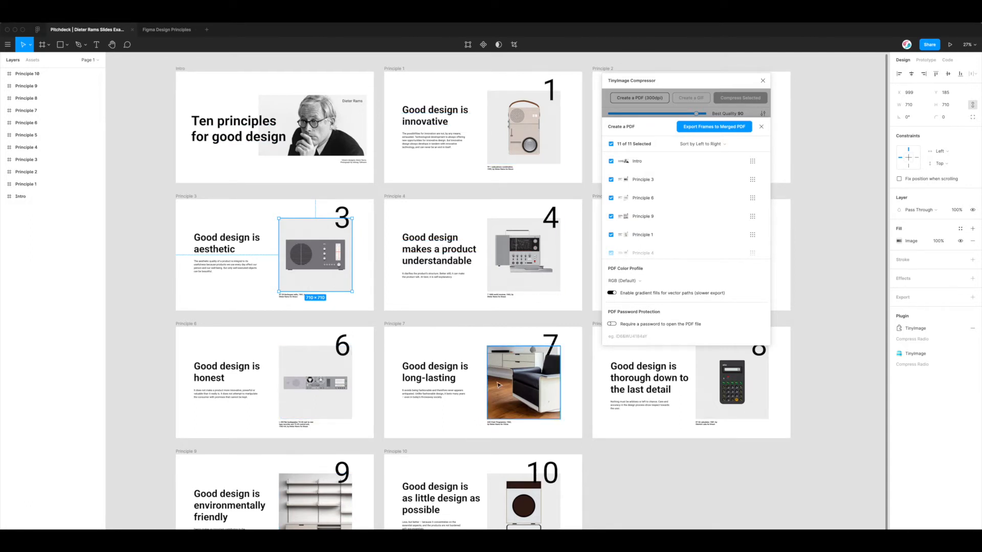
{"action": "scroll", "coordinate": [669, 225], "scroll_direction": "down", "scroll_amount": 3}
{"action": "scroll", "coordinate": [669, 225], "scroll_direction": "up", "scroll_amount": 3}
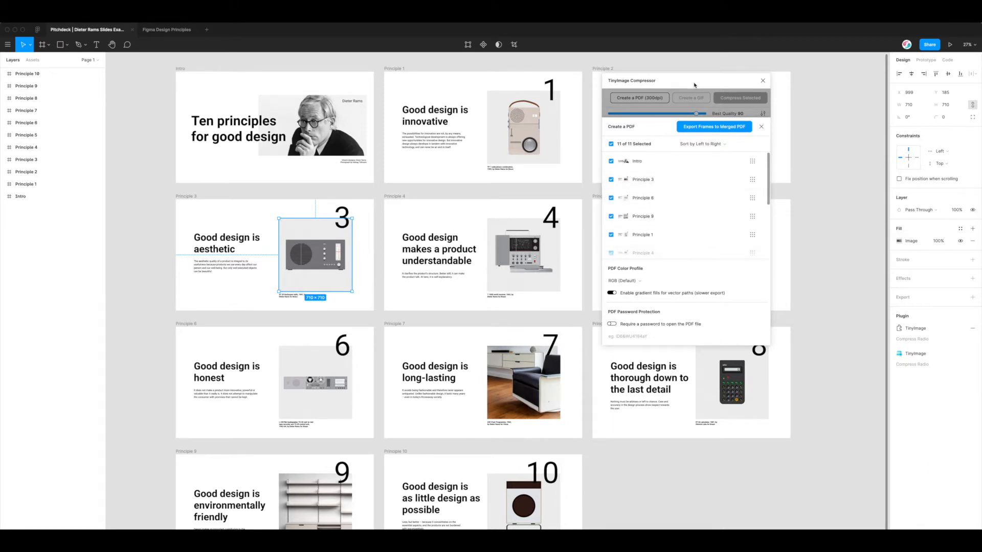
{"action": "left_click_drag", "start_coordinate": [680, 80], "coordinate": [775, 96]}
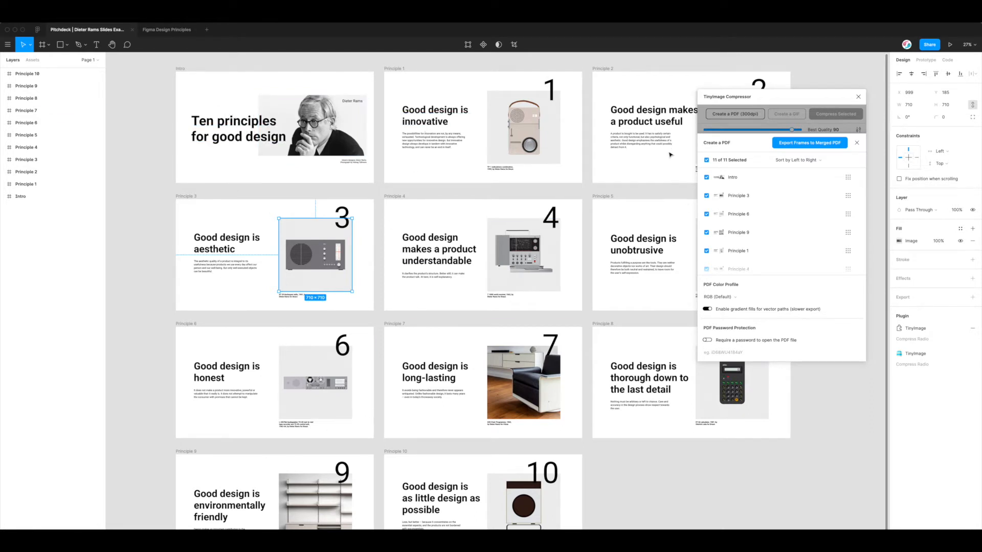
{"action": "left_click_drag", "start_coordinate": [789, 101], "coordinate": [679, 99]}
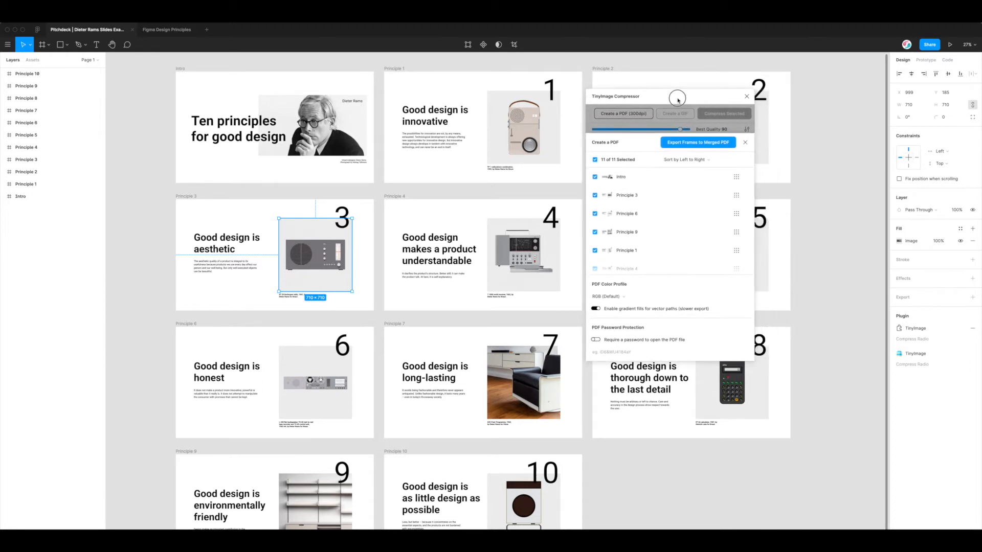
{"action": "left_click", "coordinate": [688, 163]}
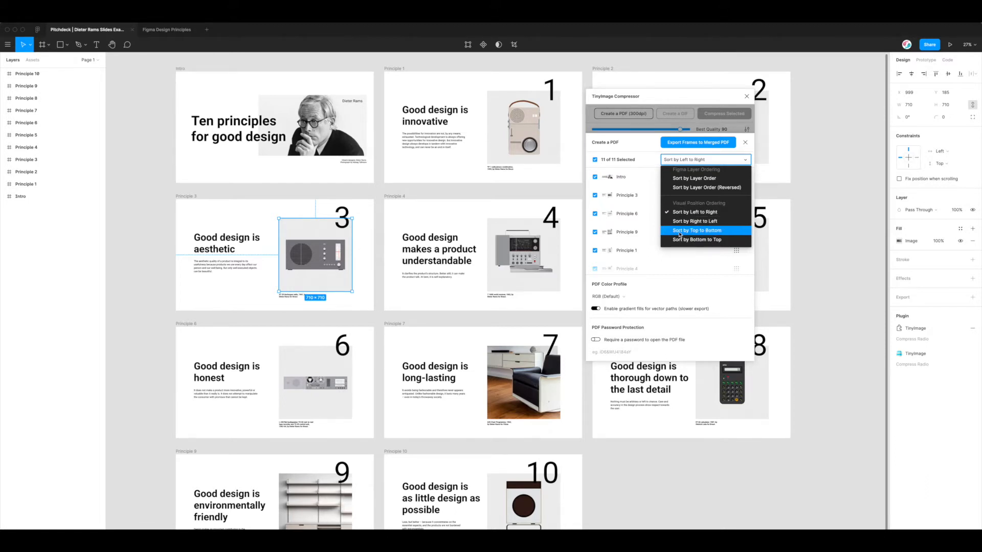
Switch the PDF sort to Top to Bottom, giving Intro, Principle 1, 2, 3, 4, and reopen the sort choices
{"action": "left_click", "coordinate": [698, 231]}
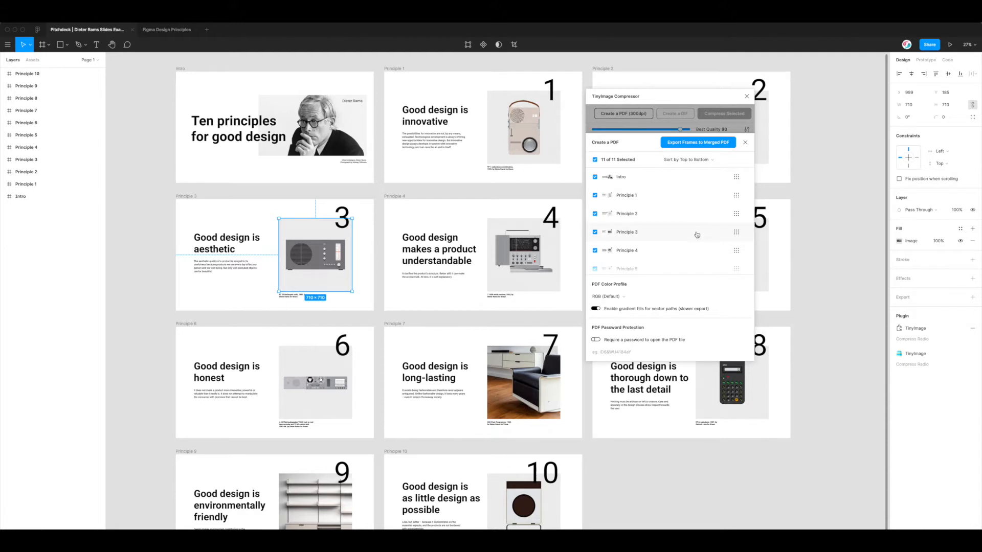
{"action": "left_click_drag", "start_coordinate": [677, 100], "coordinate": [682, 202]}
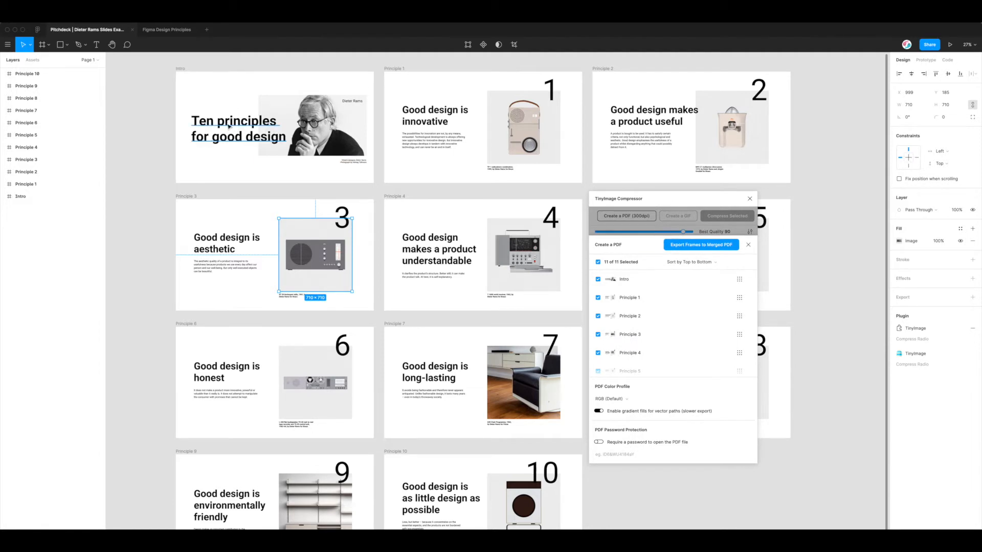
{"action": "scroll", "coordinate": [422, 328], "scroll_direction": "down", "scroll_amount": 1}
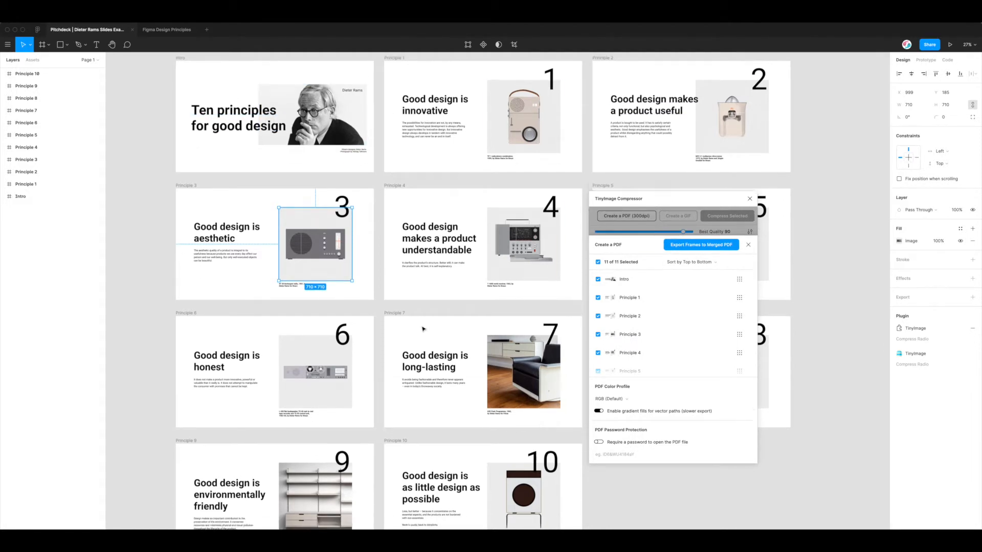
{"action": "scroll", "coordinate": [423, 328], "scroll_direction": "up", "scroll_amount": 3}
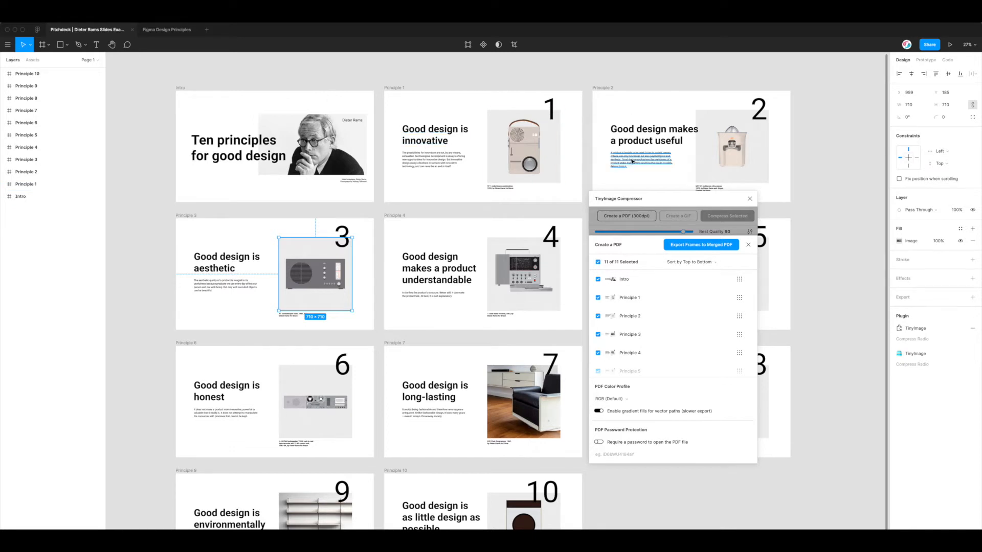
{"action": "scroll", "coordinate": [634, 160], "scroll_direction": "down", "scroll_amount": 5}
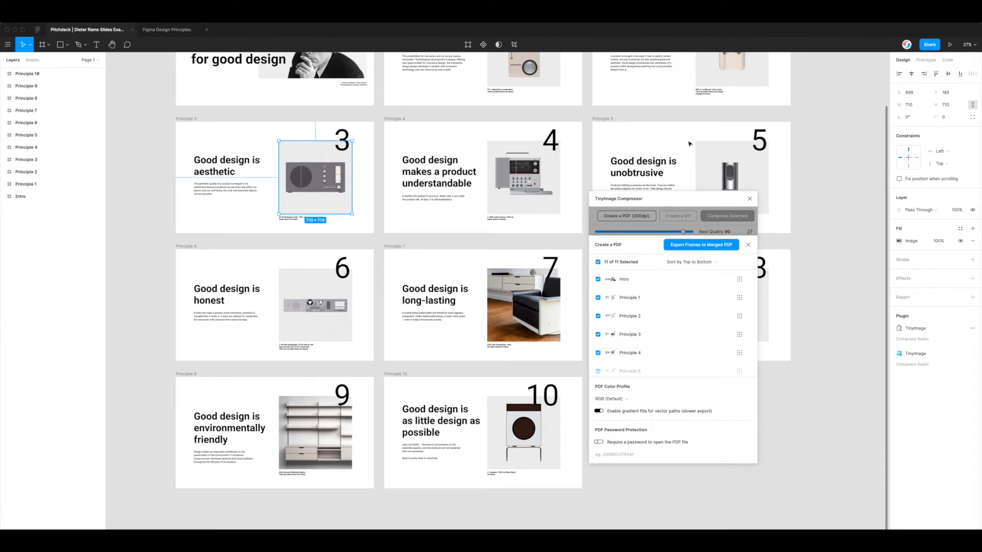
{"action": "scroll", "coordinate": [618, 345], "scroll_direction": "down", "scroll_amount": 5}
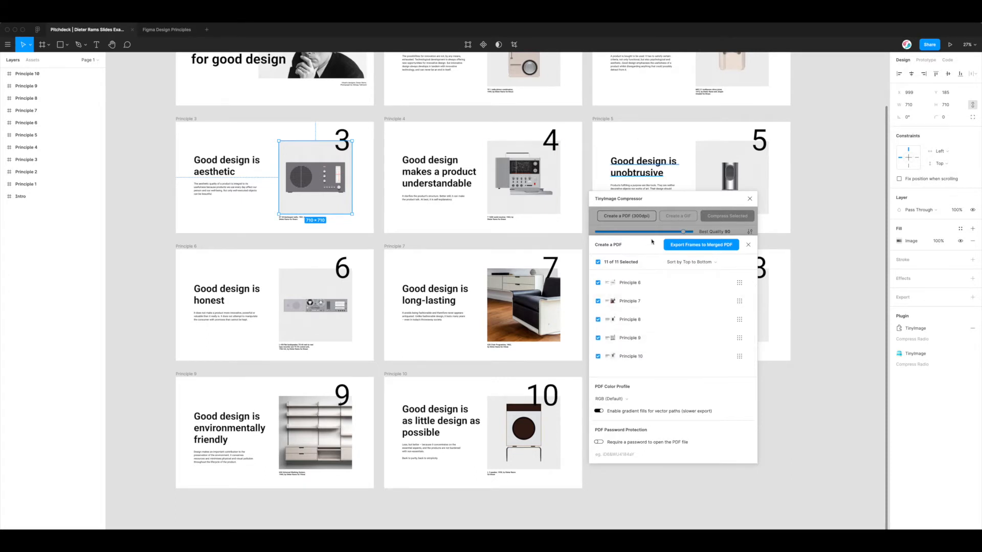
{"action": "mouse_move", "coordinate": [653, 195]}
{"action": "left_mouse_down"}
{"action": "mouse_move", "coordinate": [662, 224]}
{"action": "mouse_move", "coordinate": [653, 214]}
{"action": "left_mouse_up"}
{"action": "scroll", "coordinate": [629, 321], "scroll_direction": "up", "scroll_amount": 5}
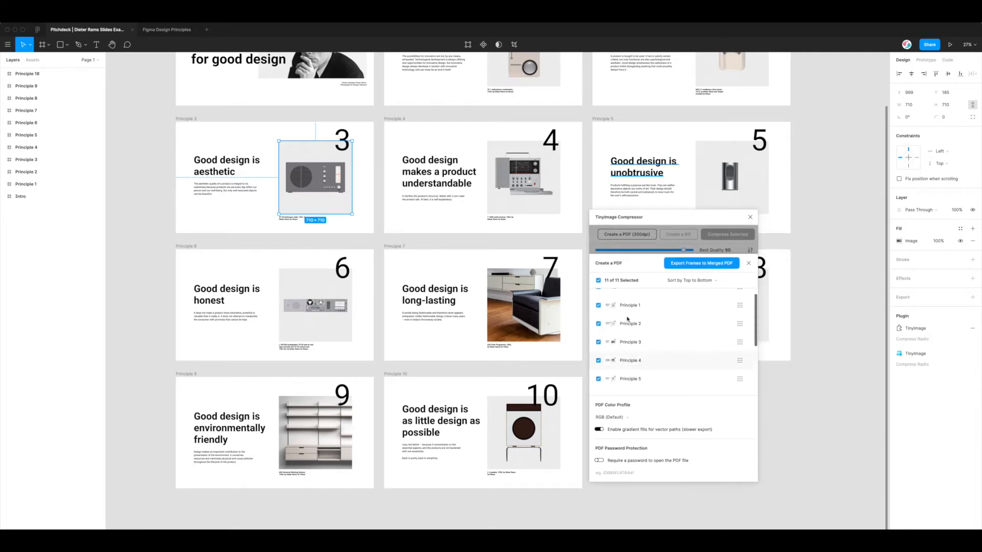
{"action": "scroll", "coordinate": [450, 254], "scroll_direction": "up", "scroll_amount": 5}
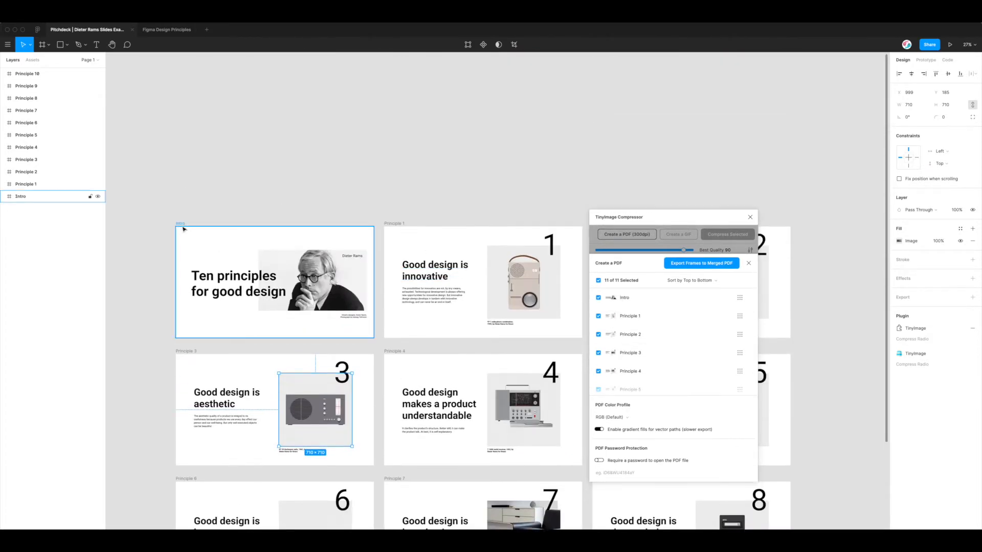
{"action": "scroll", "coordinate": [203, 230], "scroll_direction": "down", "scroll_amount": 2}
{"action": "scroll", "coordinate": [202, 229], "scroll_direction": "down", "scroll_amount": 5}
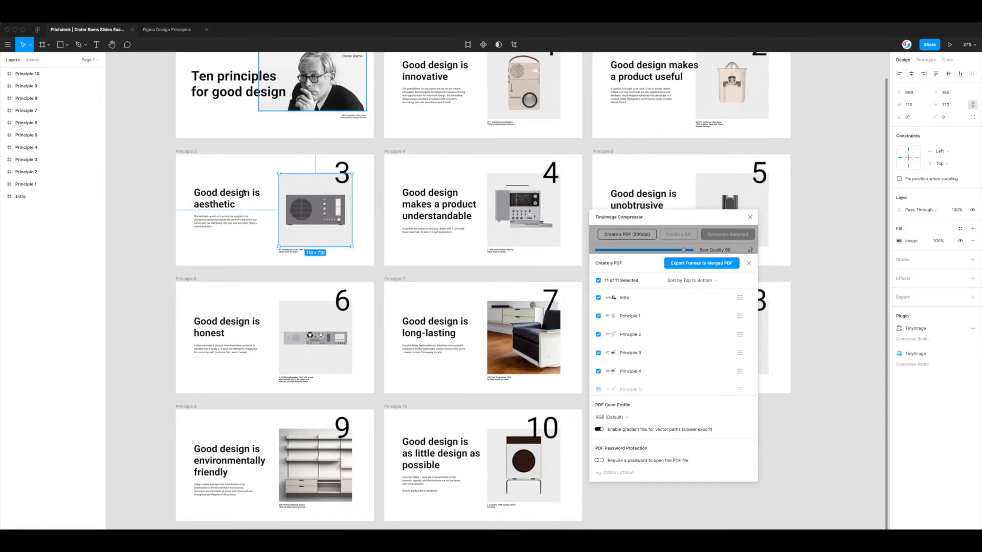
{"action": "left_click", "coordinate": [720, 281]}
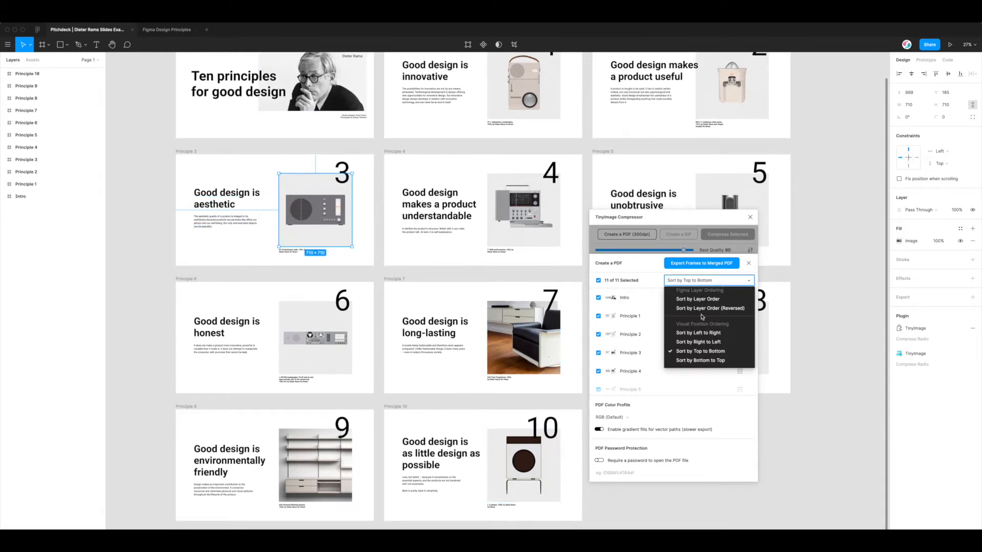
Sort the PDF pages bottom to top and review the resulting frame list
{"action": "left_click", "coordinate": [696, 362]}
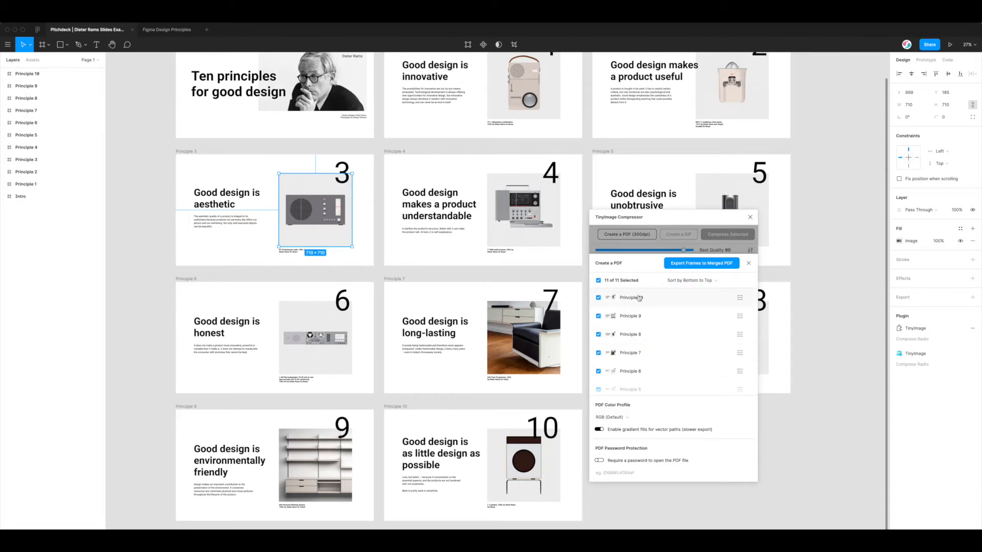
{"action": "scroll", "coordinate": [642, 304], "scroll_direction": "down", "scroll_amount": 5}
{"action": "scroll", "coordinate": [641, 356], "scroll_direction": "up", "scroll_amount": 5}
{"action": "scroll", "coordinate": [570, 403], "scroll_direction": "down", "scroll_amount": 2}
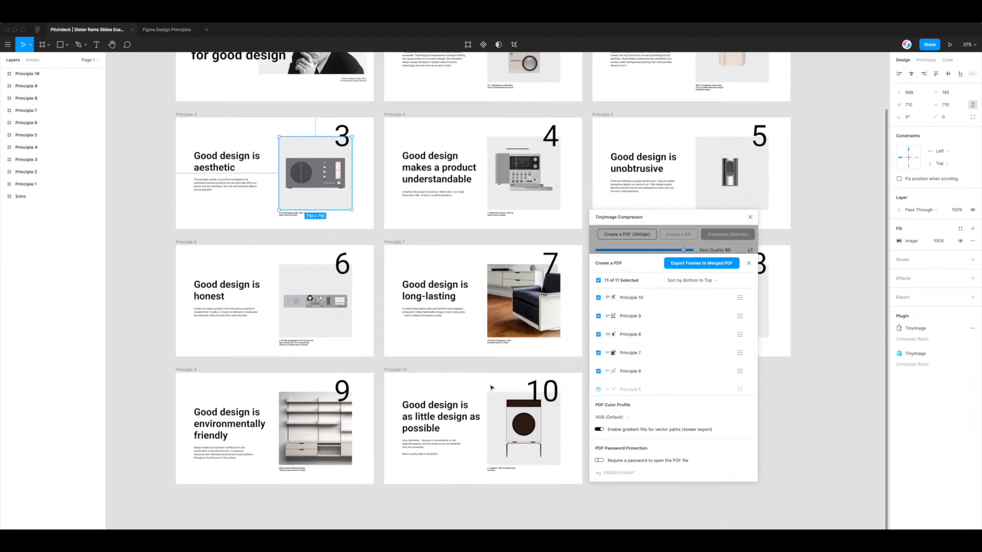
{"action": "scroll", "coordinate": [458, 366], "scroll_direction": "up", "scroll_amount": 3}
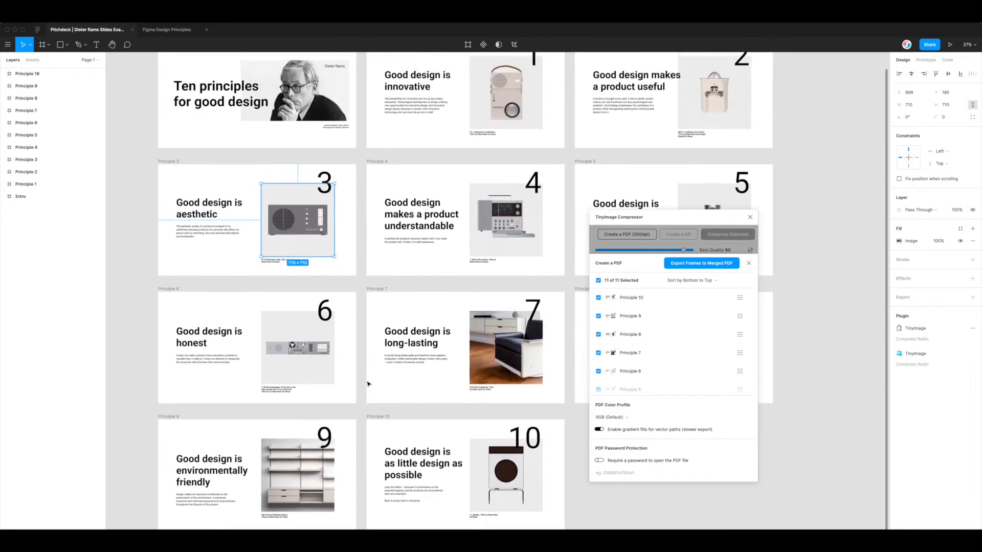
{"action": "scroll", "coordinate": [511, 358], "scroll_direction": "right", "scroll_amount": 2}
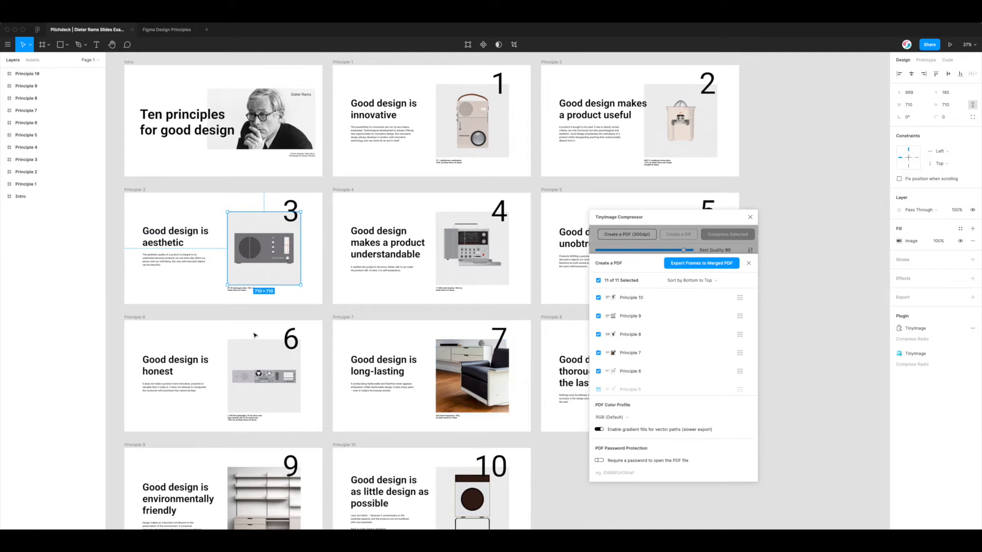
{"action": "scroll", "coordinate": [511, 306], "scroll_direction": "up", "scroll_amount": 2}
Switch the page order to right to left and check the reordered list
{"action": "left_click", "coordinate": [694, 280]}
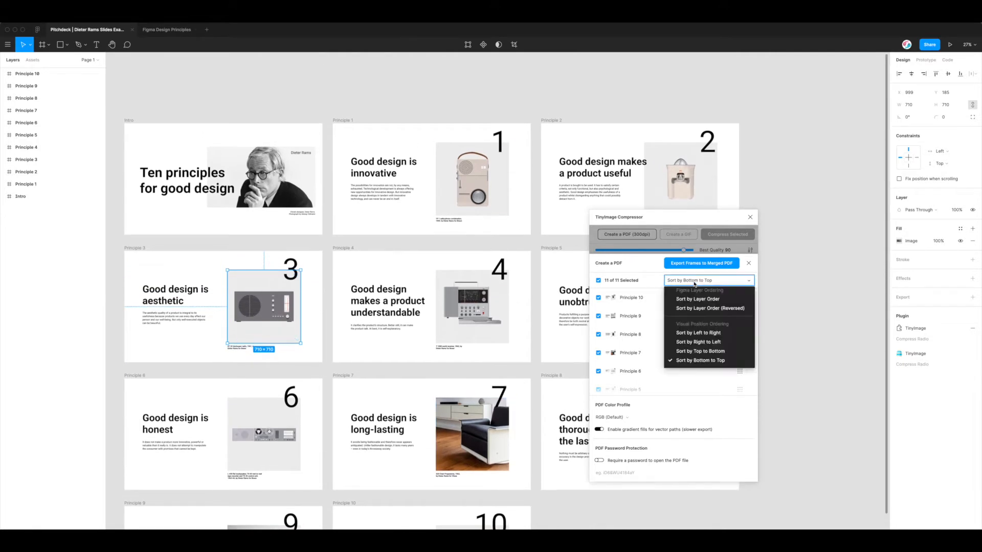
{"action": "left_click", "coordinate": [686, 342]}
{"action": "scroll", "coordinate": [465, 293], "scroll_direction": "down", "scroll_amount": 3}
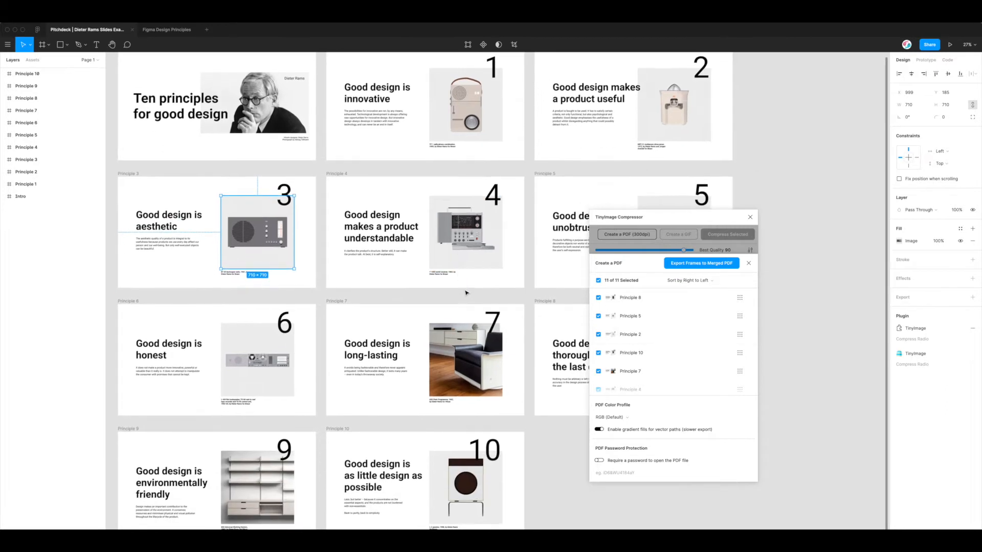
{"action": "scroll", "coordinate": [465, 293], "scroll_direction": "down", "scroll_amount": 2}
{"action": "scroll", "coordinate": [615, 338], "scroll_direction": "down", "scroll_amount": 3}
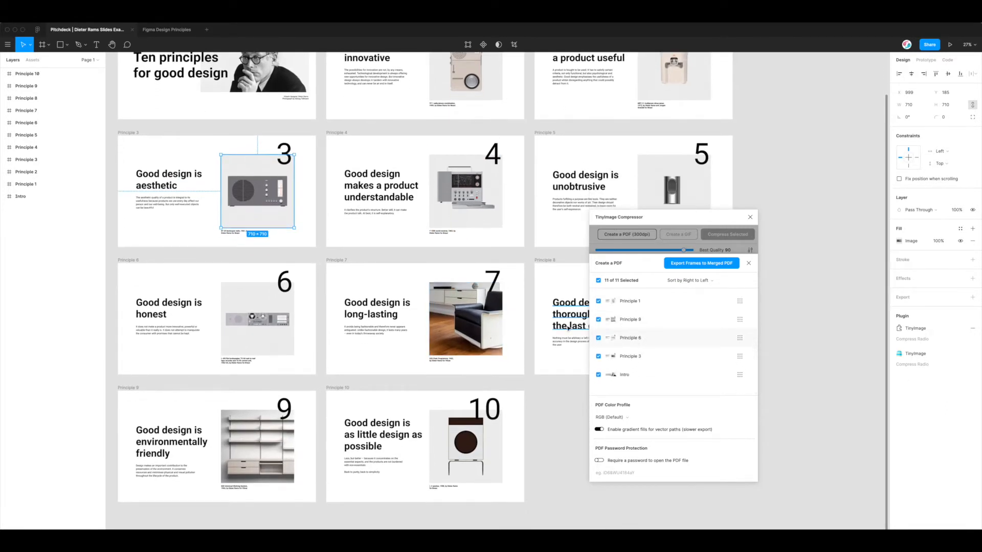
{"action": "scroll", "coordinate": [556, 319], "scroll_direction": "up", "scroll_amount": 5}
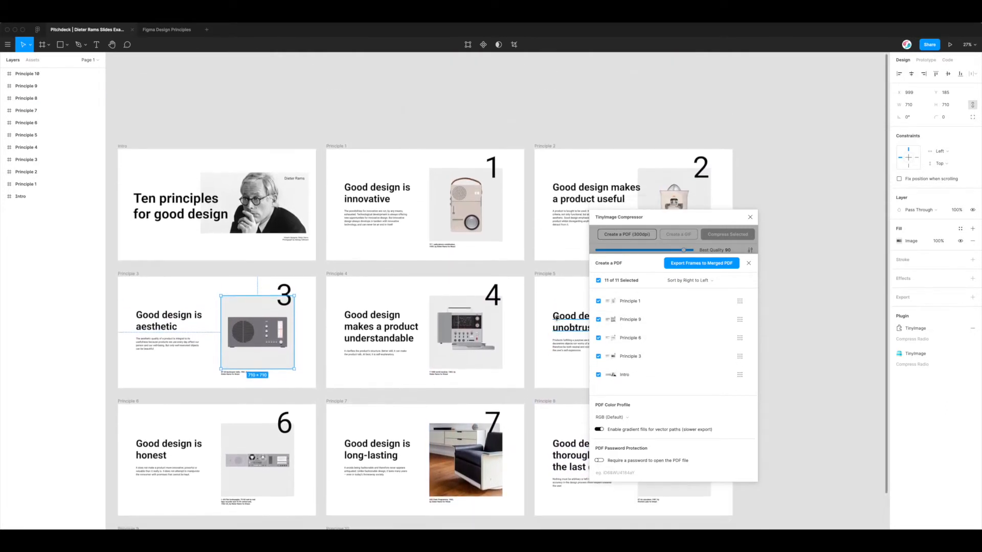
{"action": "scroll", "coordinate": [556, 319], "scroll_direction": "down", "scroll_amount": 3}
{"action": "scroll", "coordinate": [675, 335], "scroll_direction": "up", "scroll_amount": 3}
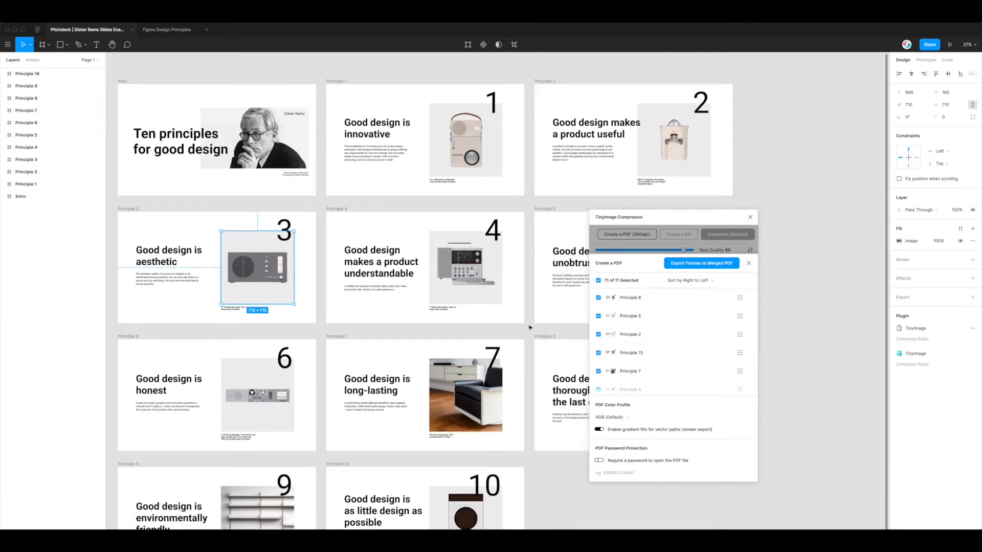
{"action": "scroll", "coordinate": [529, 327], "scroll_direction": "down", "scroll_amount": 2}
{"action": "scroll", "coordinate": [529, 328], "scroll_direction": "right", "scroll_amount": 3}
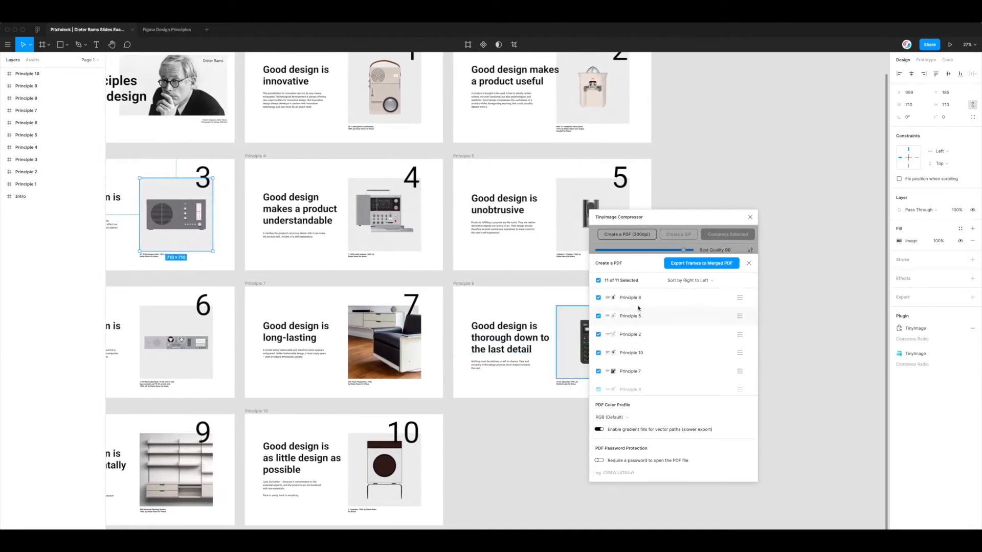
{"action": "scroll", "coordinate": [527, 310], "scroll_direction": "up", "scroll_amount": 4}
{"action": "scroll", "coordinate": [527, 310], "scroll_direction": "right", "scroll_amount": 2}
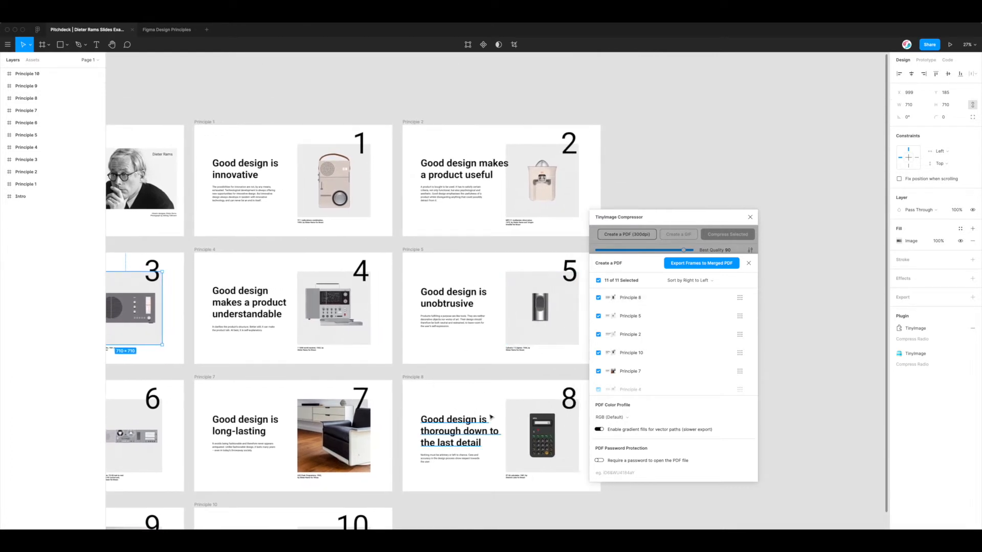
{"action": "scroll", "coordinate": [463, 384], "scroll_direction": "down", "scroll_amount": 2}
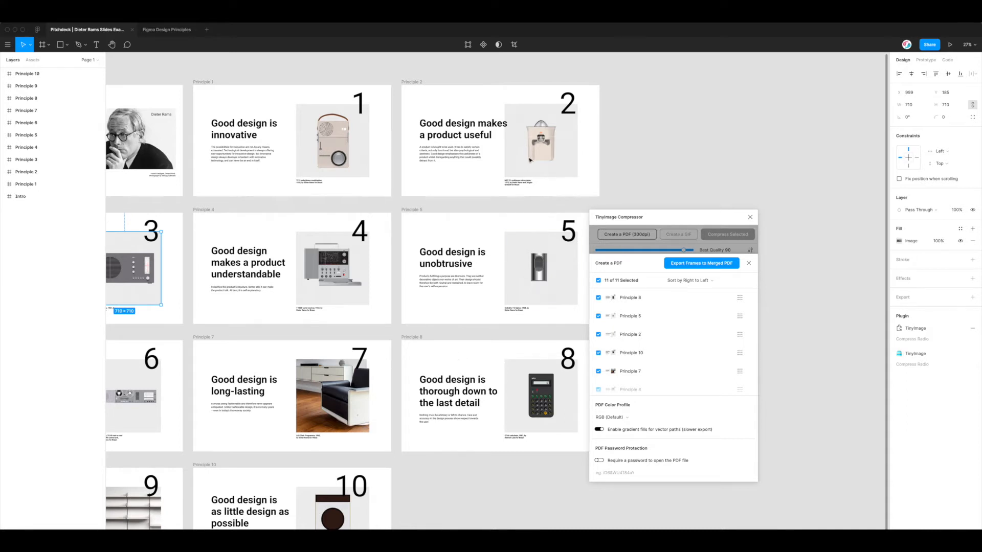
{"action": "scroll", "coordinate": [529, 160], "scroll_direction": "down", "scroll_amount": 5}
{"action": "scroll", "coordinate": [530, 160], "scroll_direction": "left", "scroll_amount": 1}
{"action": "scroll", "coordinate": [633, 334], "scroll_direction": "down", "scroll_amount": 1}
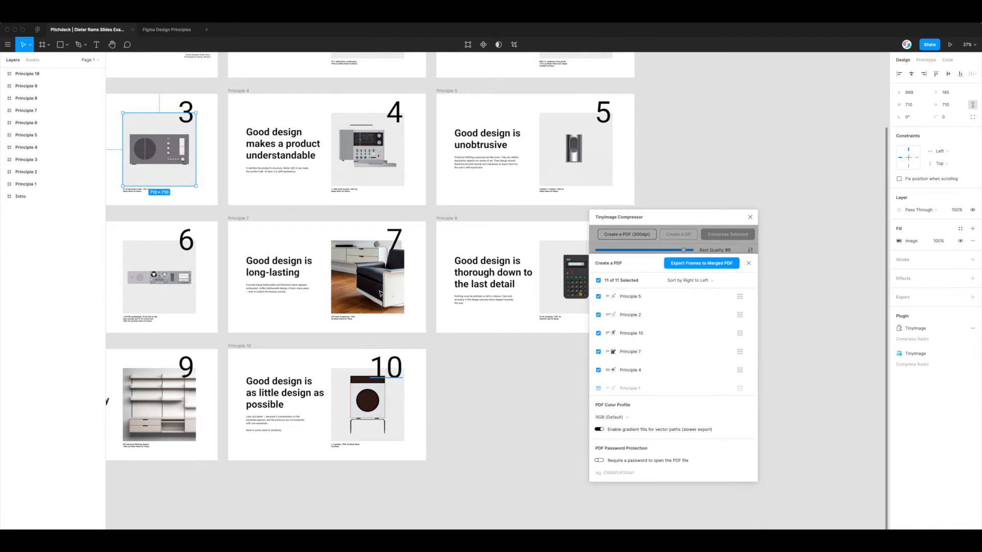
{"action": "scroll", "coordinate": [381, 294], "scroll_direction": "up", "scroll_amount": 6}
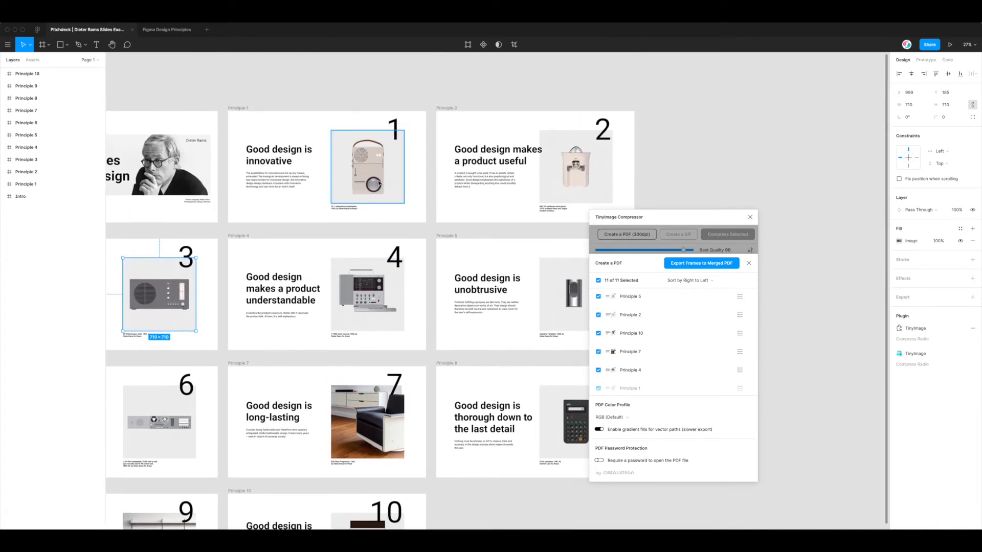
{"action": "scroll", "coordinate": [379, 183], "scroll_direction": "left", "scroll_amount": 4}
{"action": "scroll", "coordinate": [378, 183], "scroll_direction": "up", "scroll_amount": 1}
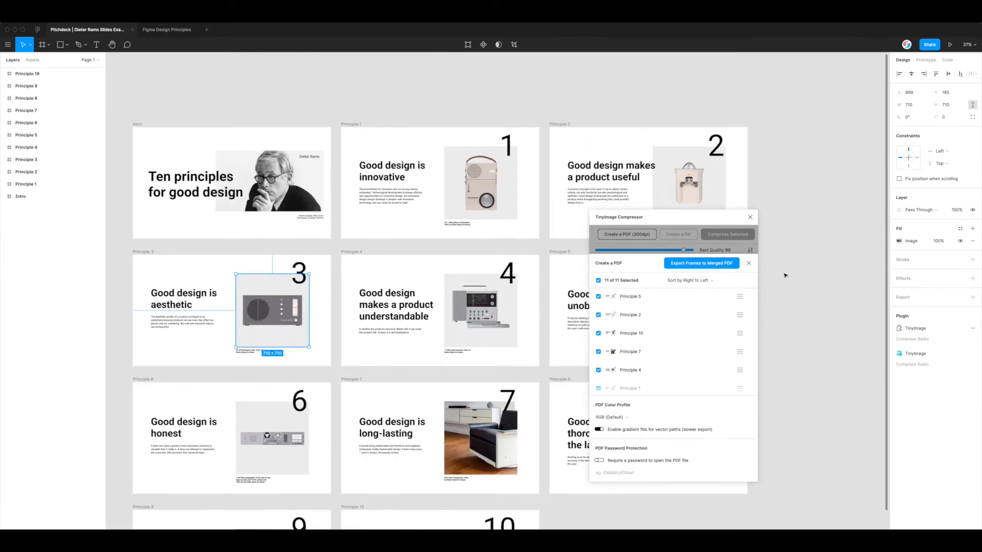
Order the pages left to right and move Principle 3 two places later
{"action": "left_click", "coordinate": [685, 282]}
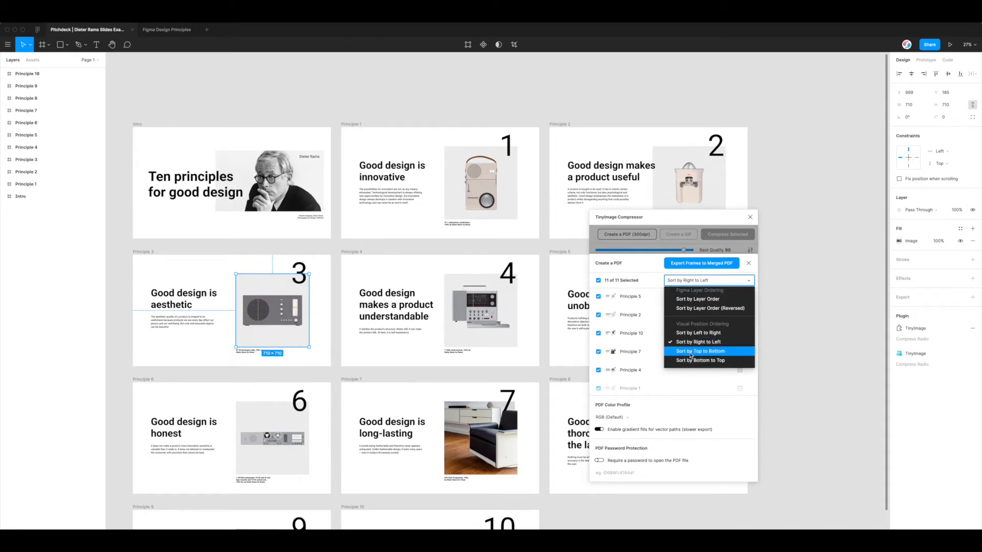
{"action": "scroll", "coordinate": [694, 329], "scroll_direction": "up", "scroll_amount": 2}
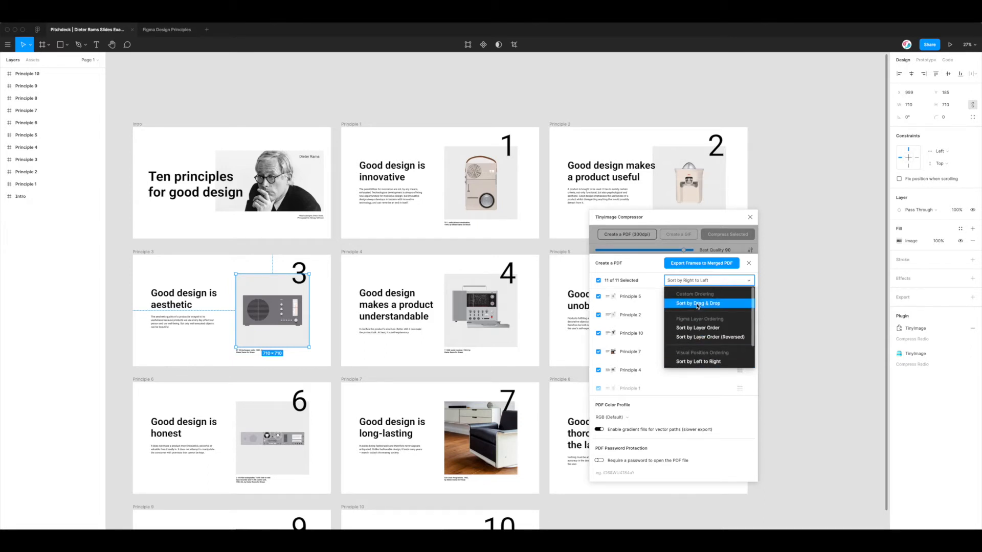
{"action": "scroll", "coordinate": [697, 331], "scroll_direction": "down", "scroll_amount": 2}
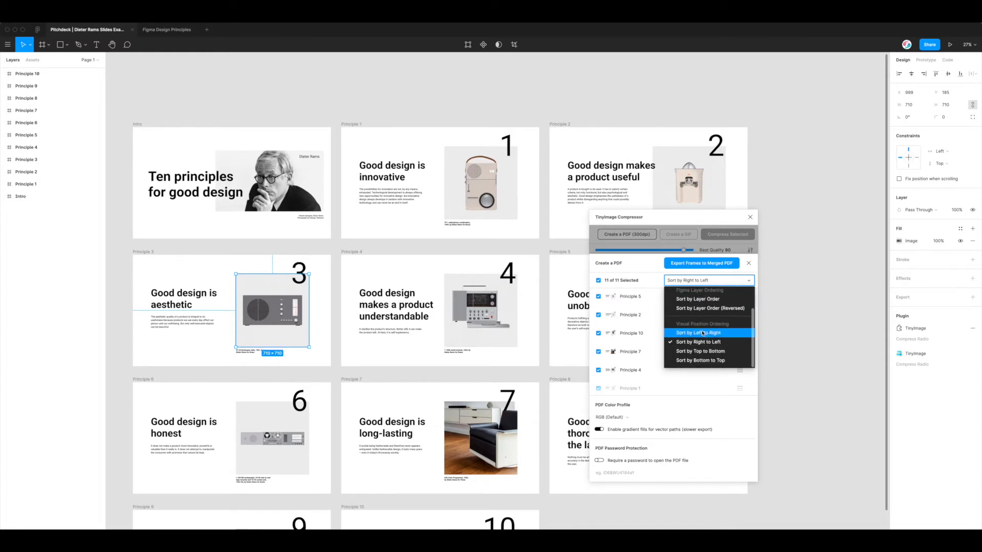
{"action": "left_click", "coordinate": [697, 333]}
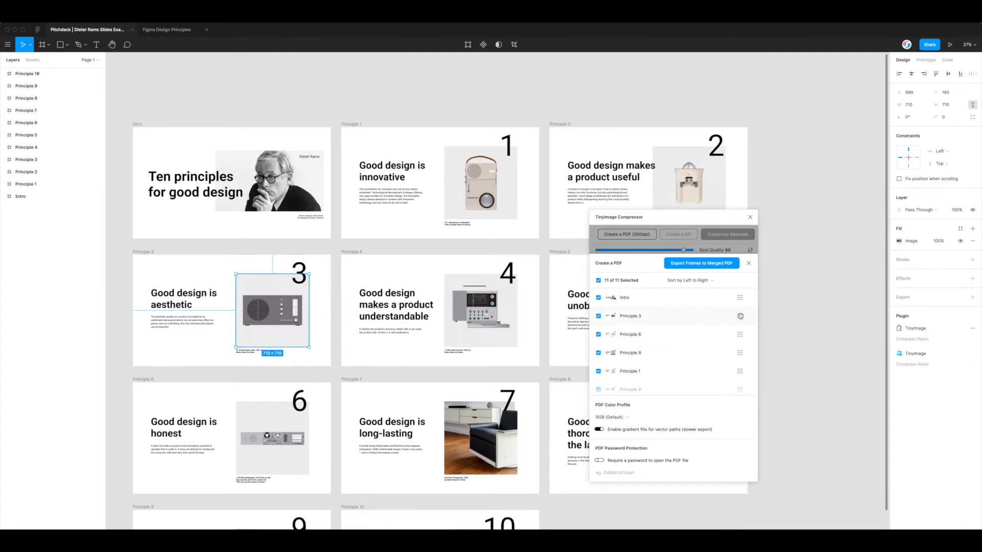
{"action": "left_click_drag", "start_coordinate": [740, 316], "coordinate": [740, 353]}
Reorder the pages right to left and drag Principle 6 to the first position
{"action": "scroll", "coordinate": [659, 341], "scroll_direction": "down", "scroll_amount": 1}
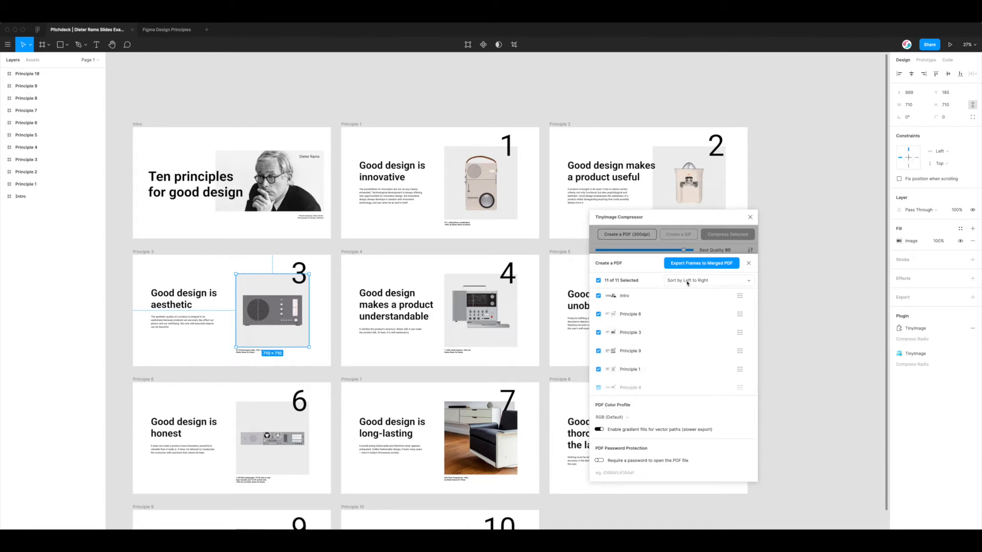
{"action": "left_click", "coordinate": [687, 283]}
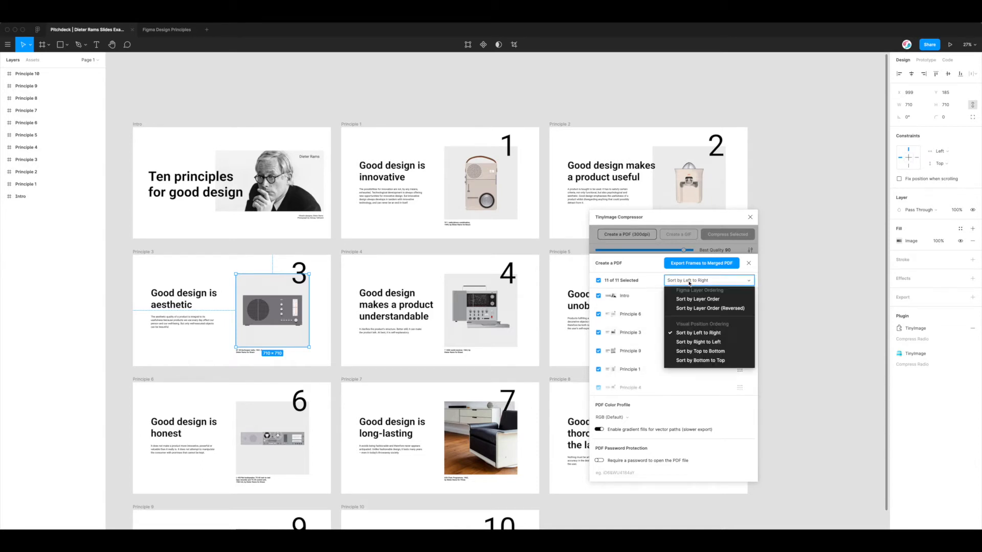
{"action": "left_click", "coordinate": [693, 346]}
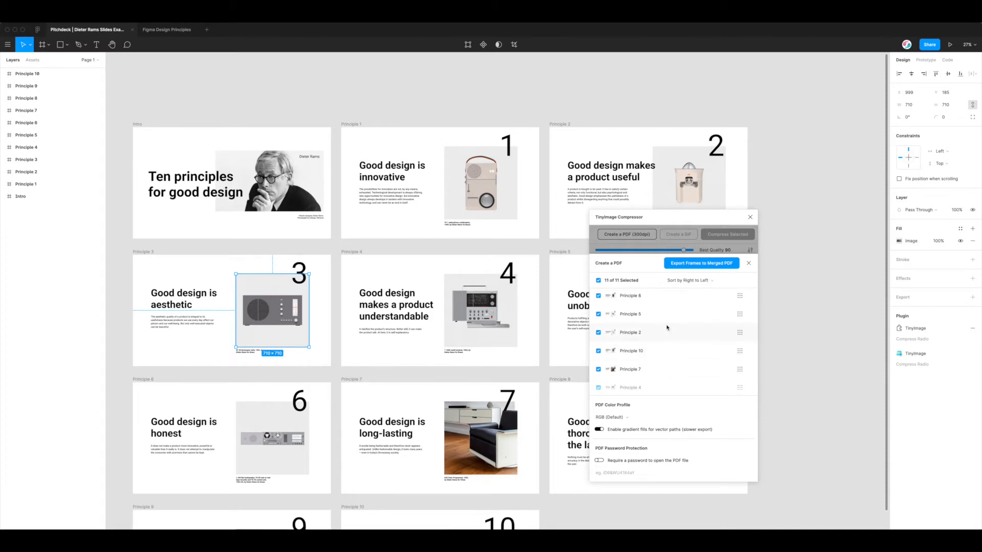
{"action": "scroll", "coordinate": [667, 327], "scroll_direction": "down", "scroll_amount": 2}
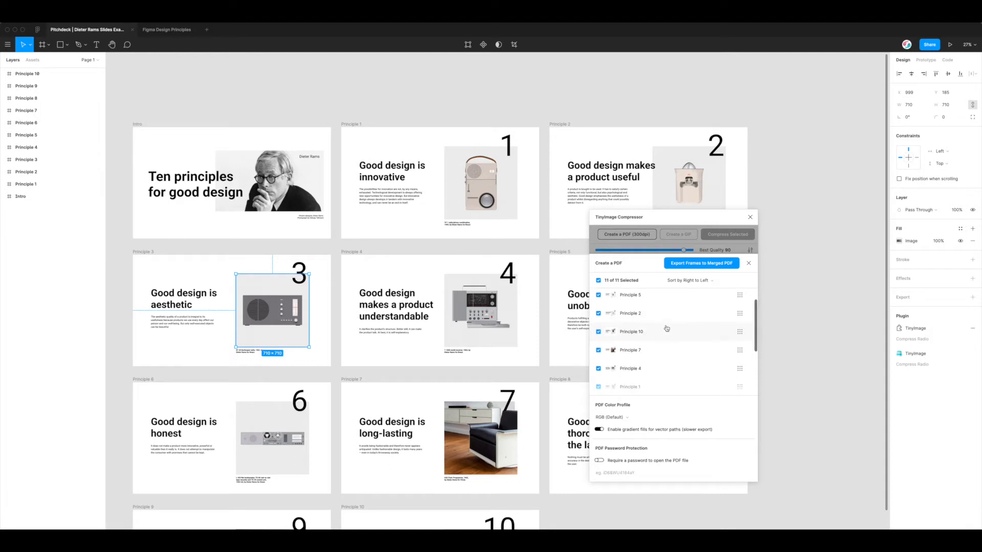
{"action": "scroll", "coordinate": [666, 328], "scroll_direction": "down", "scroll_amount": 4}
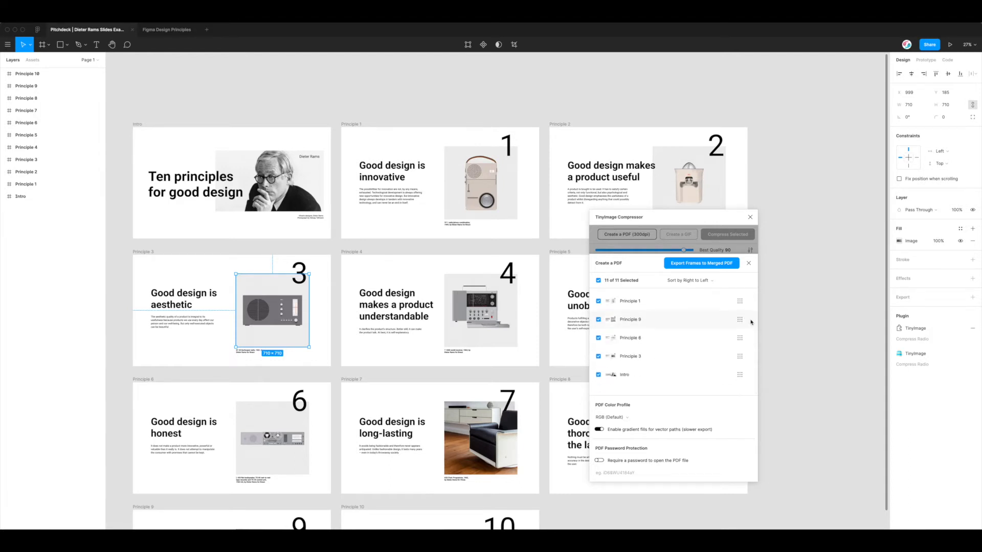
{"action": "left_click_drag", "start_coordinate": [740, 338], "coordinate": [740, 297]}
Try Sort by Layer Order, then settle on Sort by Layer Order (Reversed)
{"action": "left_click", "coordinate": [695, 280]}
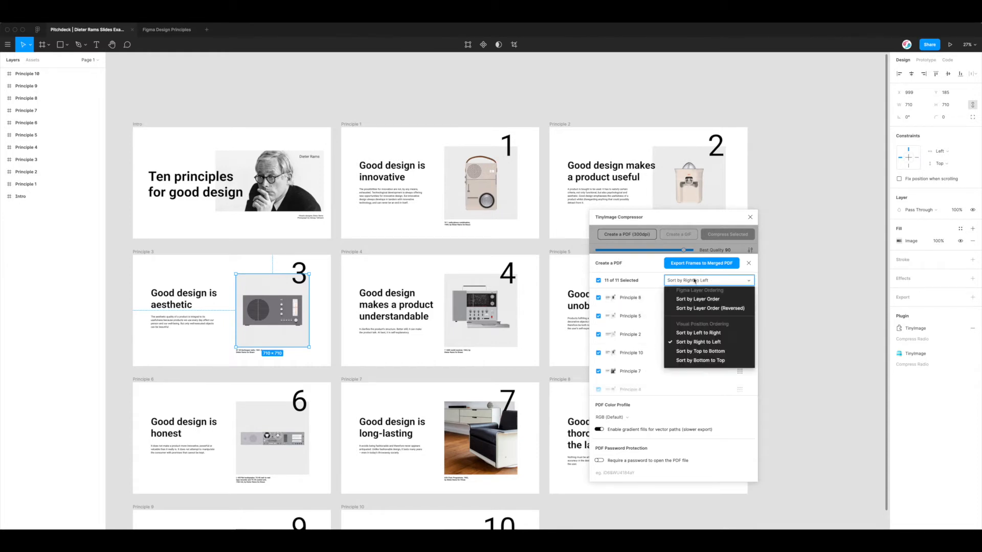
{"action": "scroll", "coordinate": [701, 294], "scroll_direction": "up", "scroll_amount": 2}
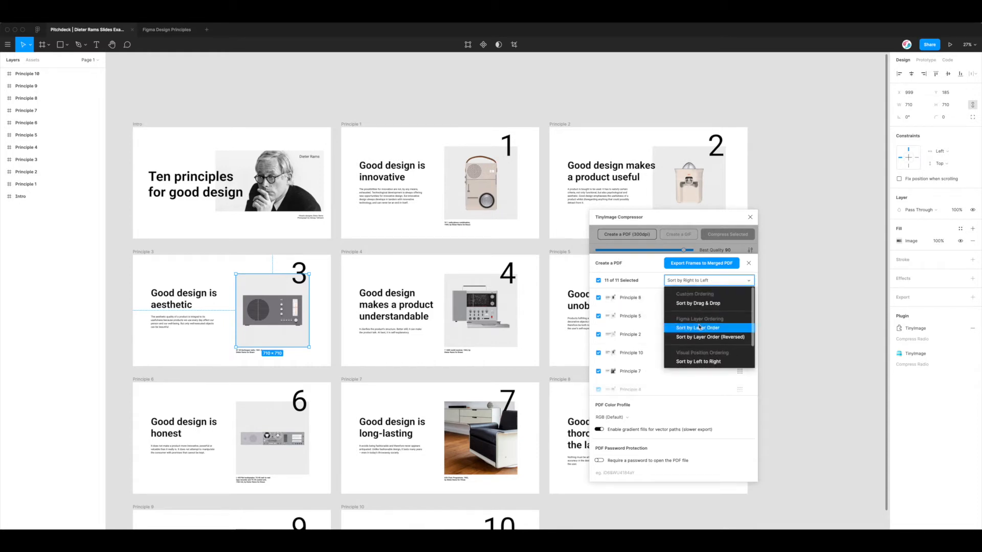
{"action": "left_click", "coordinate": [704, 328]}
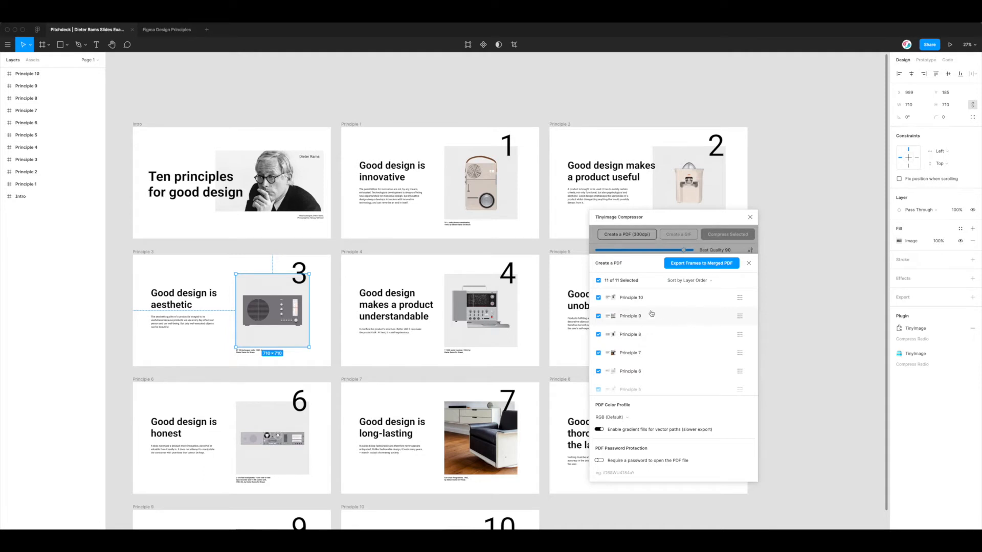
{"action": "left_click", "coordinate": [684, 282]}
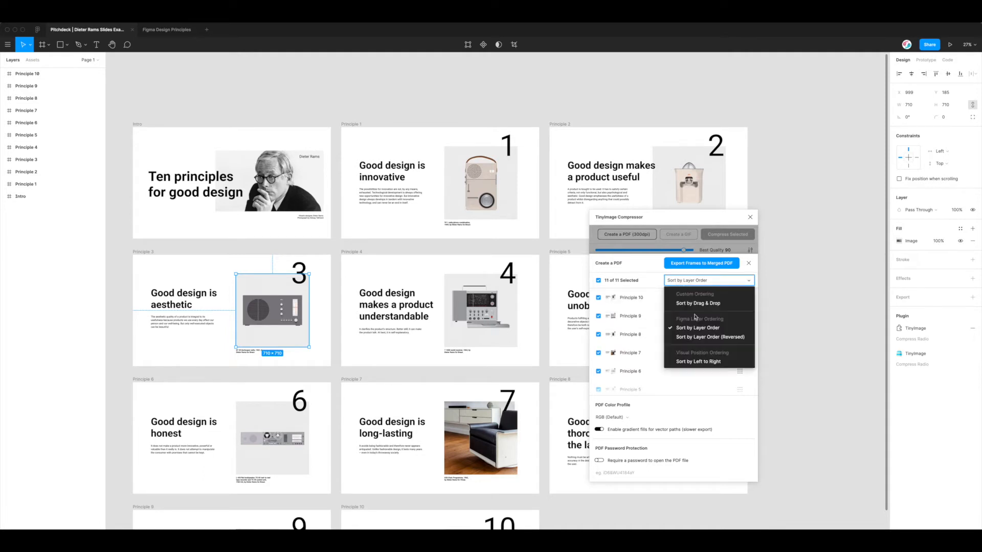
{"action": "left_click", "coordinate": [701, 336]}
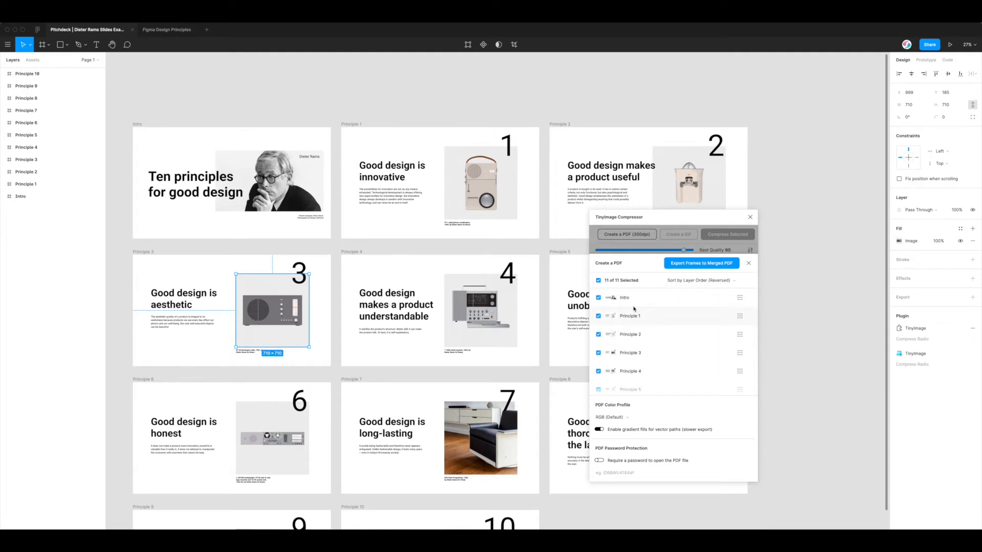
{"action": "scroll", "coordinate": [624, 302], "scroll_direction": "up", "scroll_amount": 1}
{"action": "left_click", "coordinate": [617, 300]}
{"action": "left_click", "coordinate": [612, 300]}
{"action": "scroll", "coordinate": [619, 333], "scroll_direction": "down", "scroll_amount": 3}
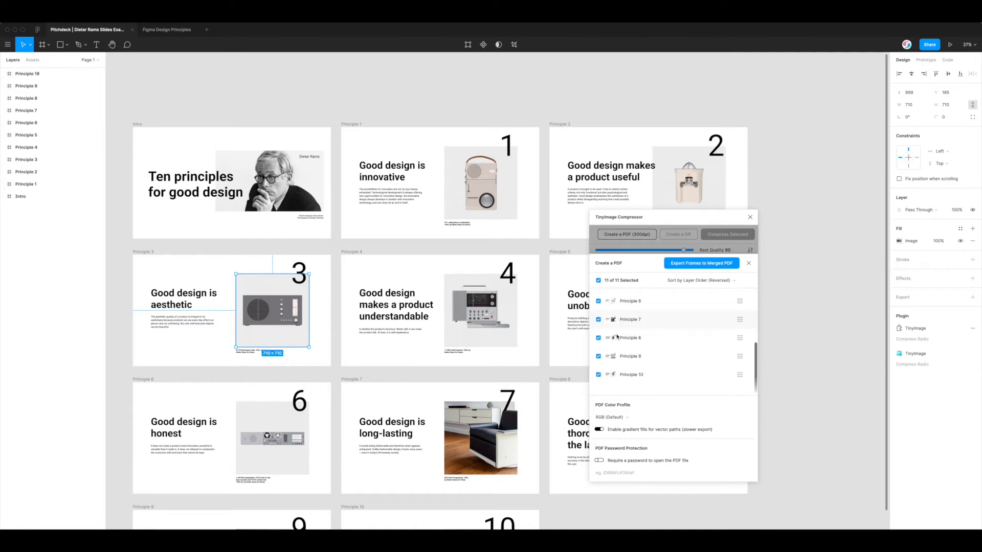
{"action": "left_click", "coordinate": [622, 373]}
{"action": "left_click", "coordinate": [611, 282]}
{"action": "scroll", "coordinate": [613, 289], "scroll_direction": "up", "scroll_amount": 3}
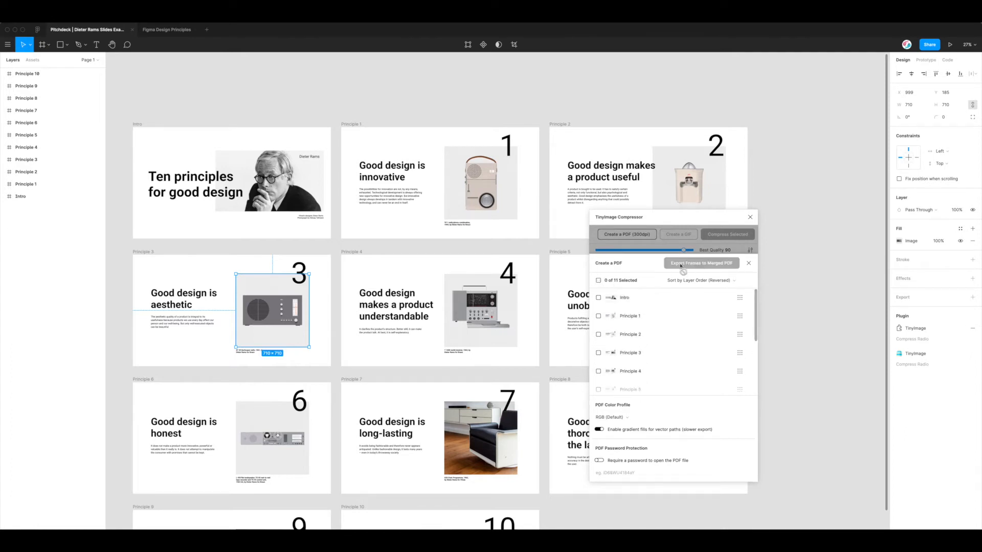
{"action": "left_click", "coordinate": [620, 300]}
{"action": "left_click", "coordinate": [619, 281]}
{"action": "left_click", "coordinate": [619, 281]}
{"action": "left_click", "coordinate": [618, 282]}
{"action": "left_click", "coordinate": [619, 297]}
{"action": "left_click", "coordinate": [622, 317]}
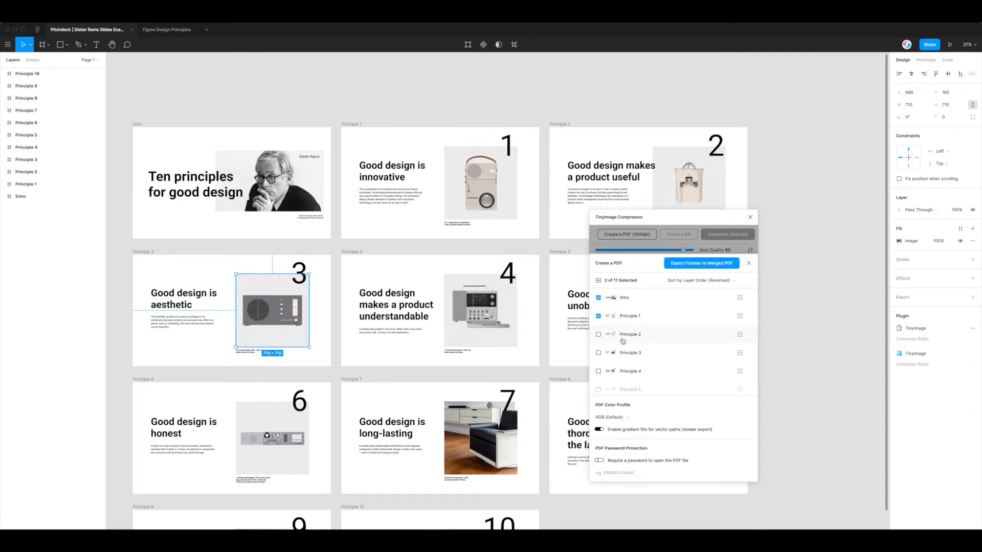
{"action": "left_click", "coordinate": [623, 352]}
{"action": "left_click", "coordinate": [613, 282]}
{"action": "left_click", "coordinate": [614, 282]}
{"action": "scroll", "coordinate": [625, 296], "scroll_direction": "down", "scroll_amount": 1}
{"action": "scroll", "coordinate": [627, 312], "scroll_direction": "down", "scroll_amount": 4}
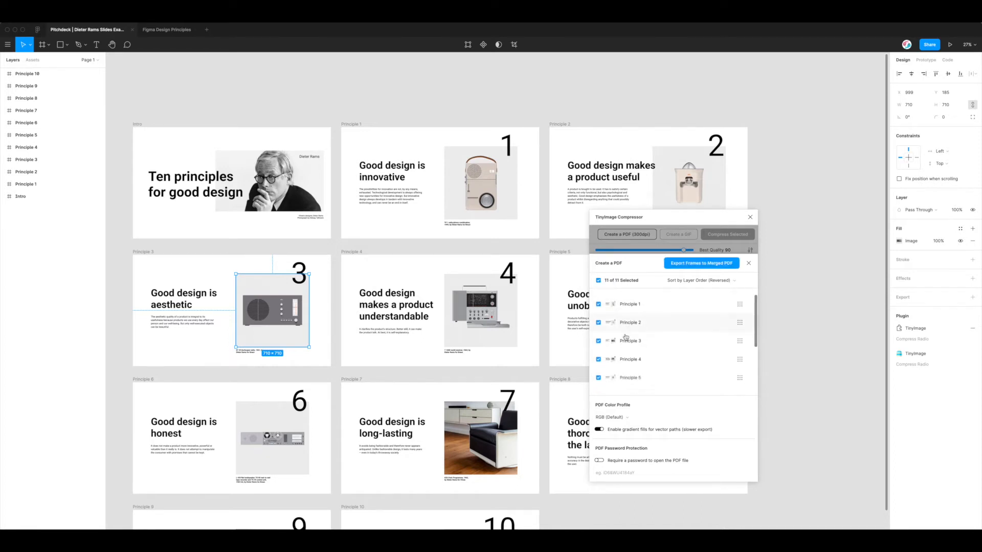
{"action": "scroll", "coordinate": [631, 324], "scroll_direction": "up", "scroll_amount": 4}
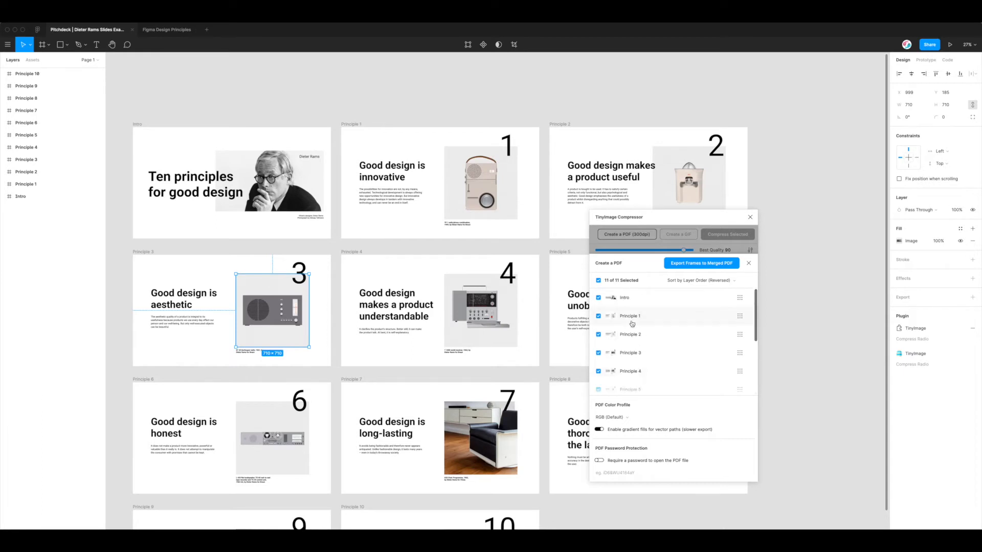
{"action": "left_click", "coordinate": [599, 429]}
Keep the RGB colour profile, leave the PDF password off, and sort by Layer Order
{"action": "left_click", "coordinate": [627, 419]}
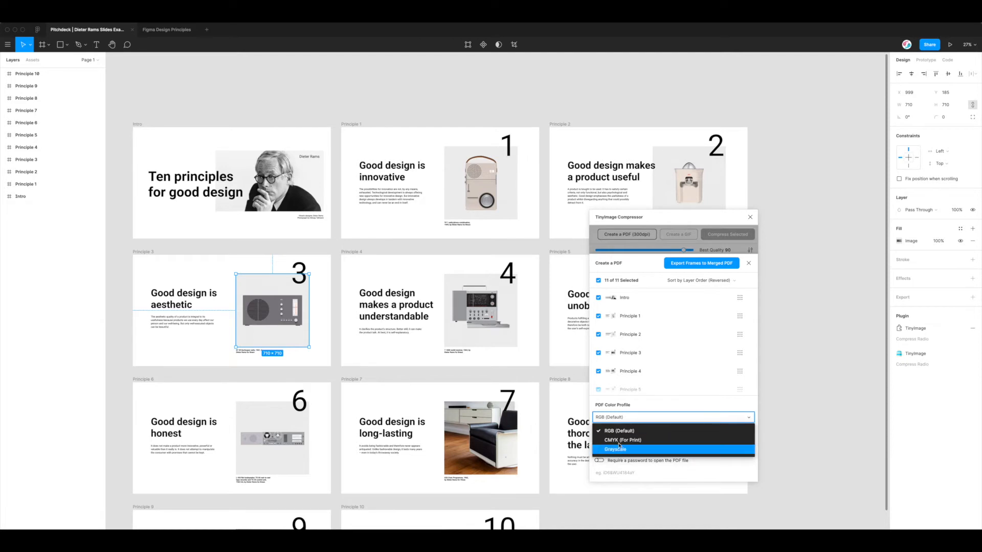
{"action": "left_click", "coordinate": [618, 416]}
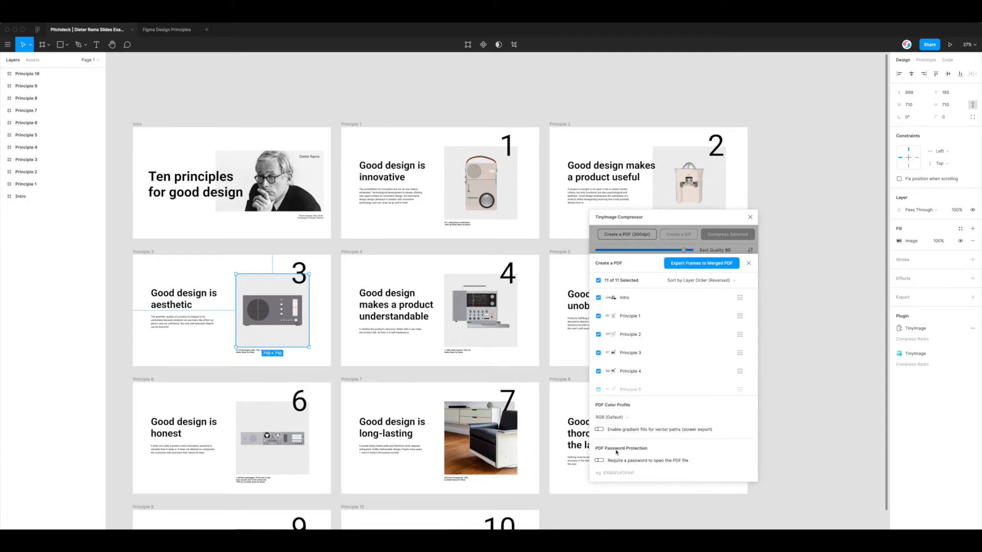
{"action": "left_click", "coordinate": [612, 461]}
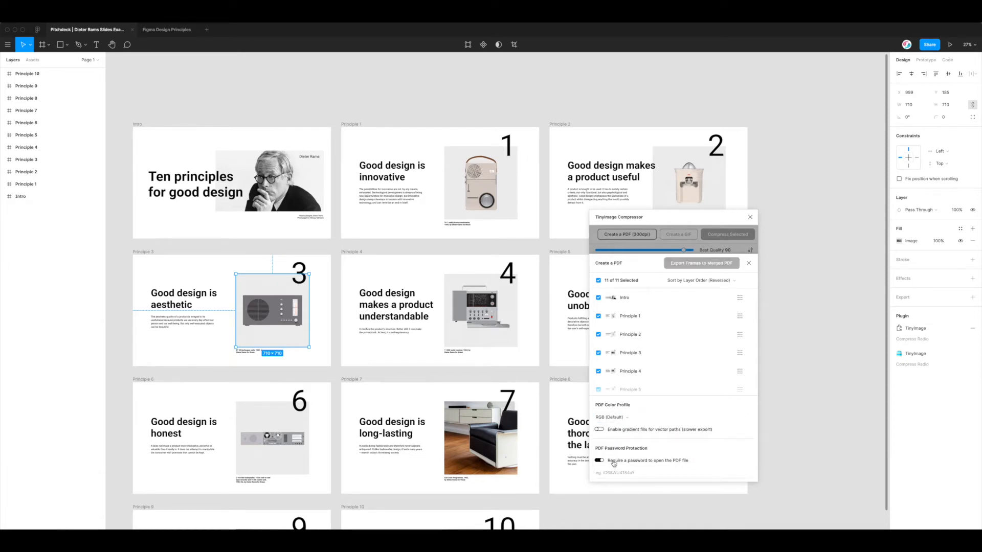
{"action": "left_click", "coordinate": [612, 462]}
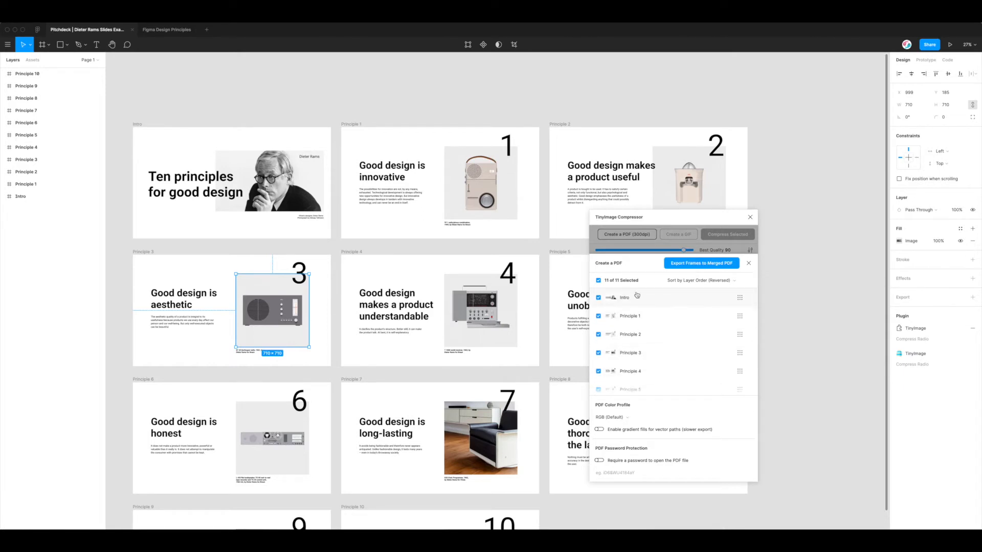
{"action": "left_click", "coordinate": [679, 282]}
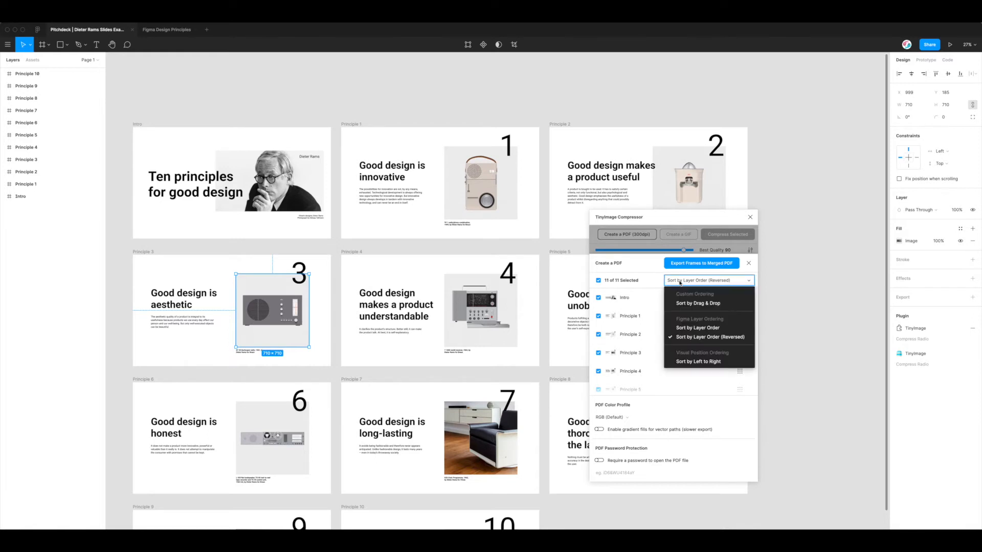
{"action": "left_click", "coordinate": [688, 329]}
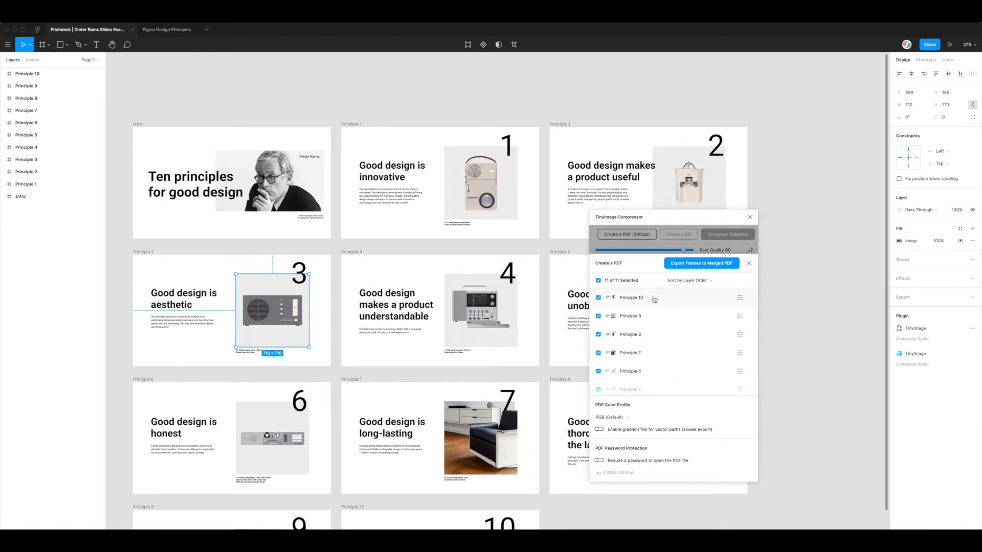
Export the selected frames as a merged PDF and save it to the Desktop
{"action": "left_click_drag", "start_coordinate": [668, 217], "coordinate": [680, 172]}
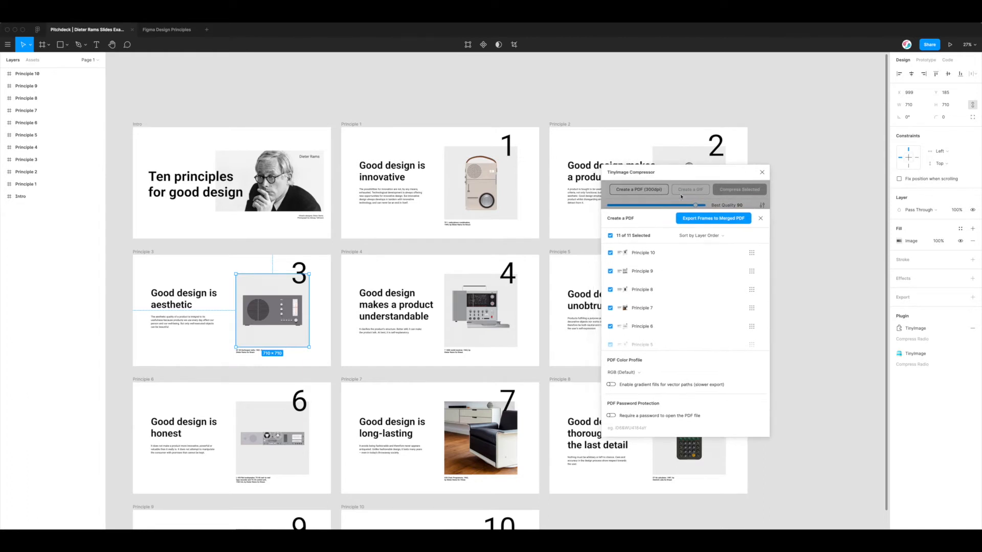
{"action": "left_click", "coordinate": [710, 220]}
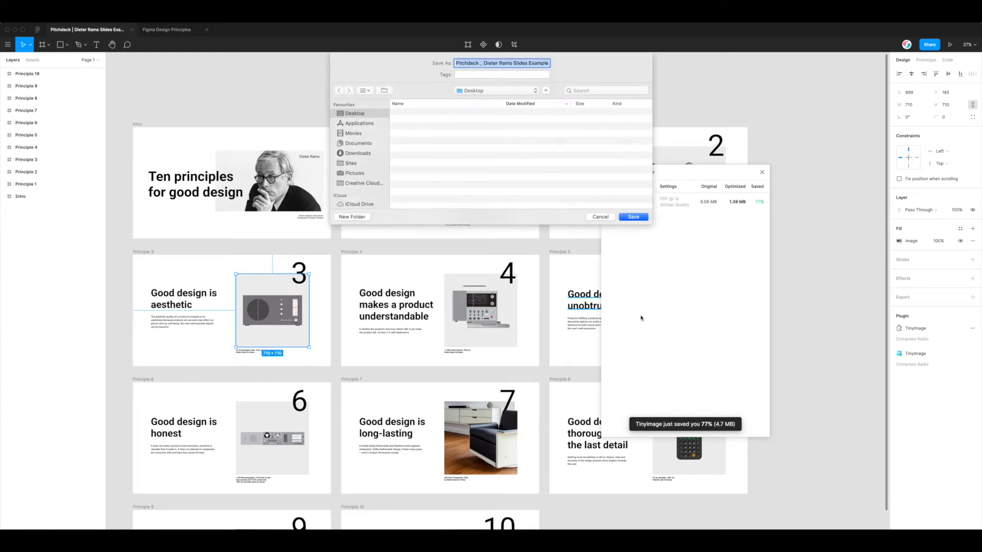
{"action": "left_click", "coordinate": [634, 217]}
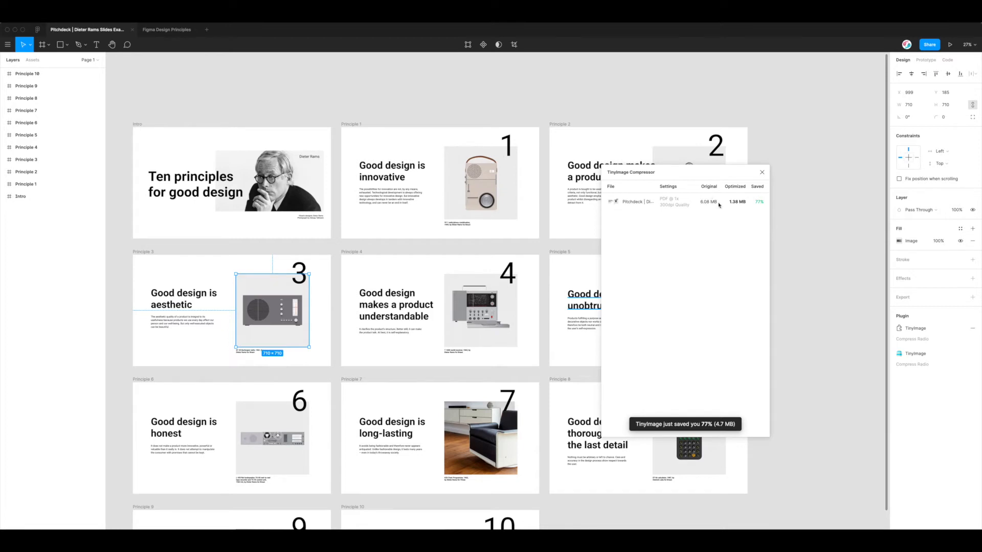
{"action": "left_click_drag", "start_coordinate": [660, 205], "coordinate": [673, 205]}
{"action": "left_click", "coordinate": [677, 205]}
Open the exported PDF on the Desktop in Quick Look
{"action": "left_click", "coordinate": [277, 537]}
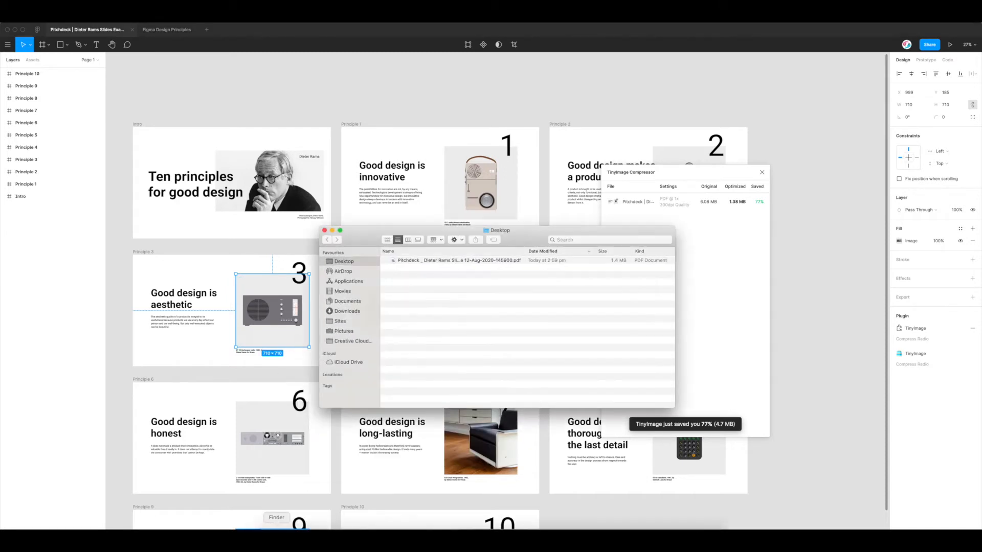
{"action": "left_click", "coordinate": [468, 260]}
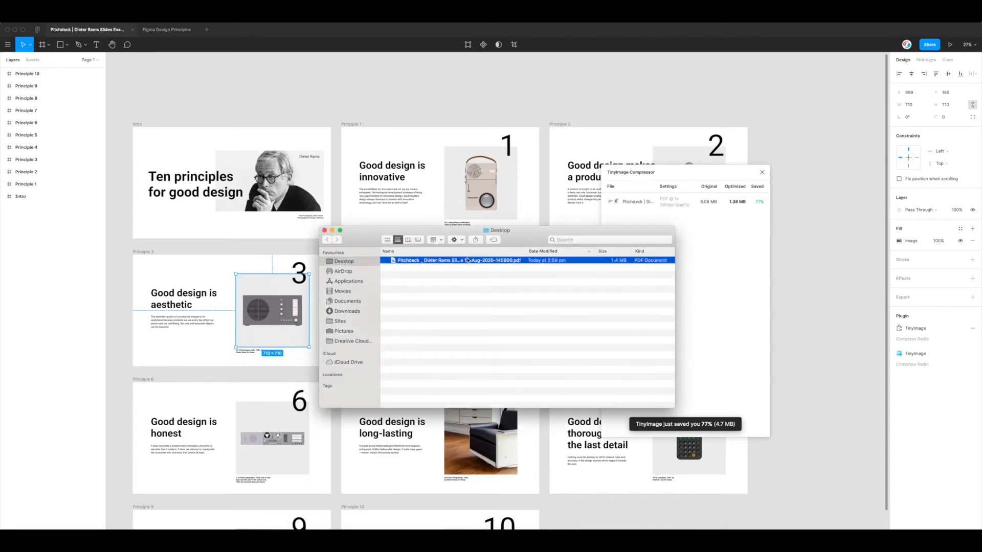
{"action": "key", "text": "space"}
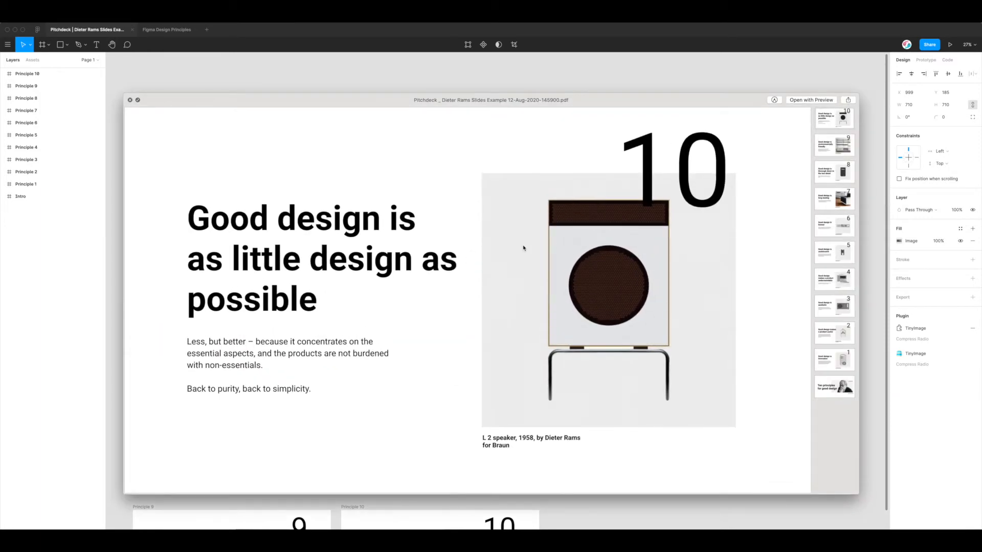
Step through the PDF pages from page 9 down to the Intro and back up to page 10
{"action": "scroll", "coordinate": [597, 265], "scroll_direction": "down", "scroll_amount": 1}
{"action": "scroll", "coordinate": [609, 262], "scroll_direction": "up", "scroll_amount": 1}
{"action": "left_click", "coordinate": [835, 147]}
{"action": "left_click", "coordinate": [833, 173]}
{"action": "left_click", "coordinate": [830, 195]}
{"action": "left_click", "coordinate": [828, 225]}
{"action": "left_click", "coordinate": [827, 256]}
{"action": "left_click", "coordinate": [826, 284]}
{"action": "left_click", "coordinate": [832, 307]}
{"action": "left_click", "coordinate": [831, 333]}
{"action": "left_click", "coordinate": [834, 360]}
{"action": "left_click", "coordinate": [838, 390]}
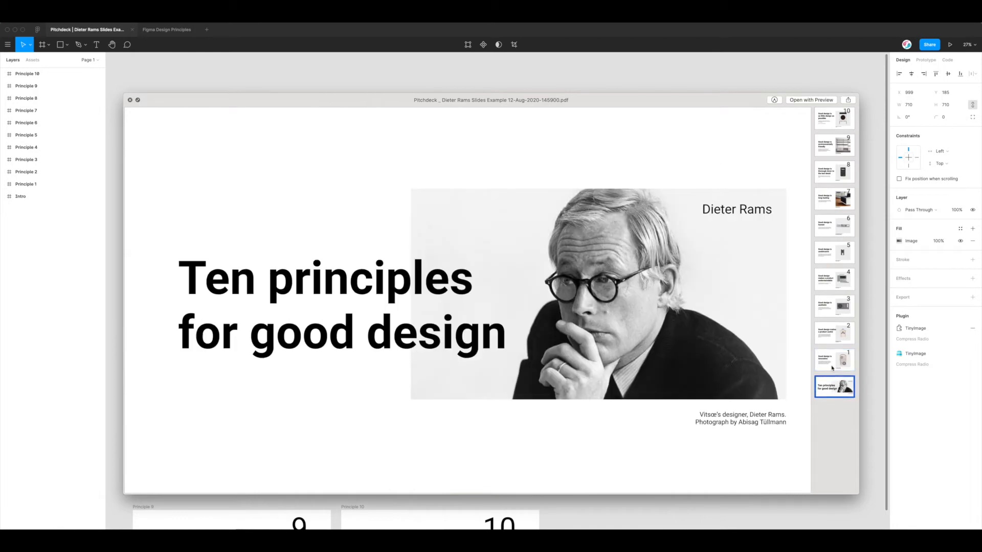
{"action": "left_click", "coordinate": [833, 360]}
{"action": "left_click", "coordinate": [827, 307]}
{"action": "left_click", "coordinate": [827, 280]}
{"action": "left_click", "coordinate": [826, 254]}
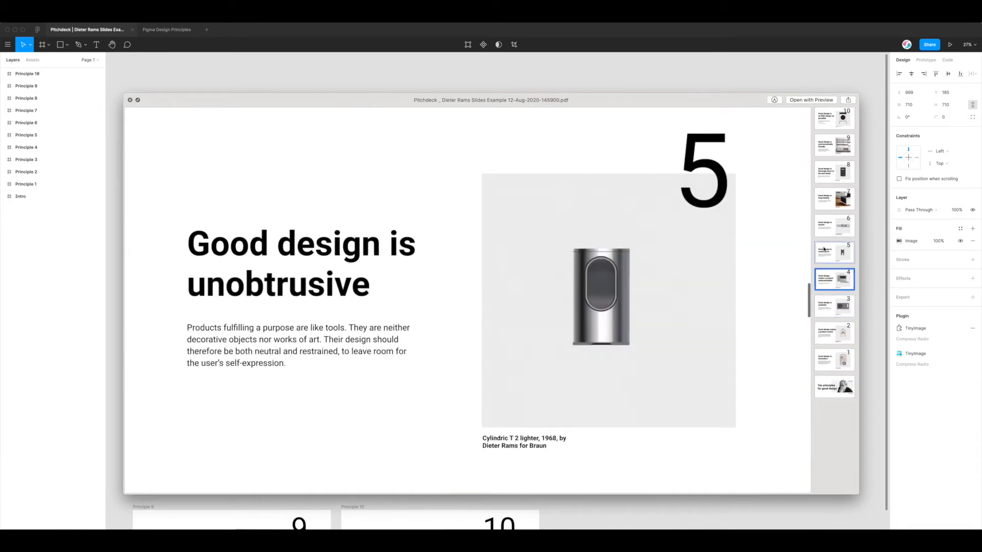
{"action": "left_click", "coordinate": [825, 205]}
{"action": "left_click", "coordinate": [827, 174]}
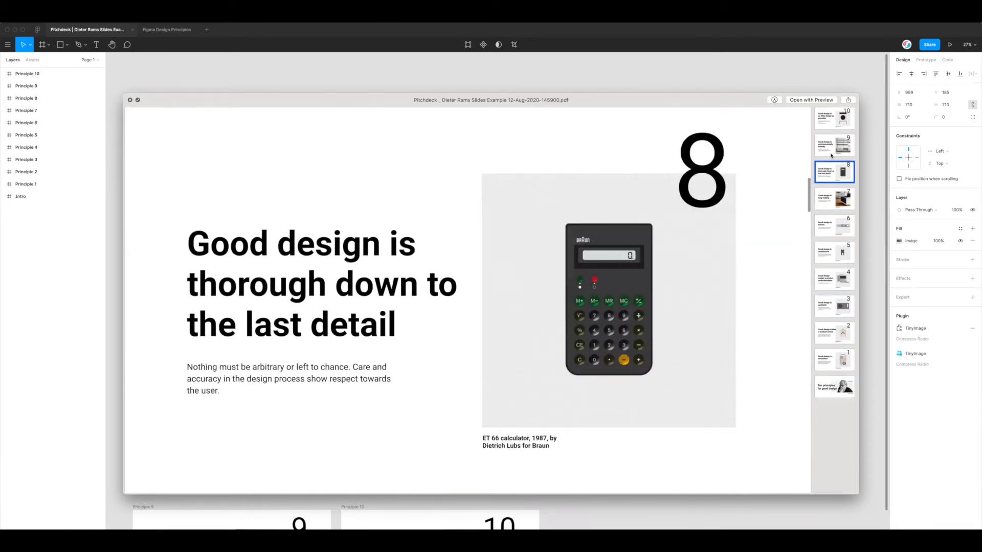
{"action": "left_click", "coordinate": [829, 150]}
{"action": "left_click", "coordinate": [830, 125]}
Close the PDF preview, minimize Finder and close the compressor window
{"action": "left_click_drag", "start_coordinate": [720, 102], "coordinate": [732, 106]}
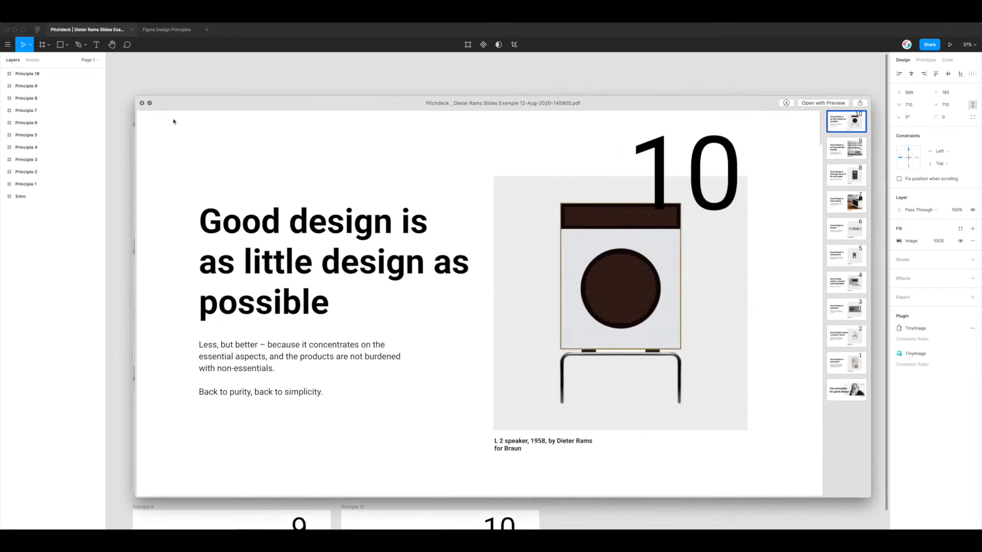
{"action": "left_click_drag", "start_coordinate": [179, 109], "coordinate": [179, 103]}
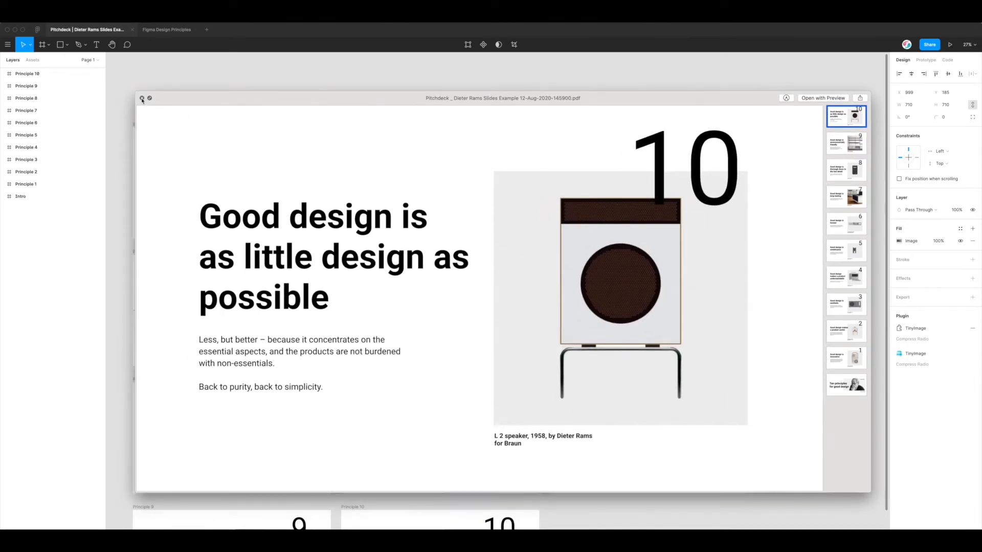
{"action": "left_click", "coordinate": [143, 98]}
{"action": "left_click_drag", "start_coordinate": [431, 222], "coordinate": [449, 228]}
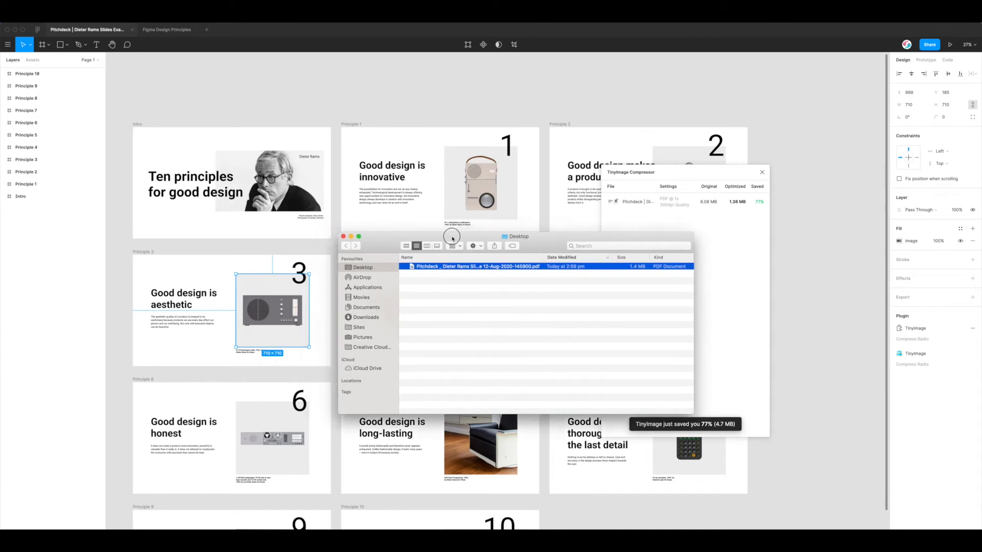
{"action": "left_click", "coordinate": [350, 237]}
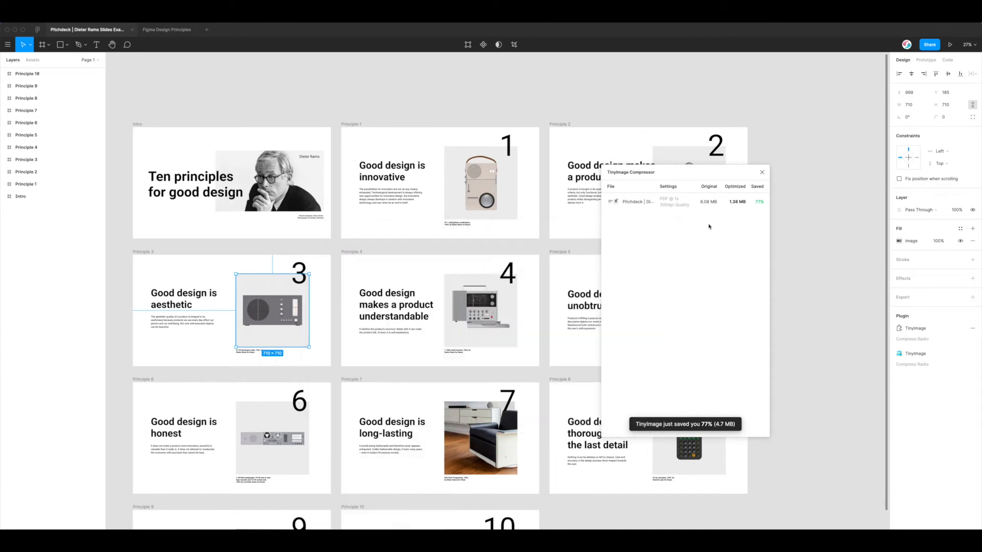
{"action": "left_click", "coordinate": [762, 174]}
{"action": "left_click", "coordinate": [764, 176]}
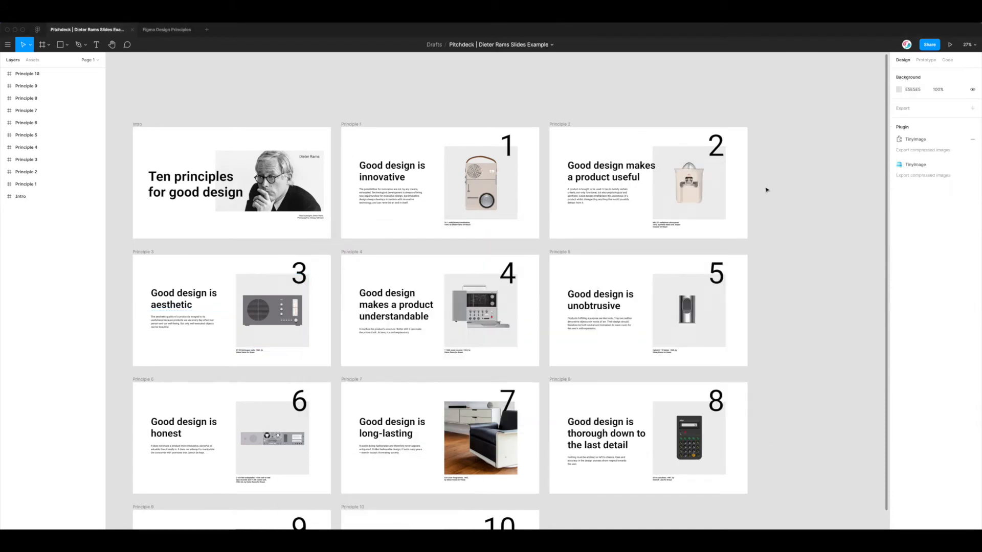
{"action": "scroll", "coordinate": [766, 189], "scroll_direction": "left", "scroll_amount": 2}
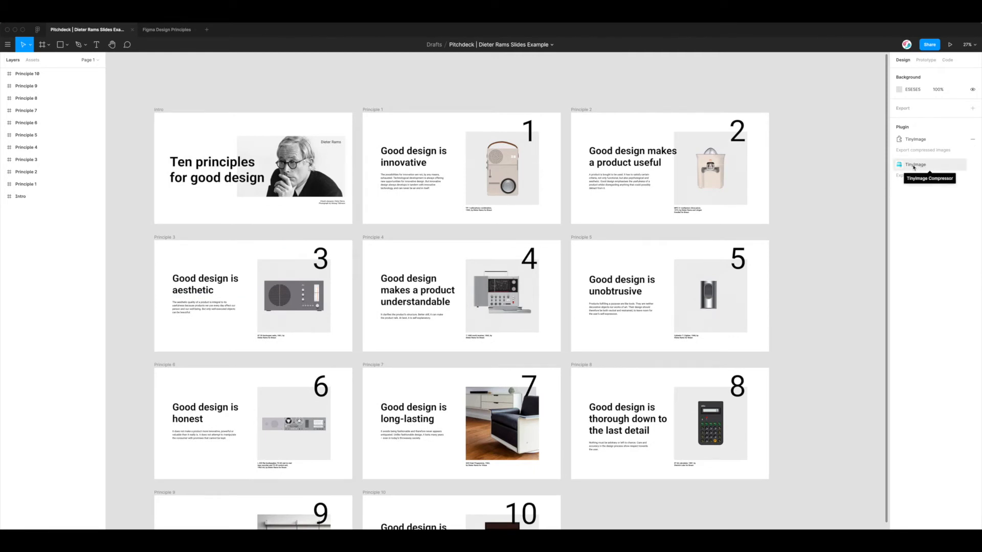
Reopen TinyImage Compressor and lower the quality slider to Low Quality 20 for 72dpi
{"action": "left_click", "coordinate": [915, 165]}
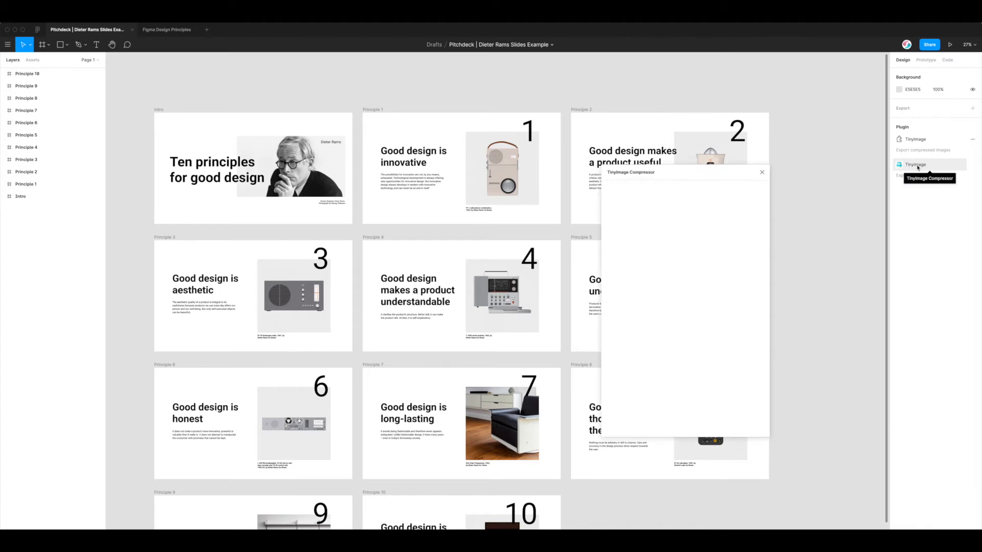
{"action": "left_click_drag", "start_coordinate": [712, 170], "coordinate": [530, 91]}
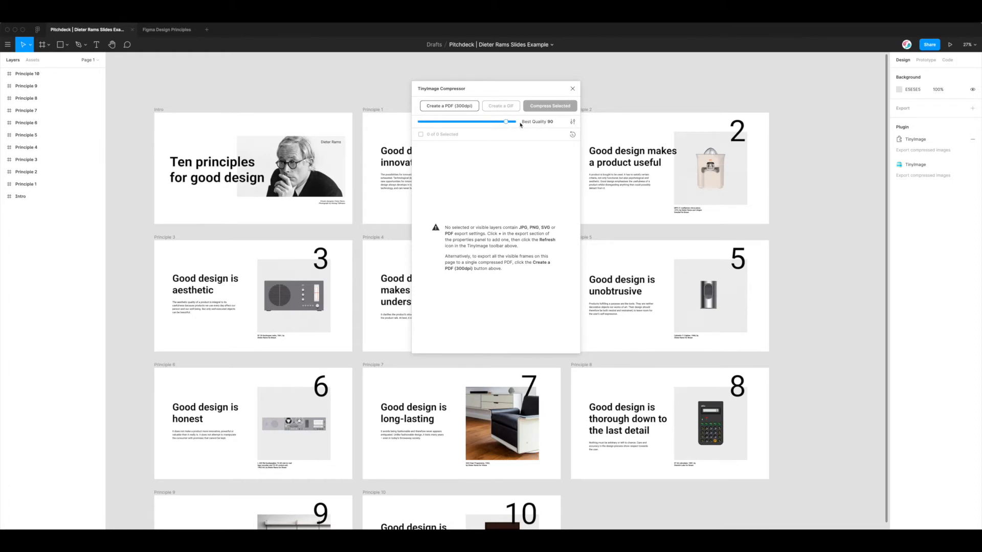
{"action": "left_click", "coordinate": [502, 122]}
{"action": "left_click_drag", "start_coordinate": [501, 121], "coordinate": [471, 121]}
{"action": "left_click_drag", "start_coordinate": [471, 122], "coordinate": [505, 122]}
{"action": "left_click_drag", "start_coordinate": [506, 122], "coordinate": [472, 121]}
{"action": "left_click_drag", "start_coordinate": [472, 122], "coordinate": [436, 123]}
{"action": "left_click_drag", "start_coordinate": [463, 94], "coordinate": [465, 101]}
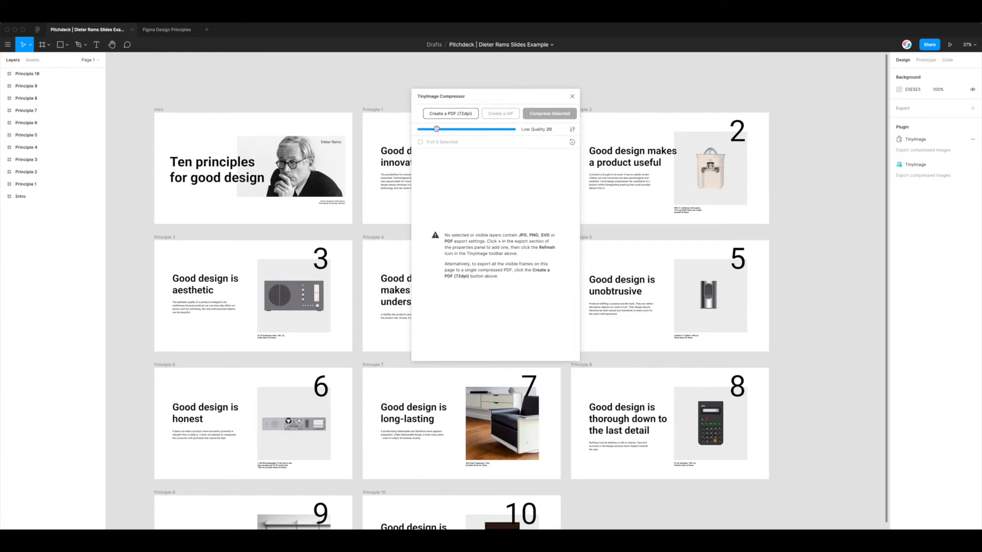
Start a PDF setup and order the frames by reversed layer order
{"action": "left_click", "coordinate": [462, 117]}
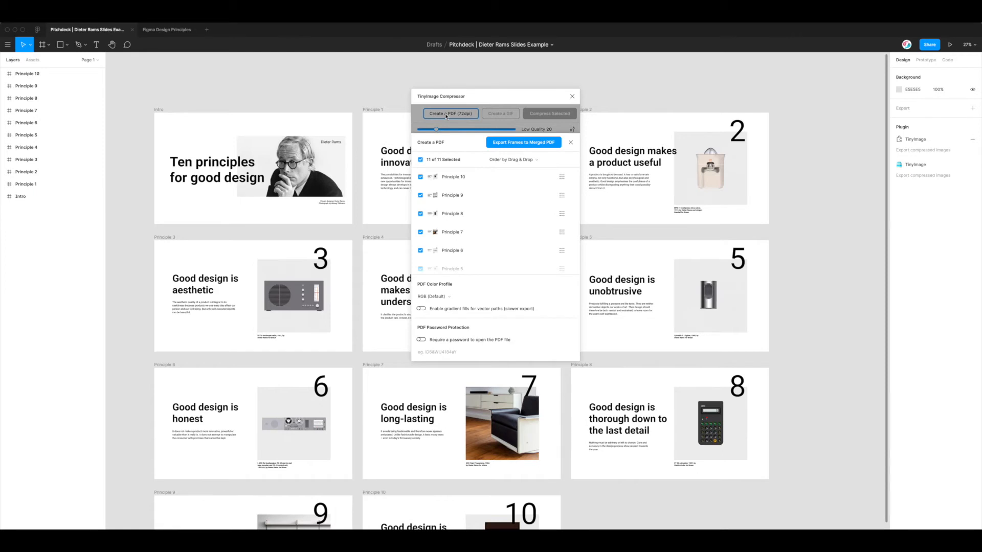
{"action": "left_click", "coordinate": [518, 162]}
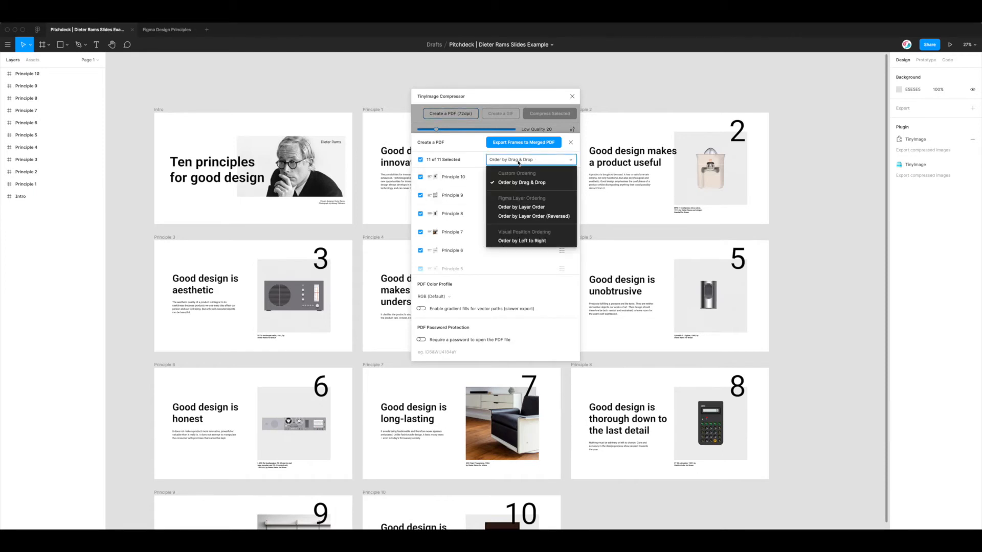
{"action": "left_click", "coordinate": [523, 216]}
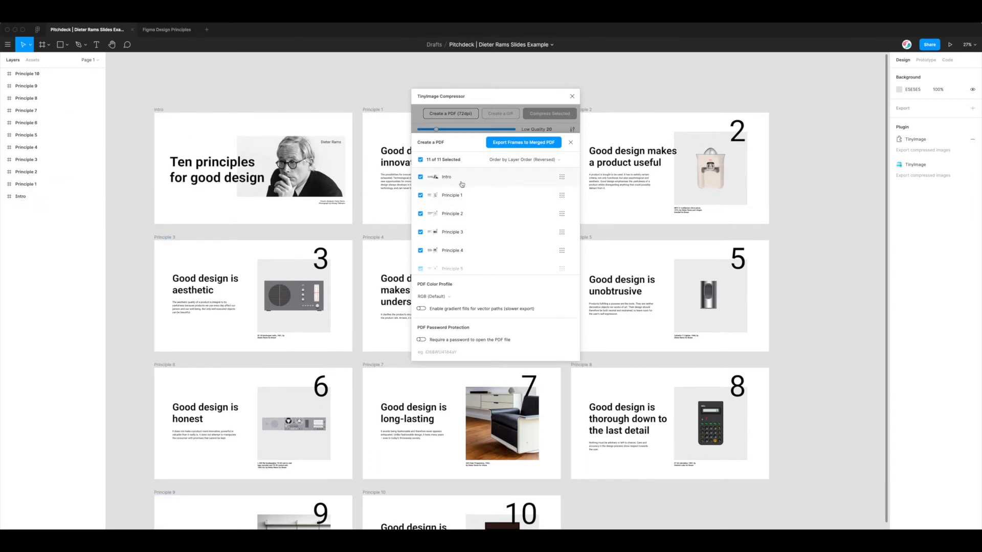
Deselect Principles 10 down to 5 from the PDF
{"action": "scroll", "coordinate": [468, 186], "scroll_direction": "down", "scroll_amount": 5}
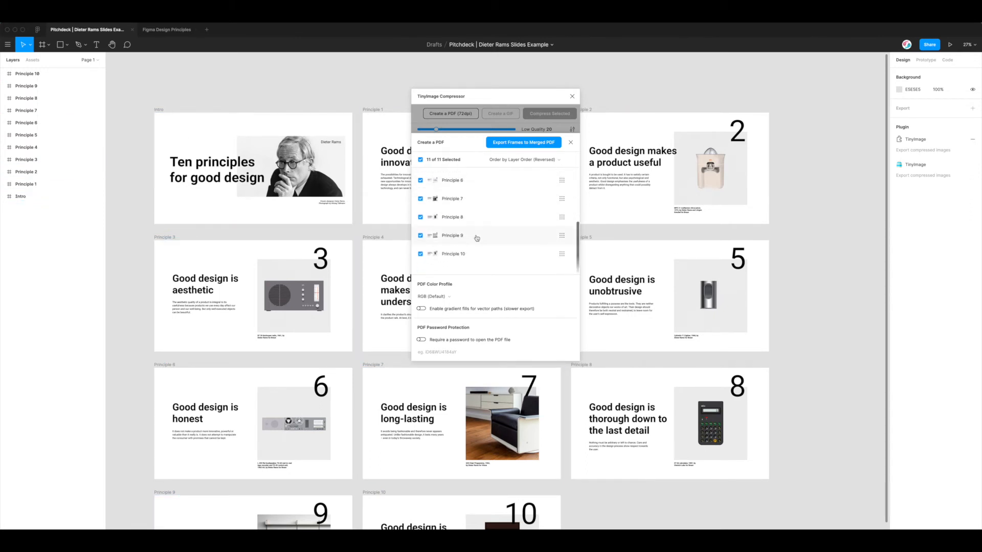
{"action": "left_click", "coordinate": [451, 254]}
{"action": "left_click", "coordinate": [453, 235]}
{"action": "left_click", "coordinate": [454, 217]}
{"action": "left_click", "coordinate": [454, 199]}
{"action": "left_click", "coordinate": [456, 181]}
{"action": "scroll", "coordinate": [457, 192], "scroll_direction": "up", "scroll_amount": 5}
{"action": "left_click", "coordinate": [451, 258]}
{"action": "scroll", "coordinate": [452, 253], "scroll_direction": "up", "scroll_amount": 1}
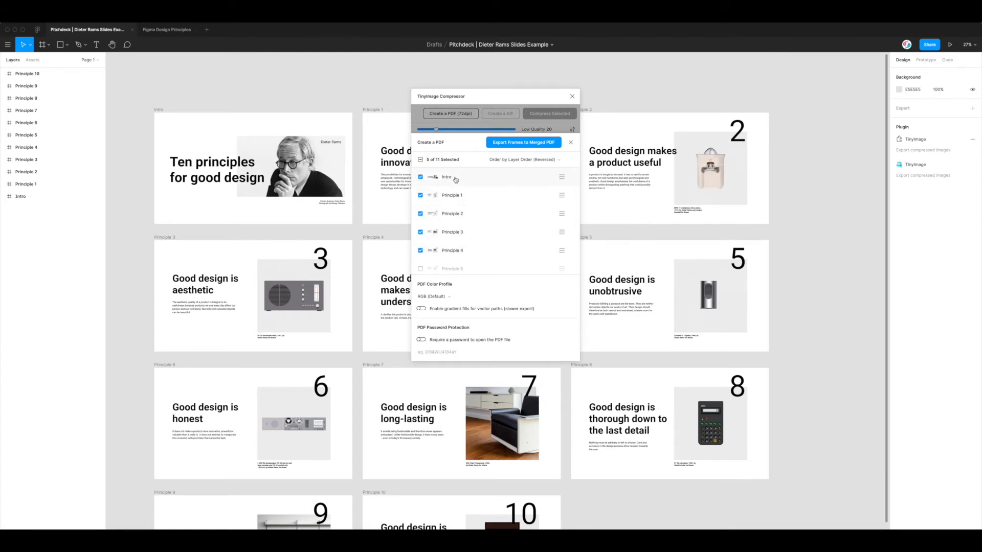
Reselect all 11 frames with the select-all checkbox
{"action": "left_click_drag", "start_coordinate": [504, 97], "coordinate": [482, 94]}
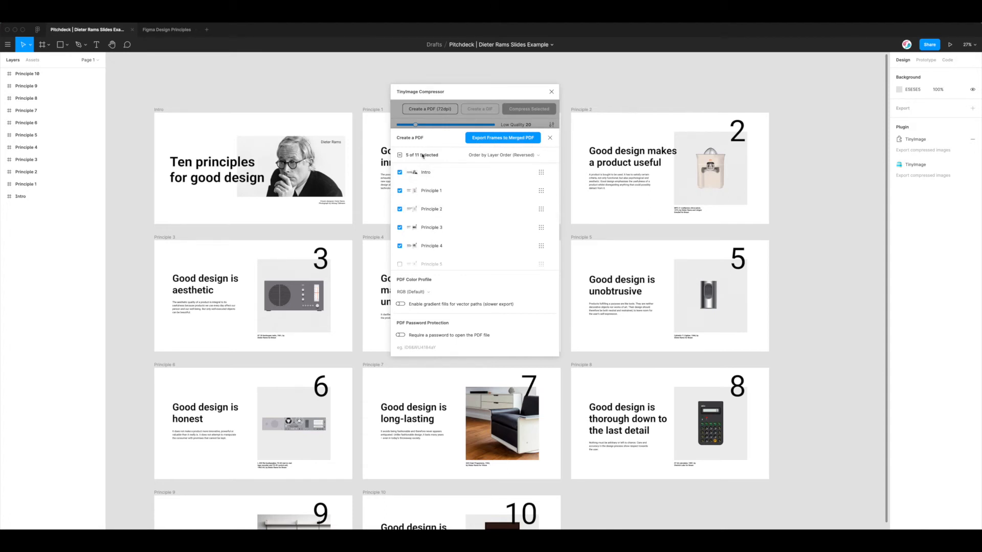
{"action": "left_click", "coordinate": [400, 155]}
{"action": "scroll", "coordinate": [432, 223], "scroll_direction": "down", "scroll_amount": 5}
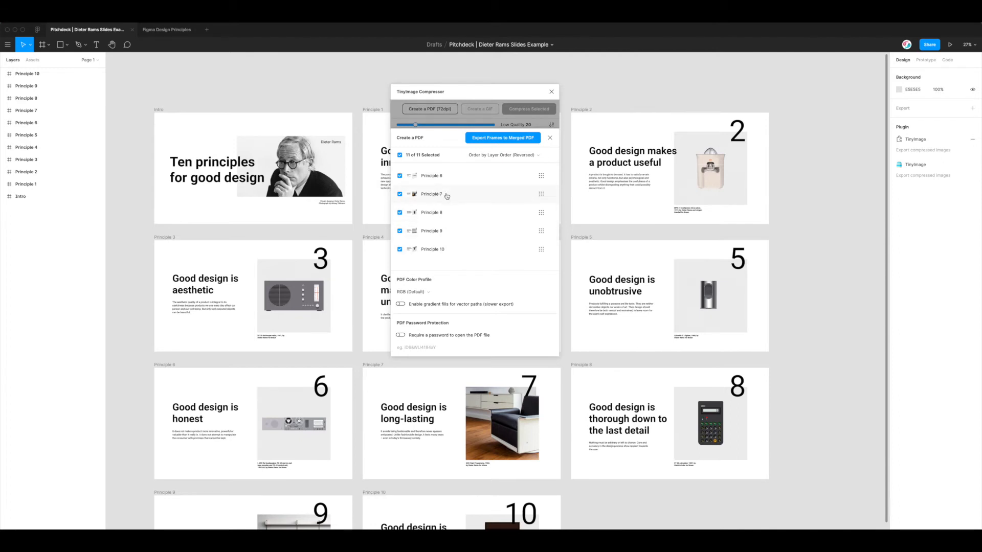
{"action": "scroll", "coordinate": [449, 206], "scroll_direction": "up", "scroll_amount": 5}
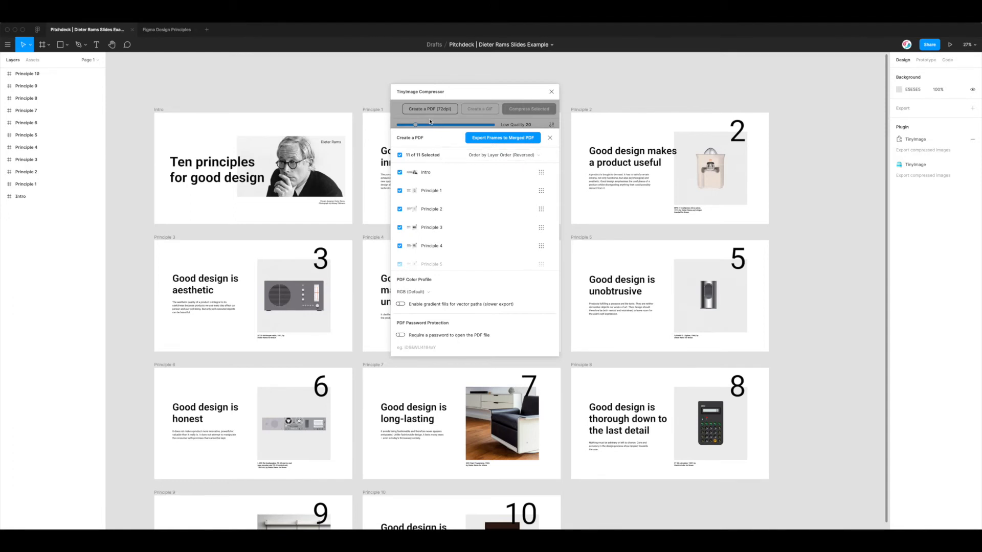
Export the low-quality merged PDF to the Desktop and open the Desktop folder in Finder
{"action": "left_click", "coordinate": [511, 139]}
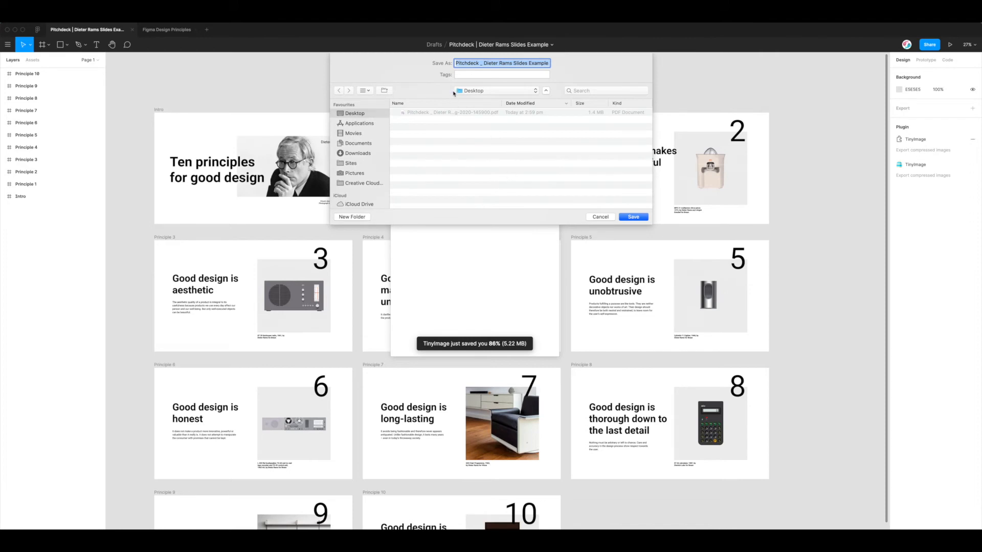
{"action": "left_click", "coordinate": [633, 217]}
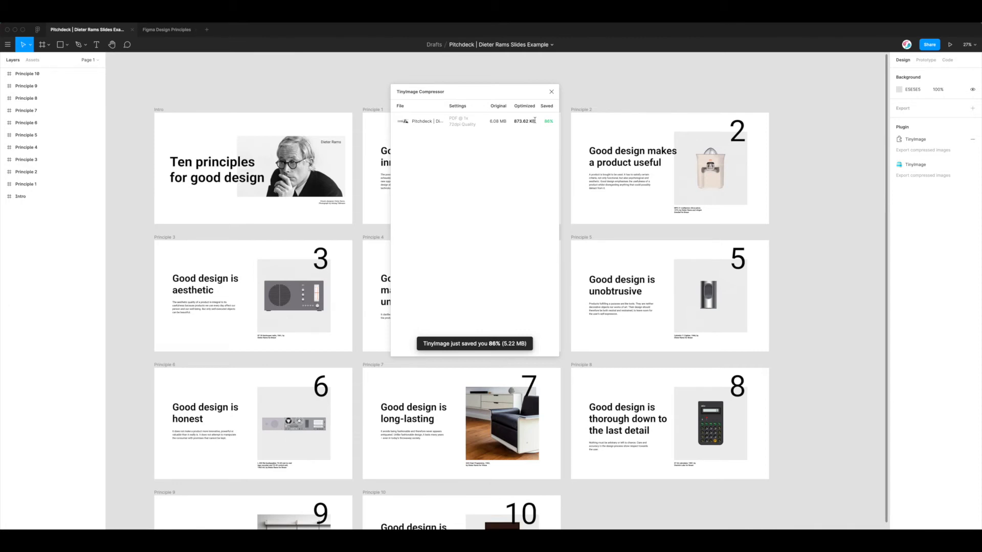
{"action": "mouse_move", "coordinate": [523, 96]}
{"action": "left_mouse_down"}
{"action": "mouse_move", "coordinate": [511, 101]}
{"action": "mouse_move", "coordinate": [519, 100]}
{"action": "left_mouse_up"}
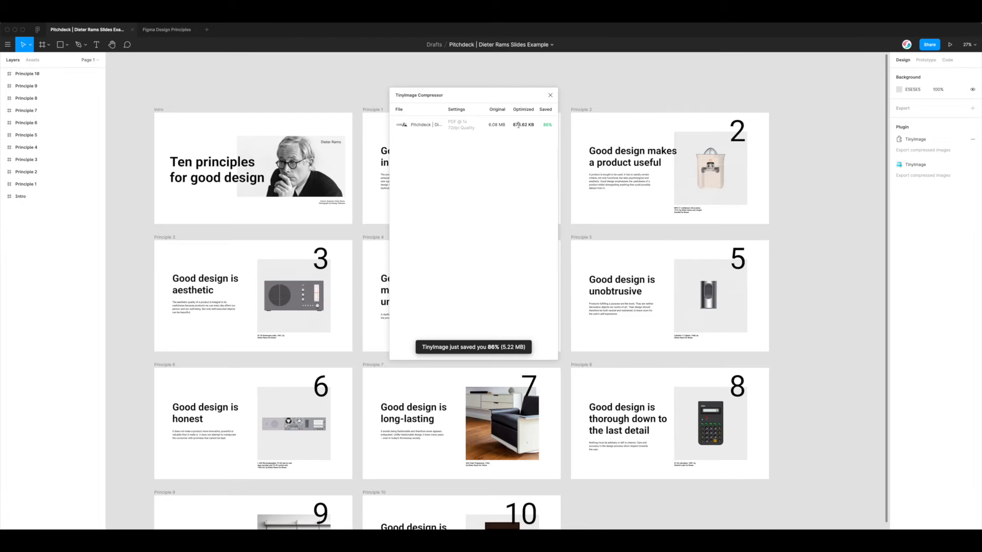
{"action": "left_click_drag", "start_coordinate": [511, 96], "coordinate": [512, 92]}
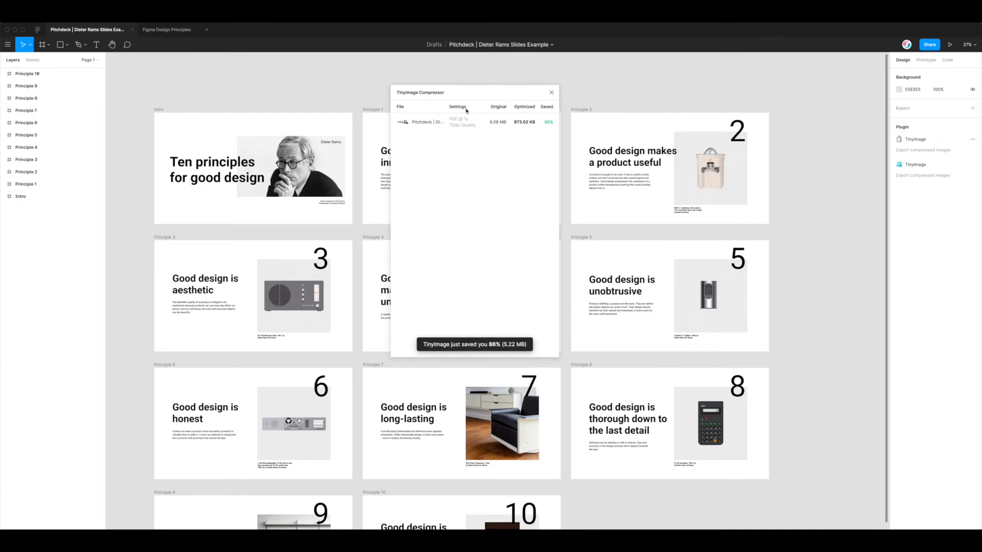
{"action": "left_click", "coordinate": [279, 533]}
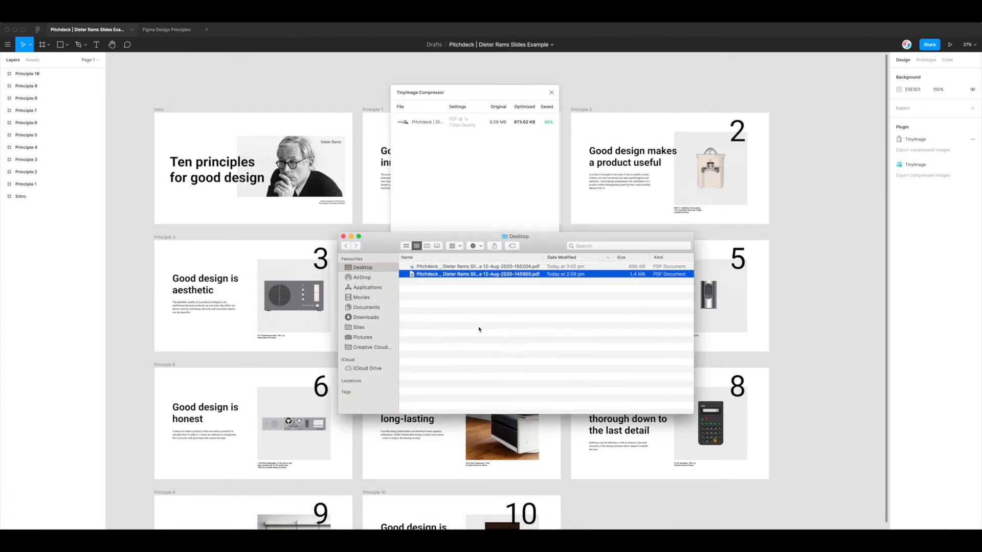
Open a Quick Look preview of the newer compressed PDF on the Desktop
{"action": "left_click", "coordinate": [495, 267]}
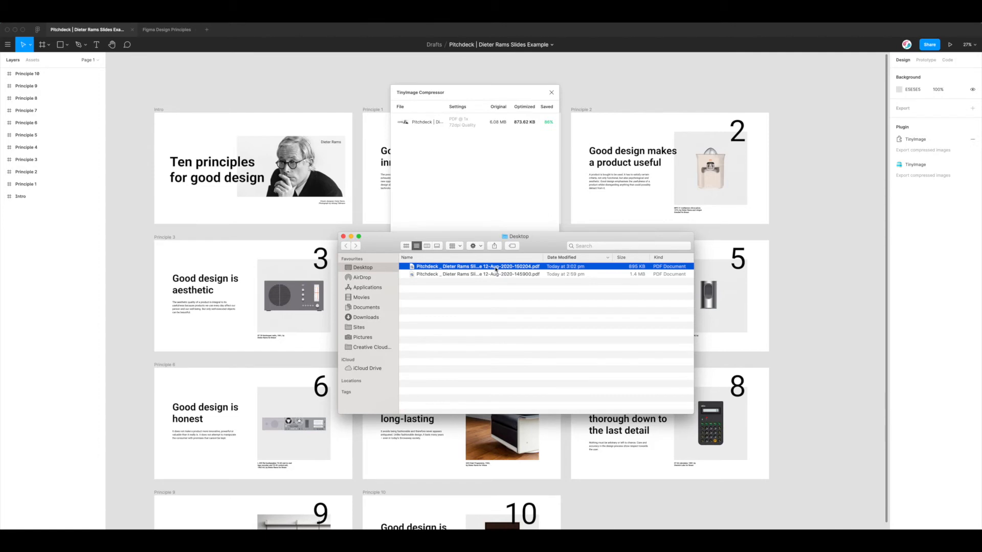
{"action": "key", "text": "space"}
{"action": "left_click_drag", "start_coordinate": [663, 92], "coordinate": [558, 77]}
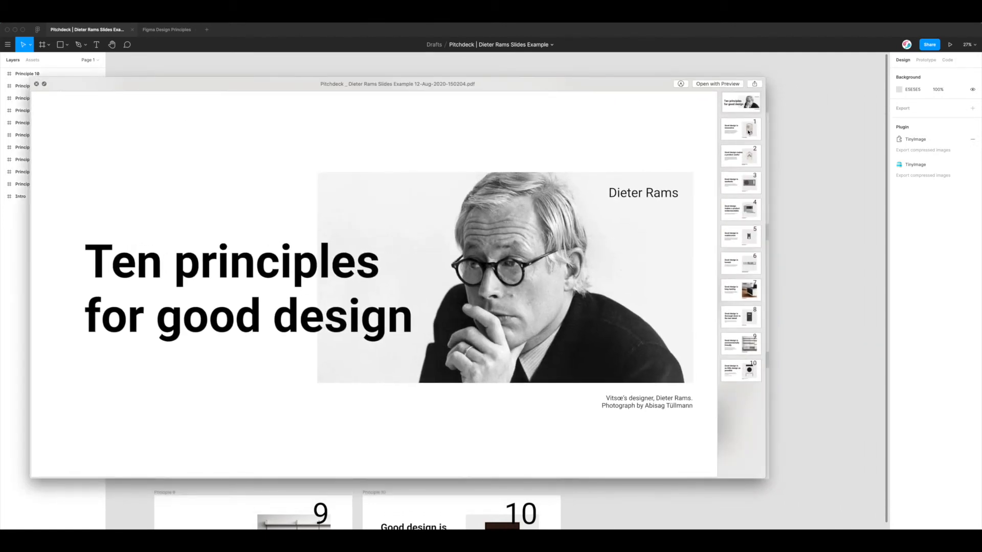
Page through all 11 slides of the exported PDF, ending back on the title slide
{"action": "key", "text": "Down"}
{"action": "key", "text": "Down"}
{"action": "key", "text": "Down"}
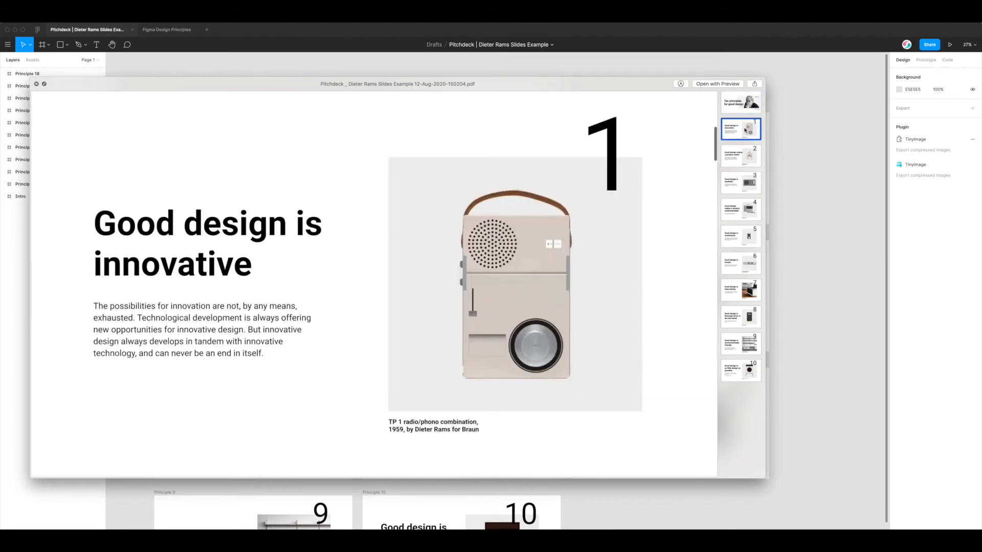
{"action": "left_click", "coordinate": [740, 161]}
{"action": "left_click", "coordinate": [736, 106]}
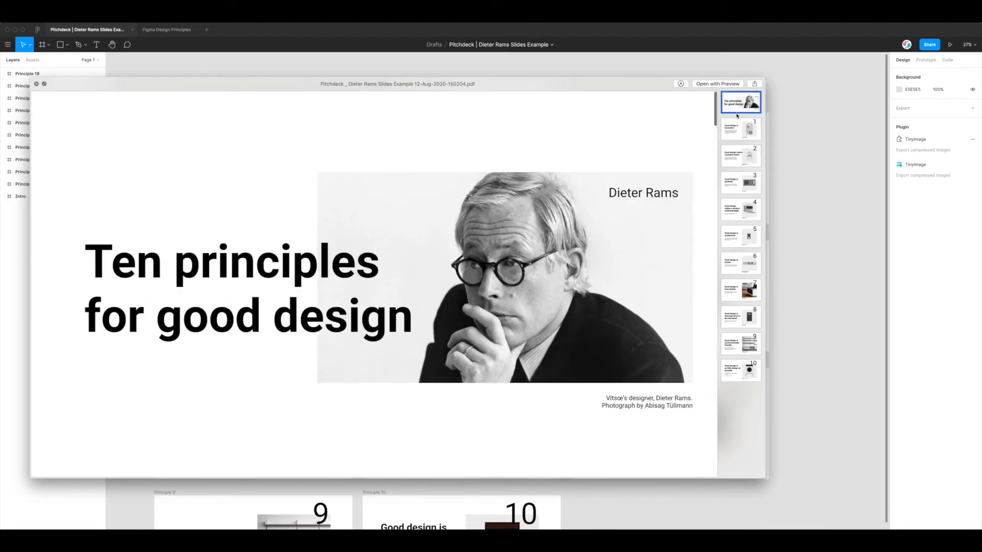
{"action": "left_click", "coordinate": [740, 129]}
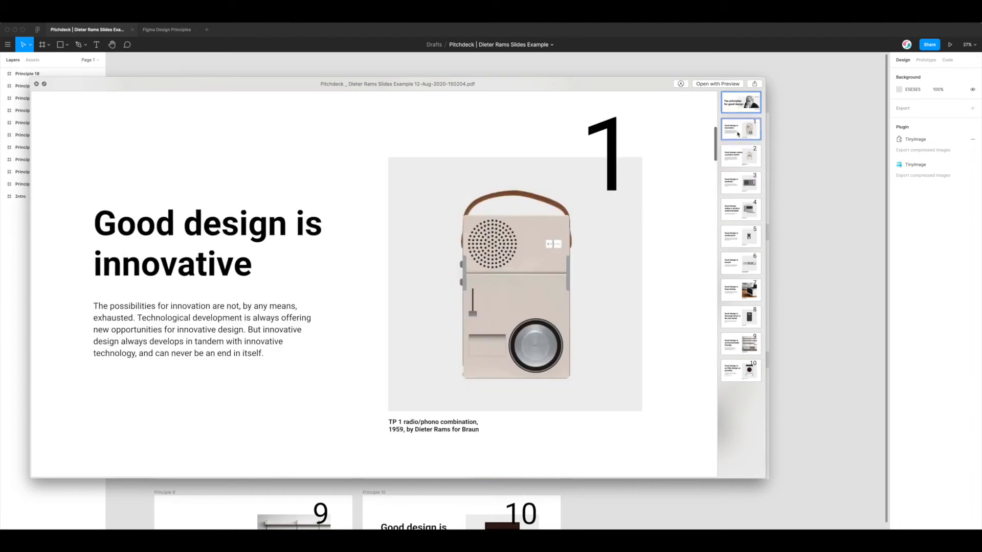
{"action": "left_click", "coordinate": [739, 155]}
{"action": "key", "text": "Down"}
{"action": "key", "text": "Down"}
{"action": "key", "text": "Down"}
{"action": "key", "text": "Down"}
{"action": "key", "text": "Down"}
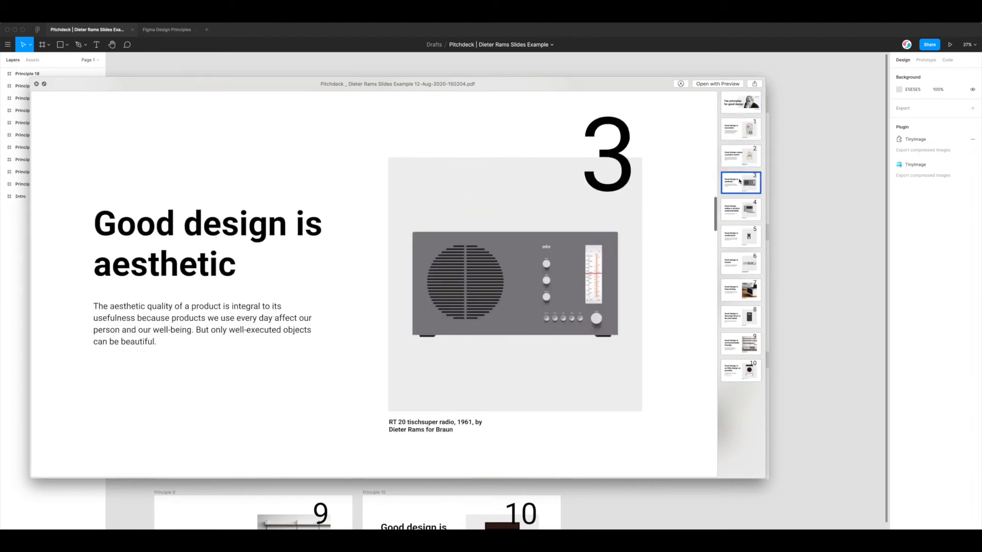
{"action": "key", "text": "Down"}
{"action": "key", "text": "Down"}
{"action": "key", "text": "Down"}
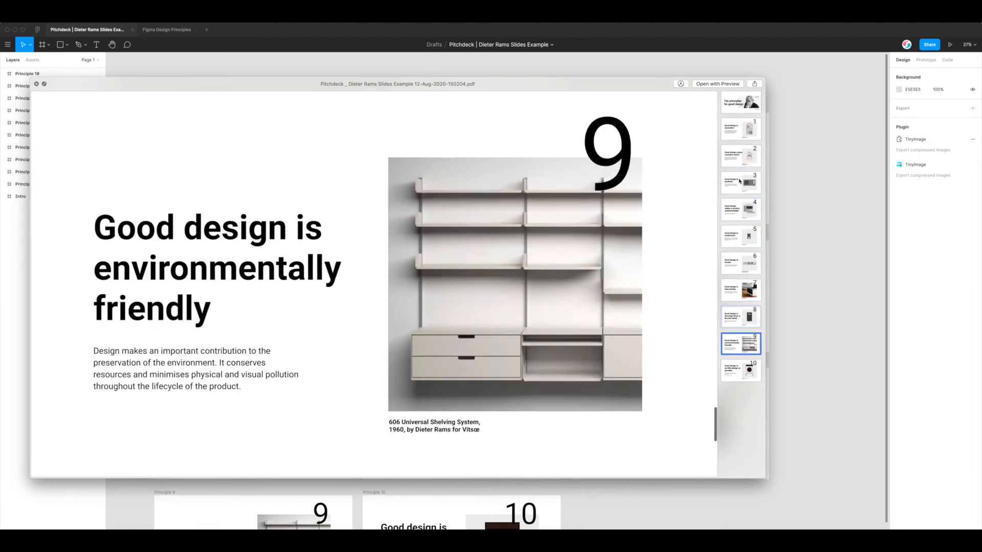
{"action": "key", "text": "Up"}
{"action": "key", "text": "Up"}
{"action": "key", "text": "Up"}
{"action": "key", "text": "Up"}
{"action": "key", "text": "Up"}
{"action": "key", "text": "Up"}
{"action": "key", "text": "Up"}
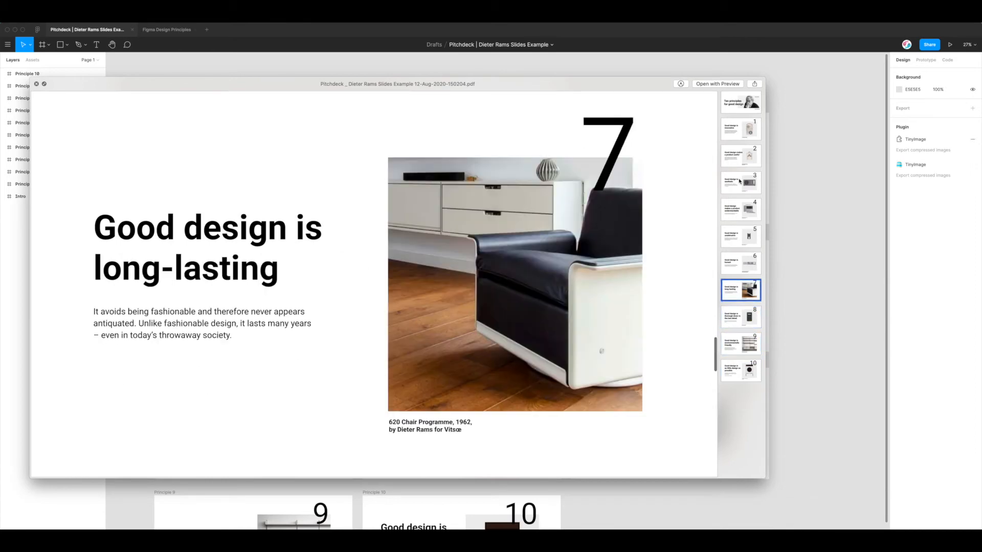
{"action": "key", "text": "Up"}
{"action": "key", "text": "Up"}
{"action": "key", "text": "Up"}
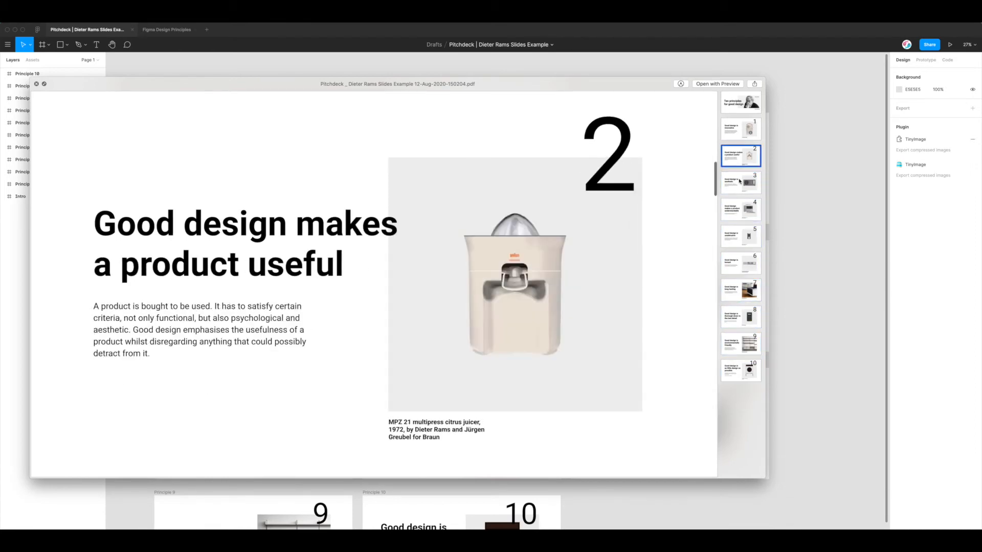
{"action": "key", "text": "Down"}
{"action": "key", "text": "Down"}
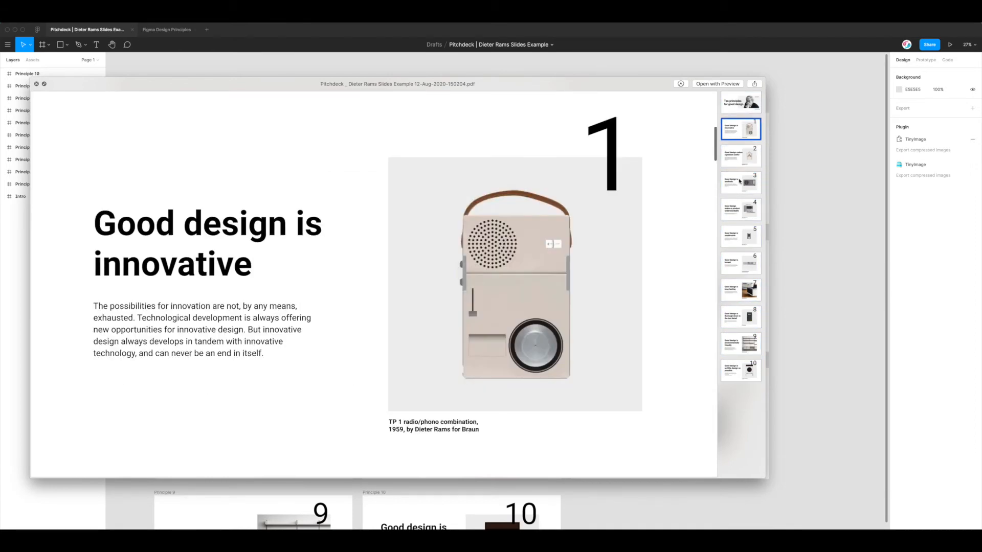
{"action": "key", "text": "Up"}
{"action": "key", "text": "Down"}
{"action": "key", "text": "Down"}
{"action": "key", "text": "Up"}
{"action": "key", "text": "Down"}
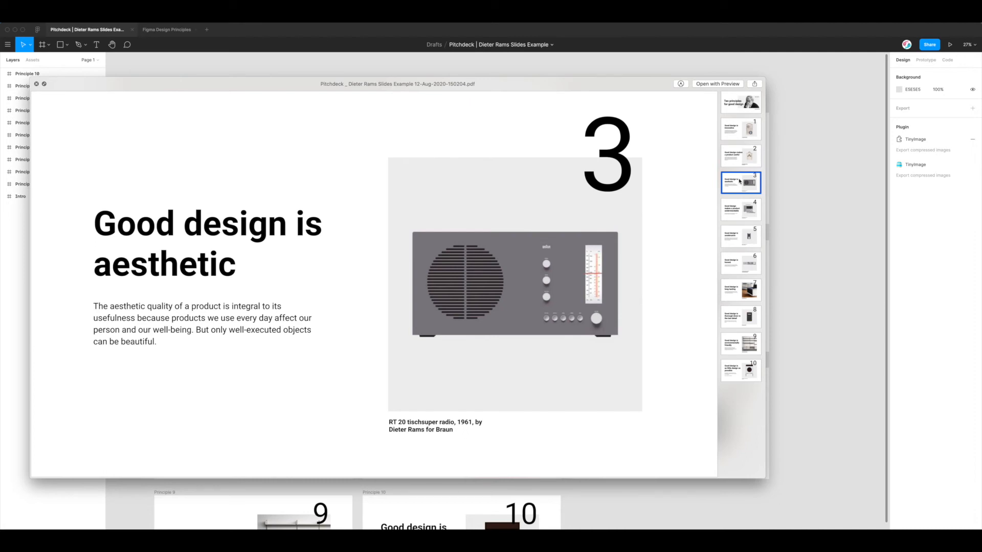
{"action": "key", "text": "Down"}
{"action": "key", "text": "Down"}
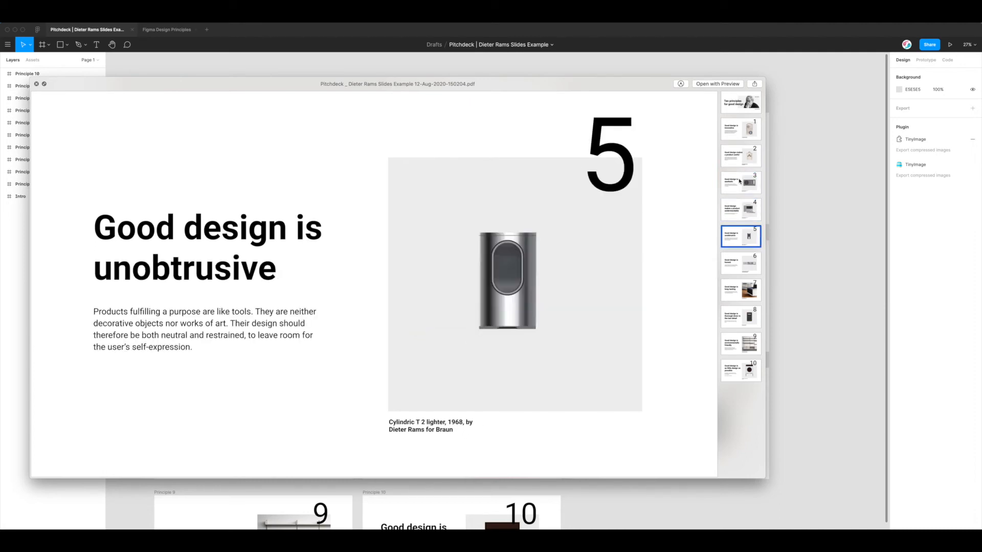
{"action": "key", "text": "Down"}
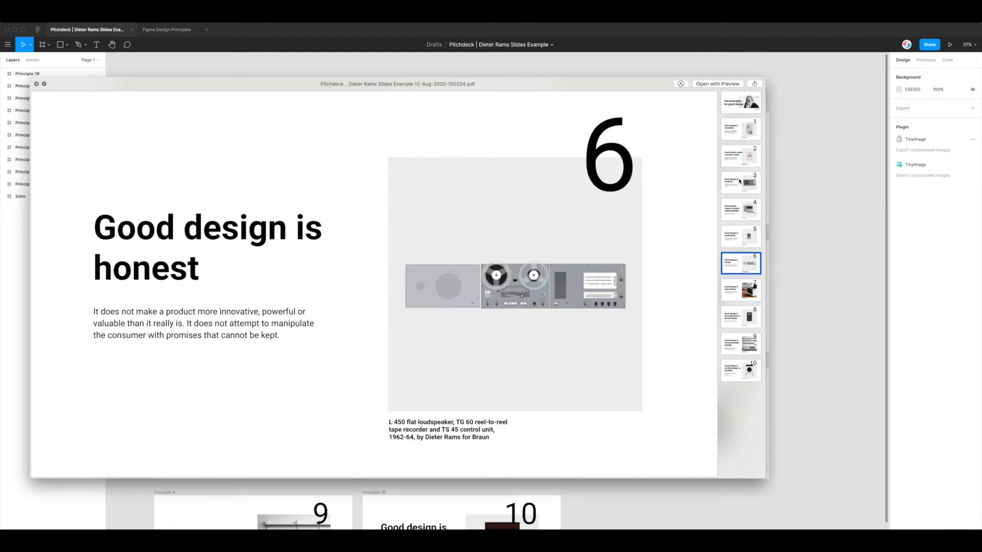
{"action": "key", "text": "Down"}
{"action": "key", "text": "Down"}
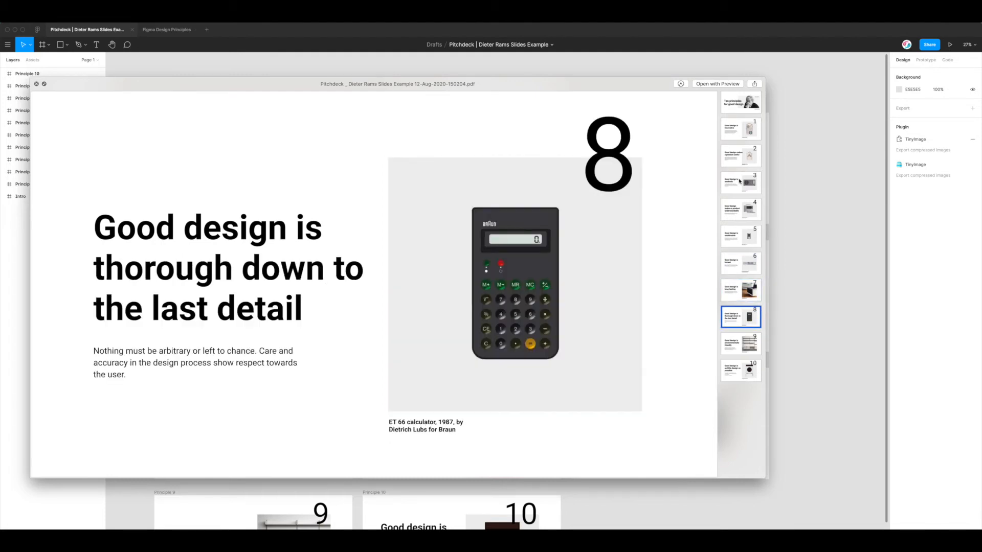
{"action": "key", "text": "Down"}
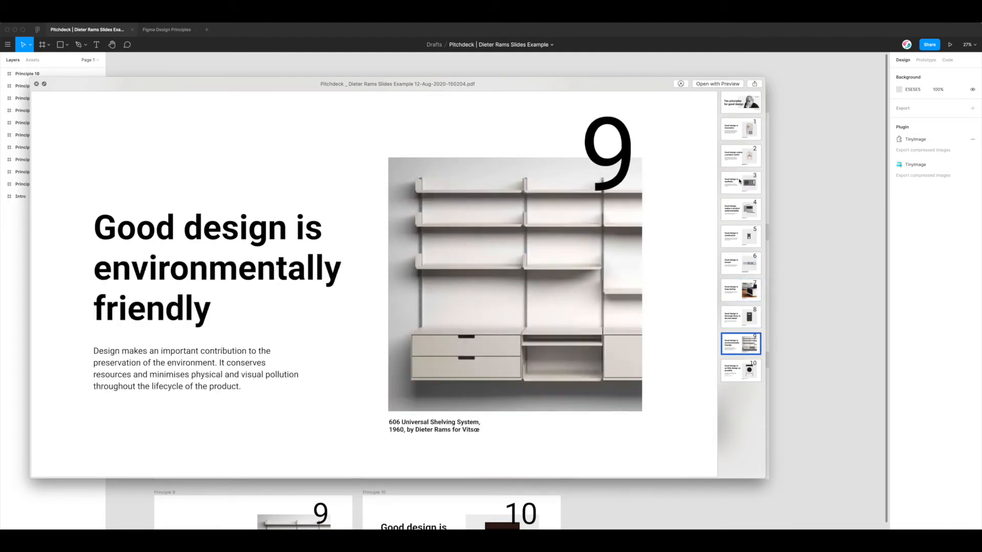
{"action": "key", "text": "Down"}
{"action": "key", "text": "Up"}
{"action": "key", "text": "Up"}
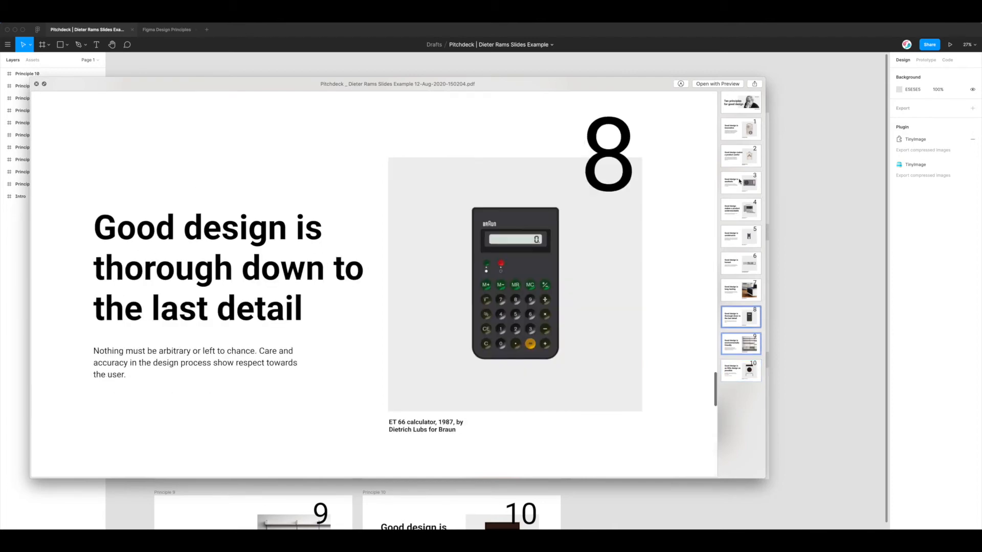
{"action": "key", "text": "Up"}
{"action": "key", "text": "Up"}
{"action": "key", "text": "Up"}
{"action": "key", "text": "Up"}
{"action": "key", "text": "Up"}
{"action": "key", "text": "Up"}
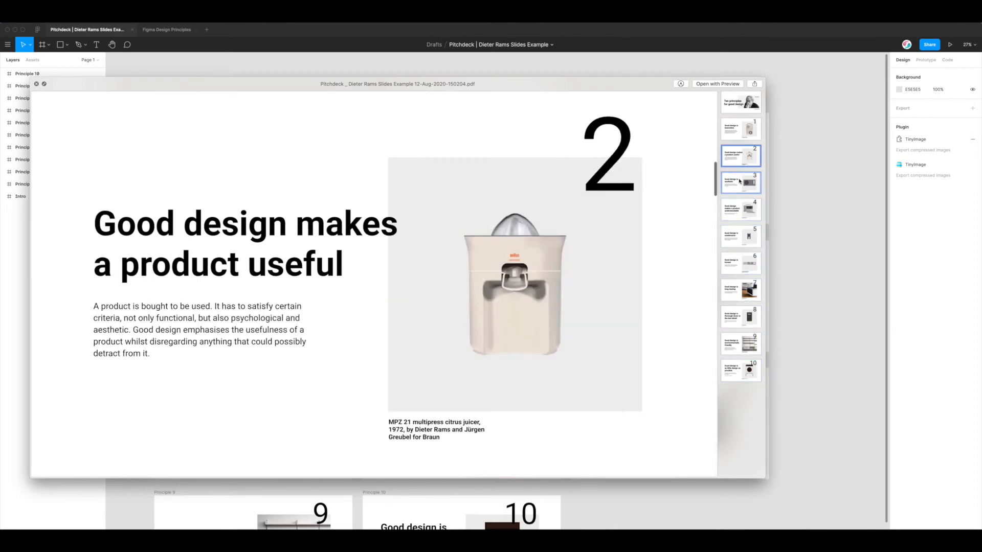
{"action": "key", "text": "Up"}
{"action": "key", "text": "Up"}
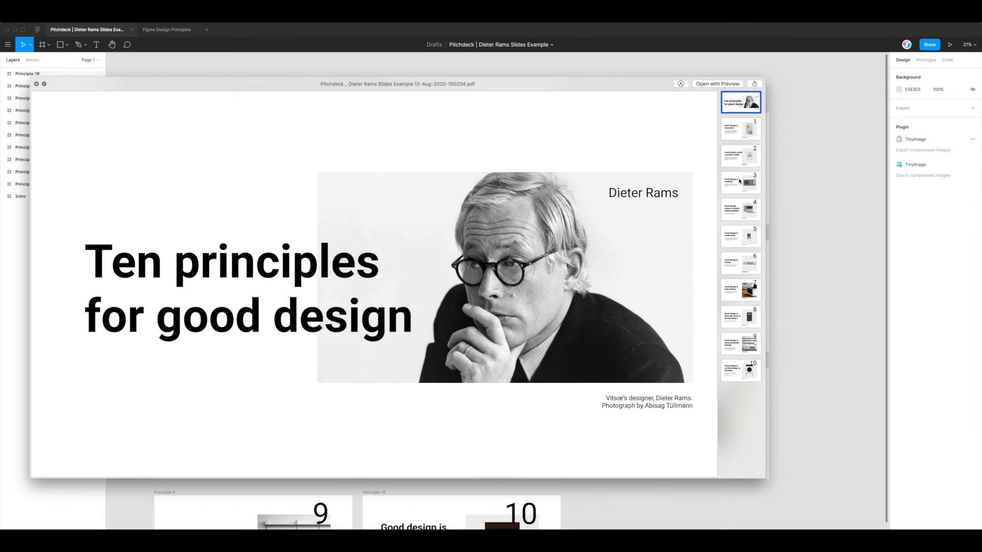
Close the PDF preview and move the Finder Desktop window aside
{"action": "left_click_drag", "start_coordinate": [519, 80], "coordinate": [533, 83]}
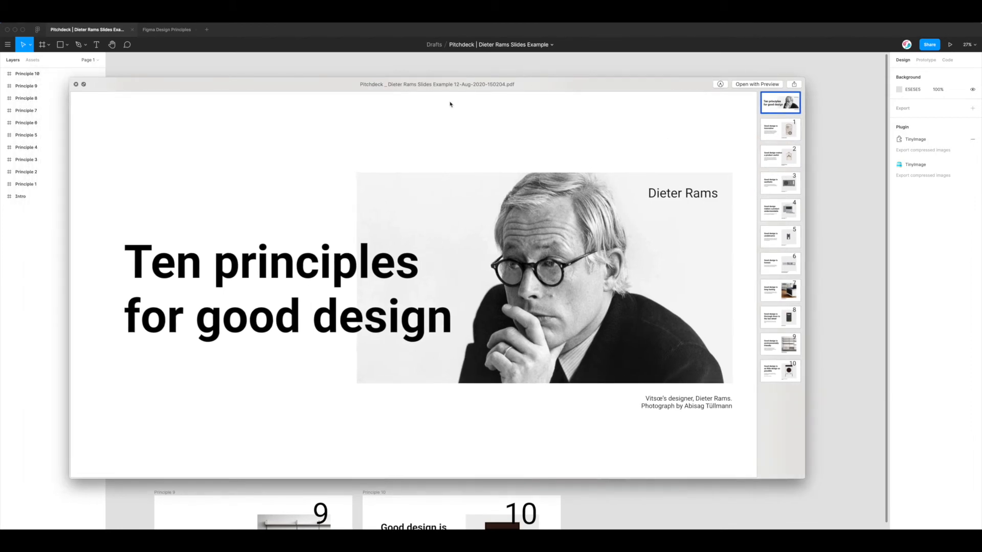
{"action": "left_click_drag", "start_coordinate": [452, 86], "coordinate": [472, 94]}
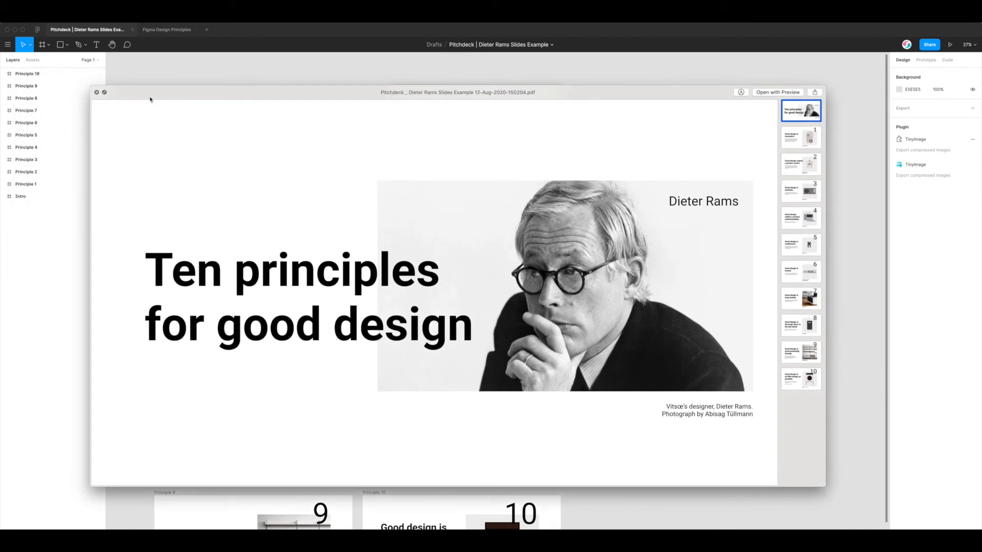
{"action": "left_click", "coordinate": [97, 94]}
{"action": "left_click_drag", "start_coordinate": [344, 240], "coordinate": [407, 250]}
Close Finder, relaunch TinyImage Compressor and set quality to Good Quality 66
{"action": "left_click", "coordinate": [407, 247]}
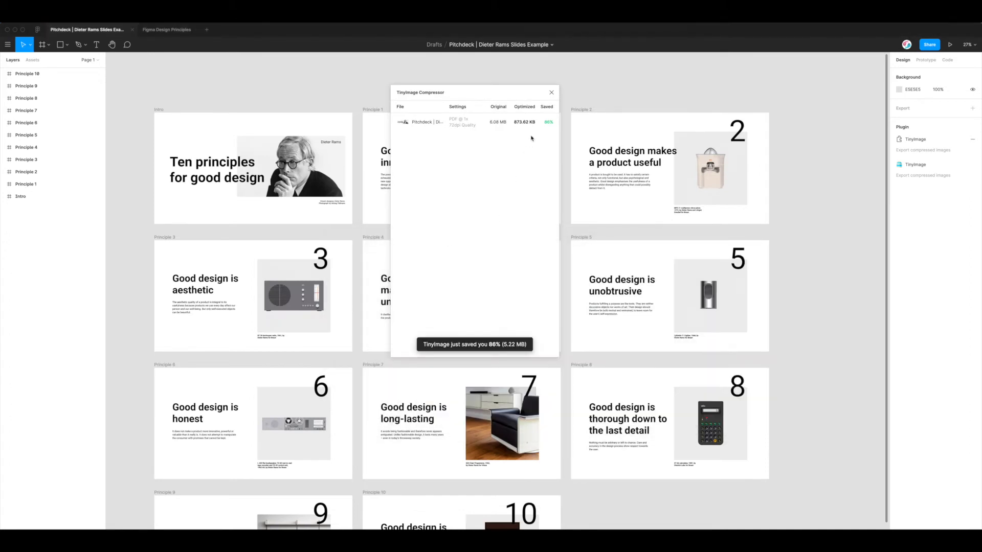
{"action": "left_click_drag", "start_coordinate": [529, 95], "coordinate": [512, 99]}
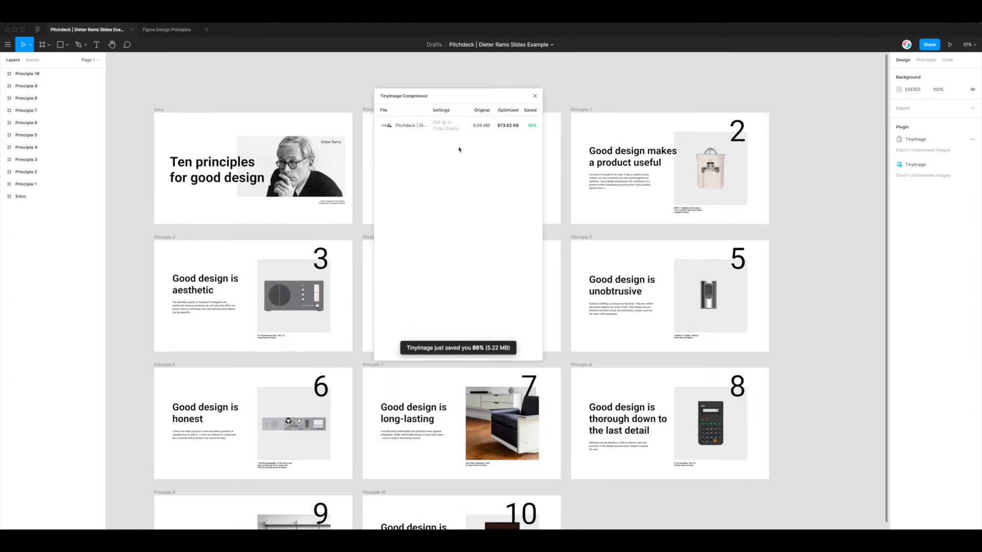
{"action": "left_click", "coordinate": [908, 166]}
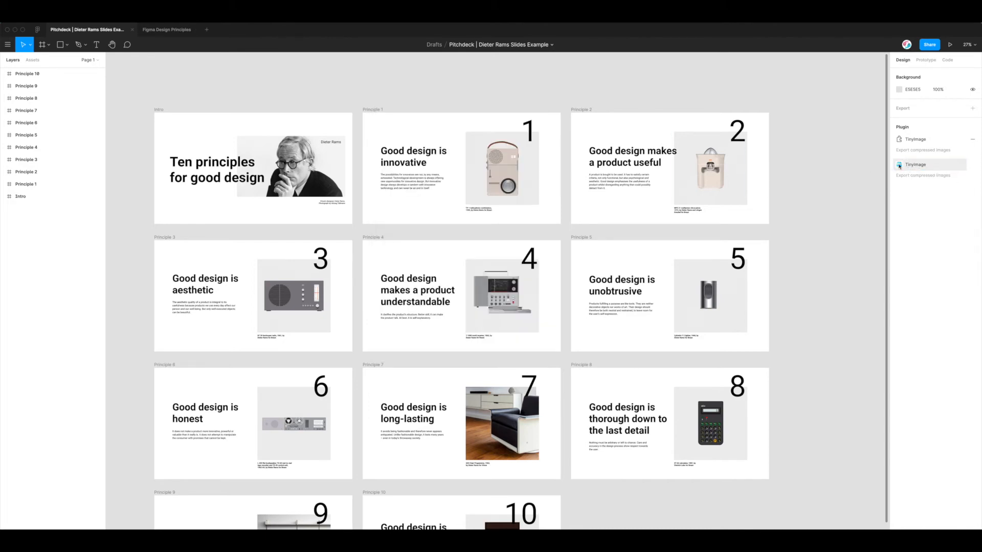
{"action": "left_click_drag", "start_coordinate": [427, 96], "coordinate": [425, 95]}
{"action": "left_click_drag", "start_coordinate": [447, 126], "coordinate": [455, 125]}
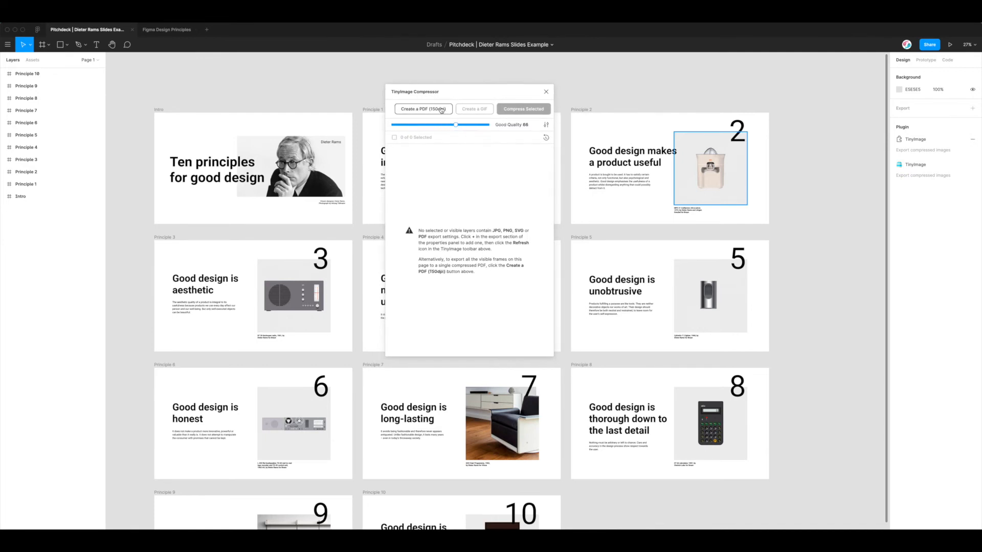
Start Create a PDF, deselect all frames, then check Intro and Principle 8
{"action": "left_click", "coordinate": [428, 111]}
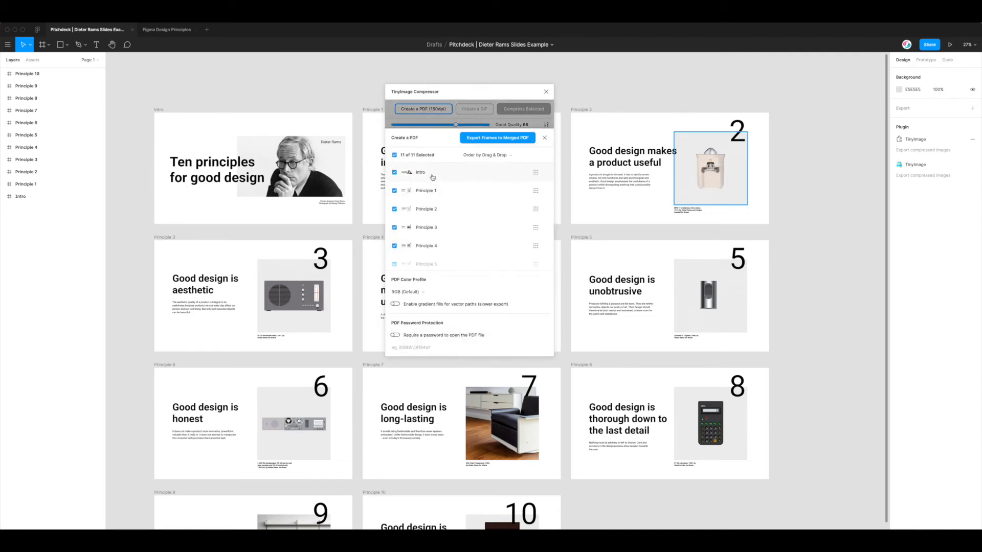
{"action": "scroll", "coordinate": [432, 177], "scroll_direction": "down", "scroll_amount": 5}
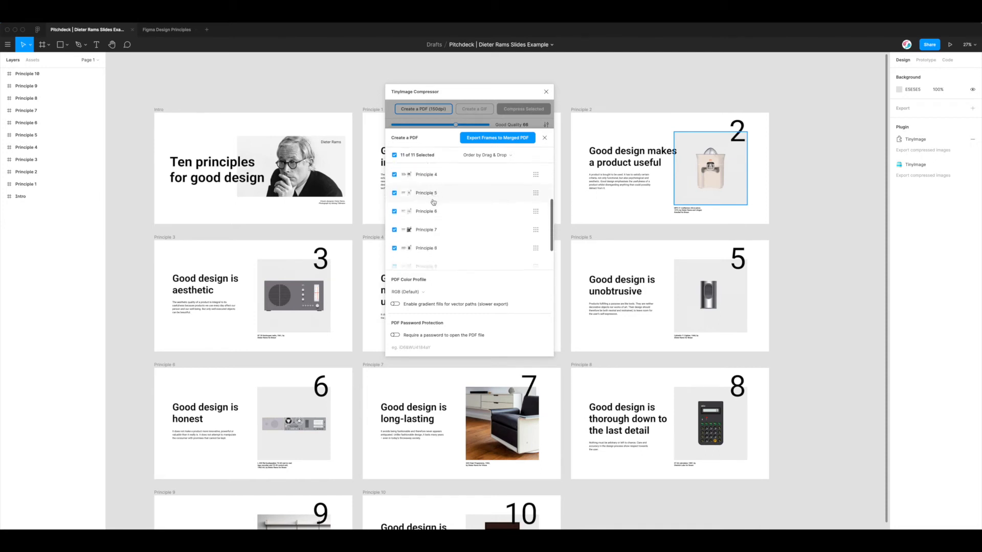
{"action": "scroll", "coordinate": [432, 197], "scroll_direction": "up", "scroll_amount": 5}
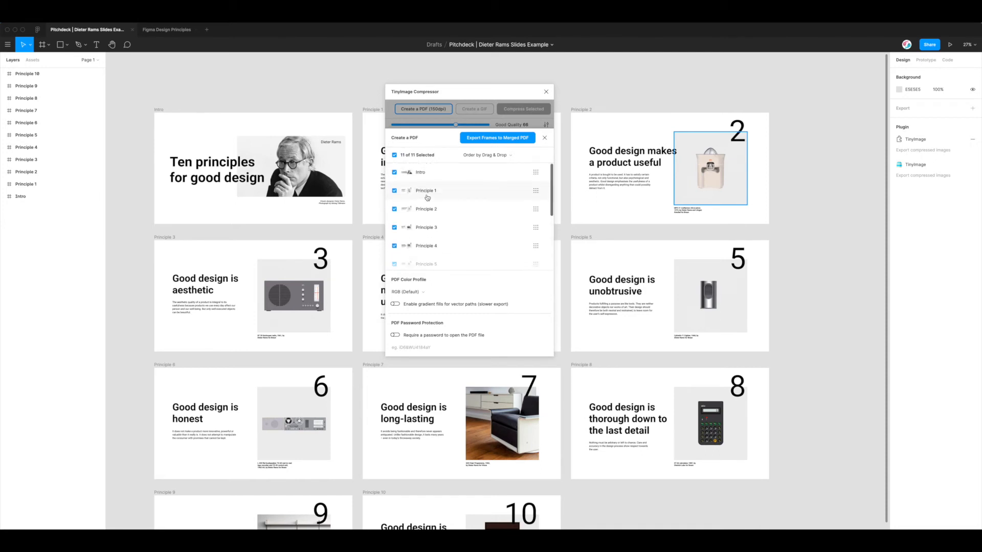
{"action": "left_click", "coordinate": [411, 157]}
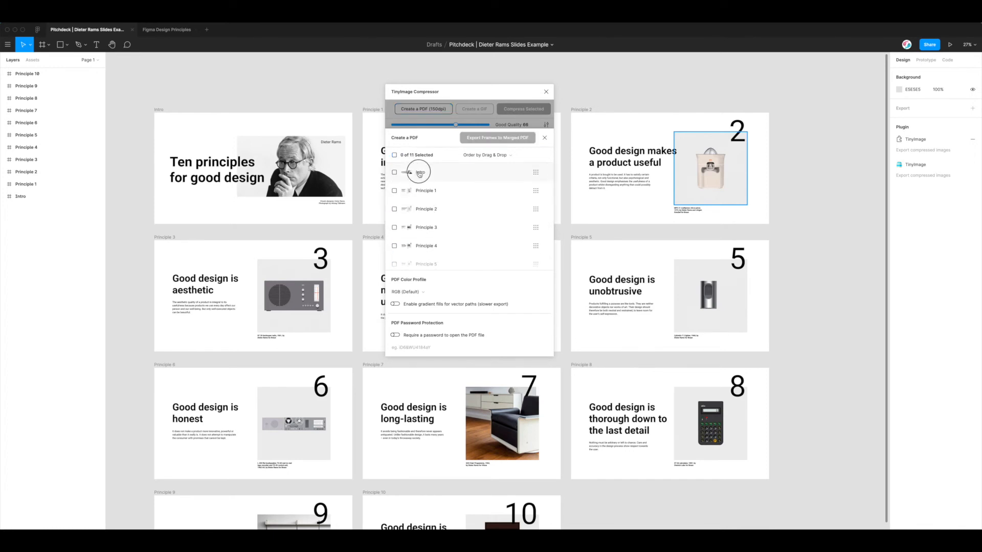
{"action": "left_click", "coordinate": [421, 177]}
{"action": "scroll", "coordinate": [443, 229], "scroll_direction": "down", "scroll_amount": 5}
{"action": "scroll", "coordinate": [443, 229], "scroll_direction": "up", "scroll_amount": 1}
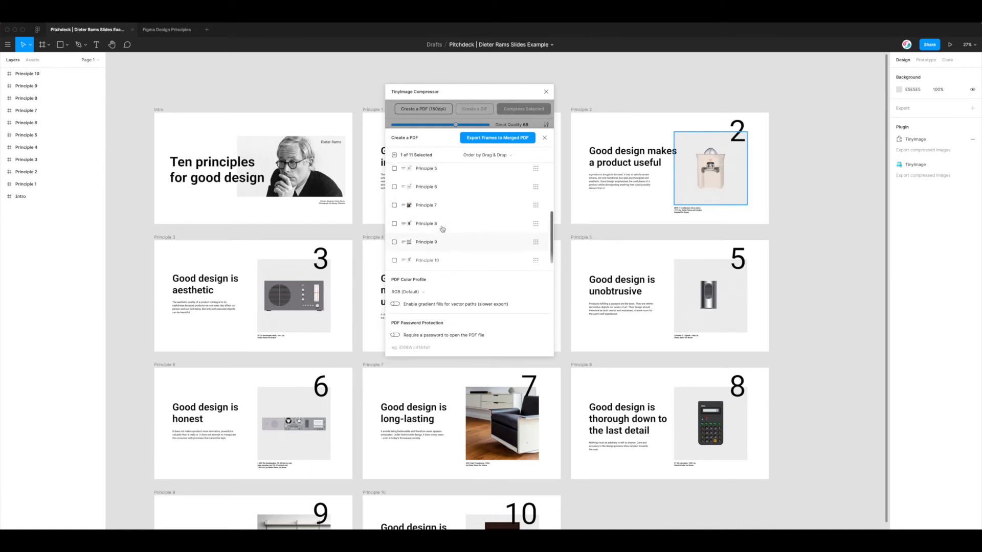
{"action": "left_click", "coordinate": [425, 230]}
Drag Principle 10 ahead of Principle 8 in the PDF page order
{"action": "scroll", "coordinate": [426, 235], "scroll_direction": "down", "scroll_amount": 1}
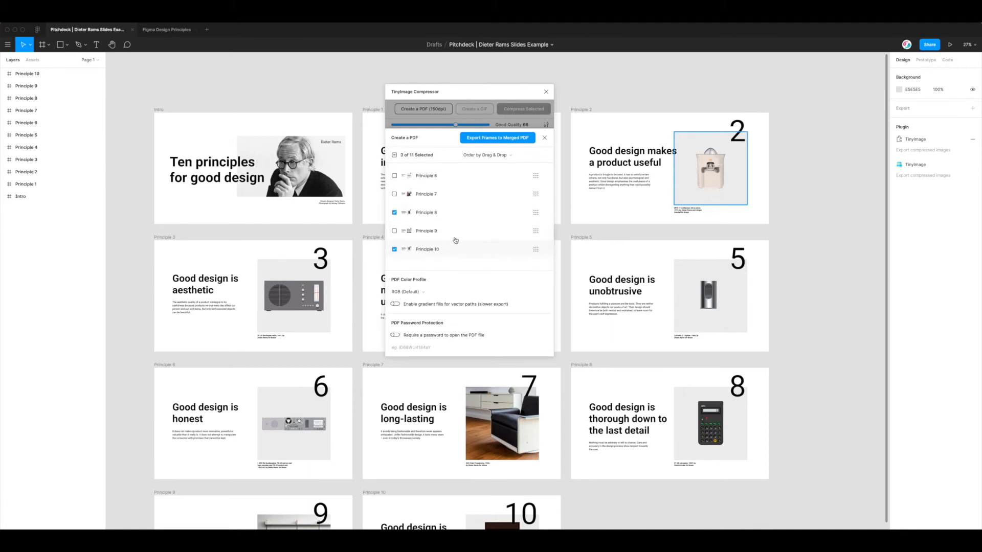
{"action": "scroll", "coordinate": [469, 197], "scroll_direction": "up", "scroll_amount": 5}
{"action": "scroll", "coordinate": [468, 197], "scroll_direction": "down", "scroll_amount": 5}
{"action": "left_click_drag", "start_coordinate": [536, 249], "coordinate": [536, 211]}
{"action": "scroll", "coordinate": [514, 208], "scroll_direction": "up", "scroll_amount": 3}
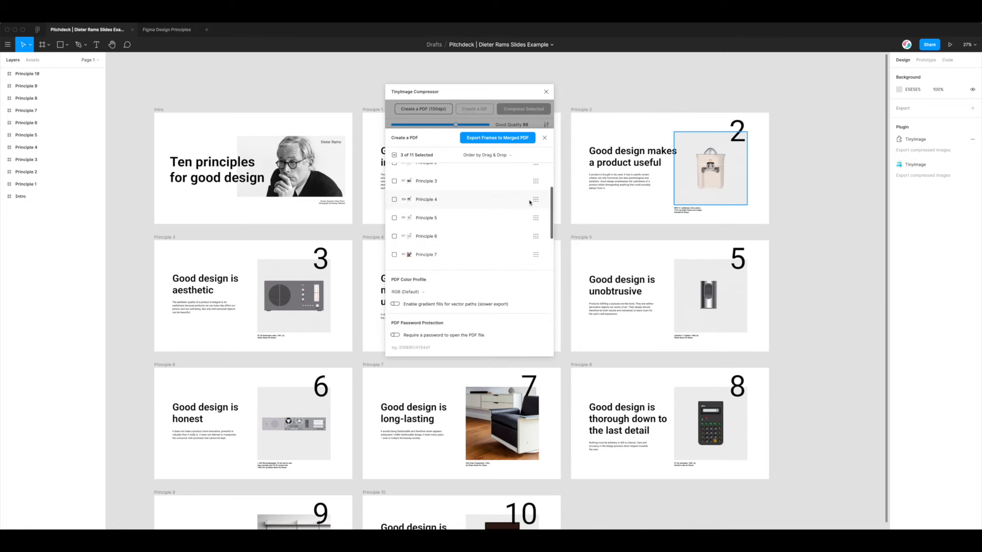
Check Principle 4 and drag it to the end of the PDF order, after Principle 8
{"action": "left_click", "coordinate": [415, 200]}
{"action": "left_click_drag", "start_coordinate": [536, 199], "coordinate": [533, 246]}
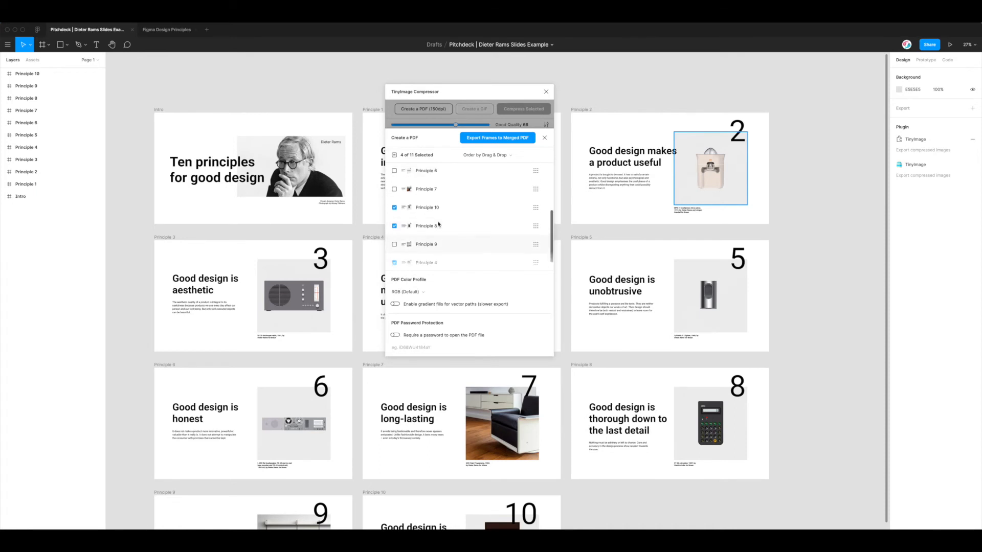
{"action": "scroll", "coordinate": [432, 224], "scroll_direction": "down", "scroll_amount": 1}
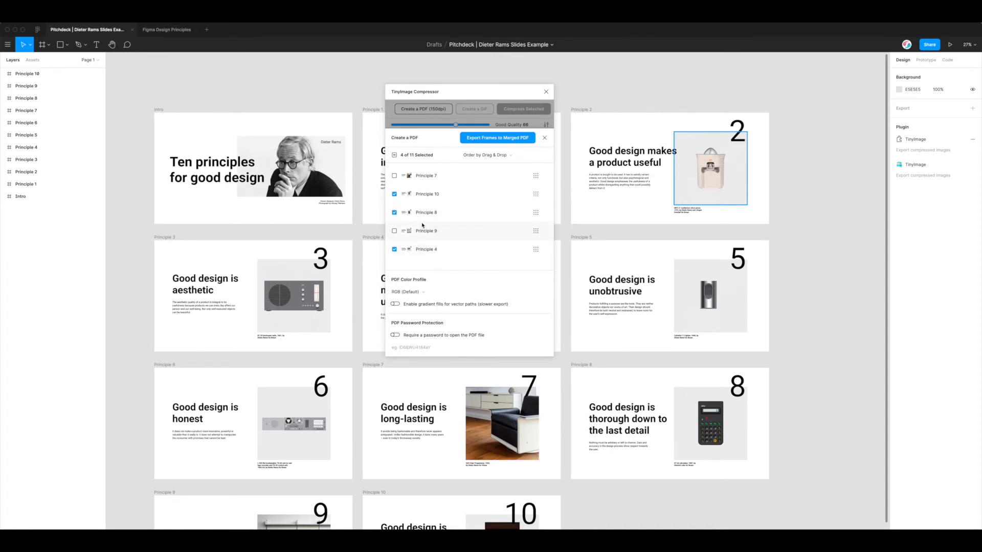
{"action": "scroll", "coordinate": [424, 214], "scroll_direction": "up", "scroll_amount": 2}
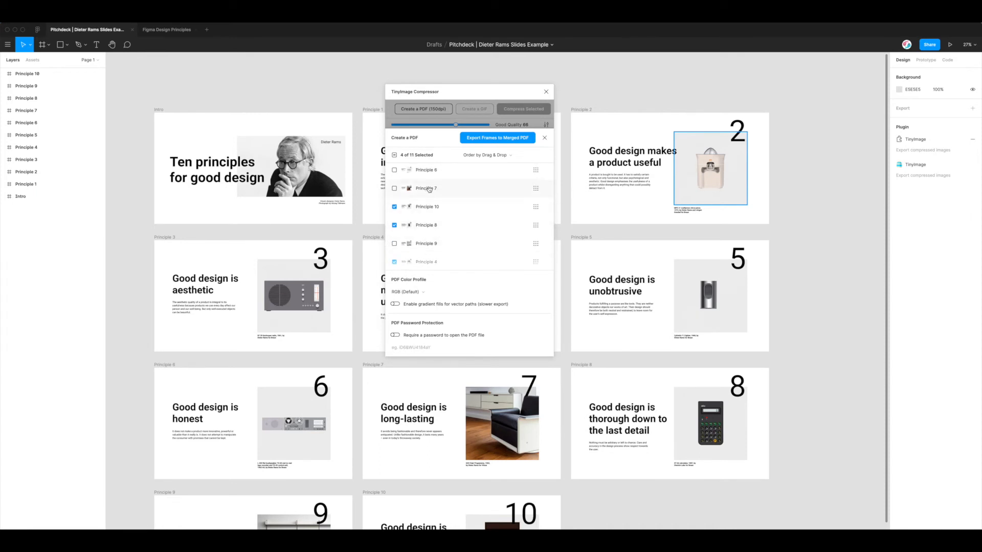
{"action": "scroll", "coordinate": [428, 200], "scroll_direction": "up", "scroll_amount": 3}
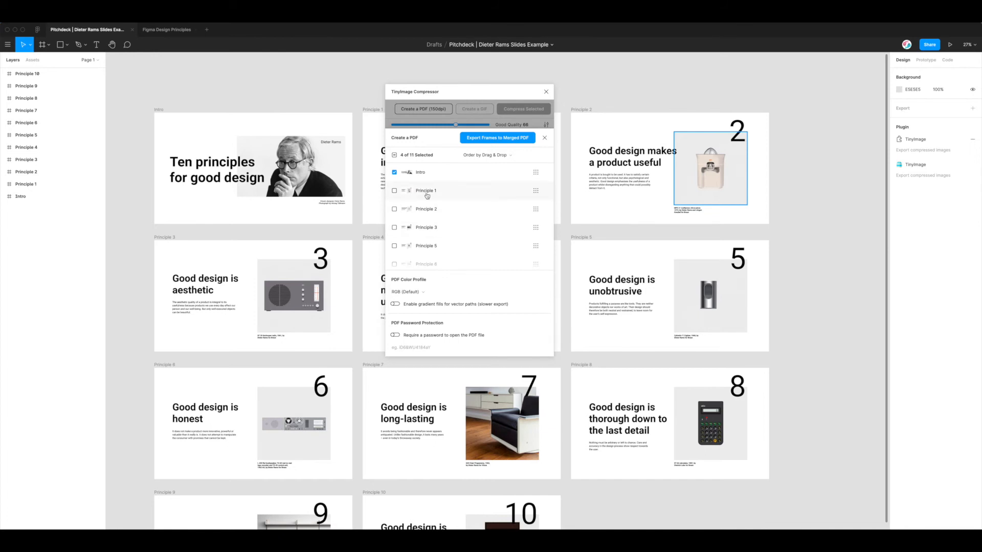
{"action": "scroll", "coordinate": [421, 236], "scroll_direction": "down", "scroll_amount": 4}
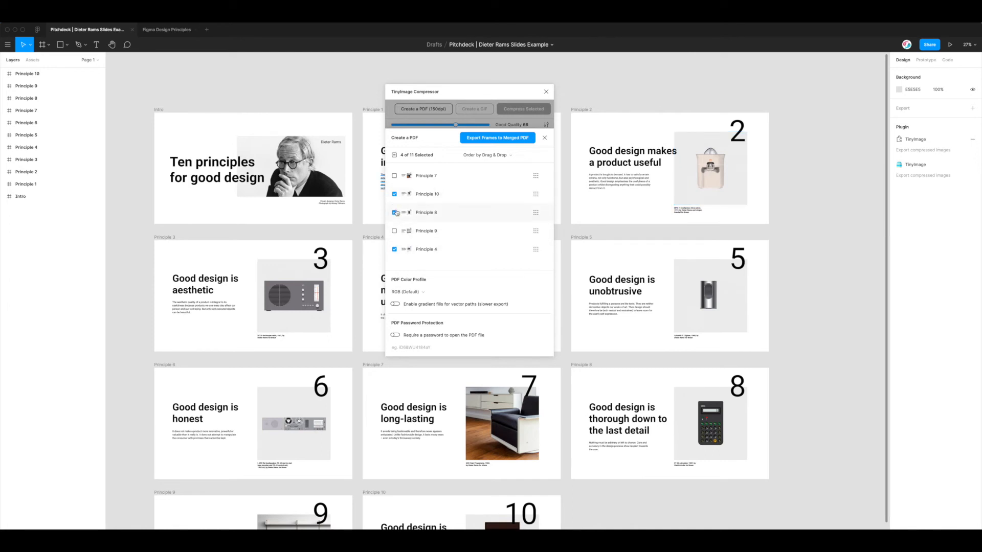
{"action": "scroll", "coordinate": [404, 198], "scroll_direction": "up", "scroll_amount": 5}
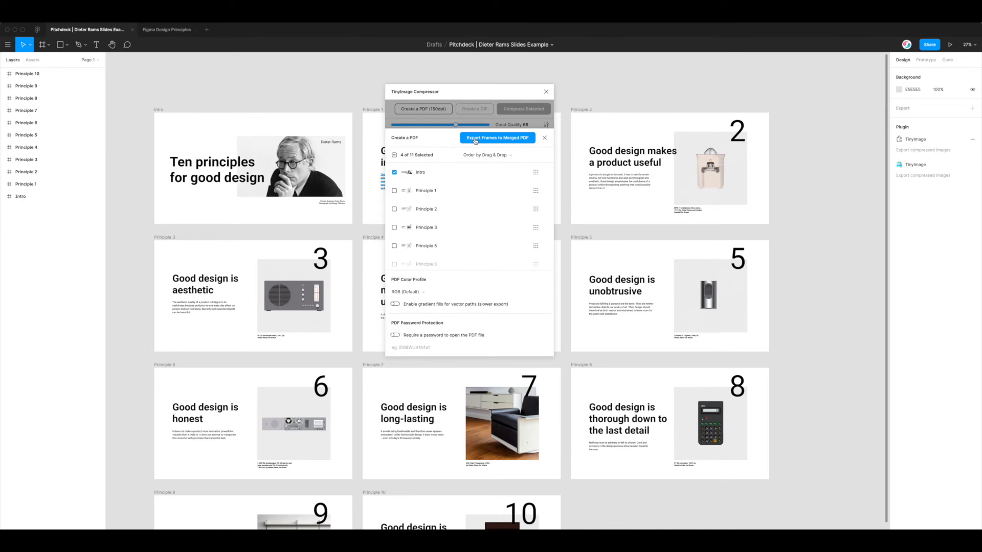
Export the four checked frames as one merged PDF and save it to the Desktop
{"action": "left_click", "coordinate": [498, 140]}
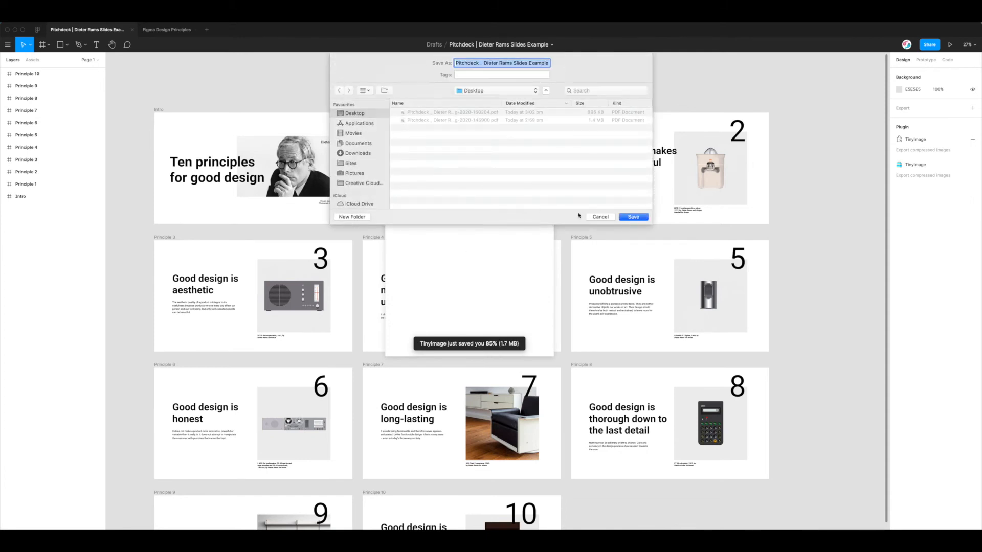
{"action": "left_click", "coordinate": [633, 217]}
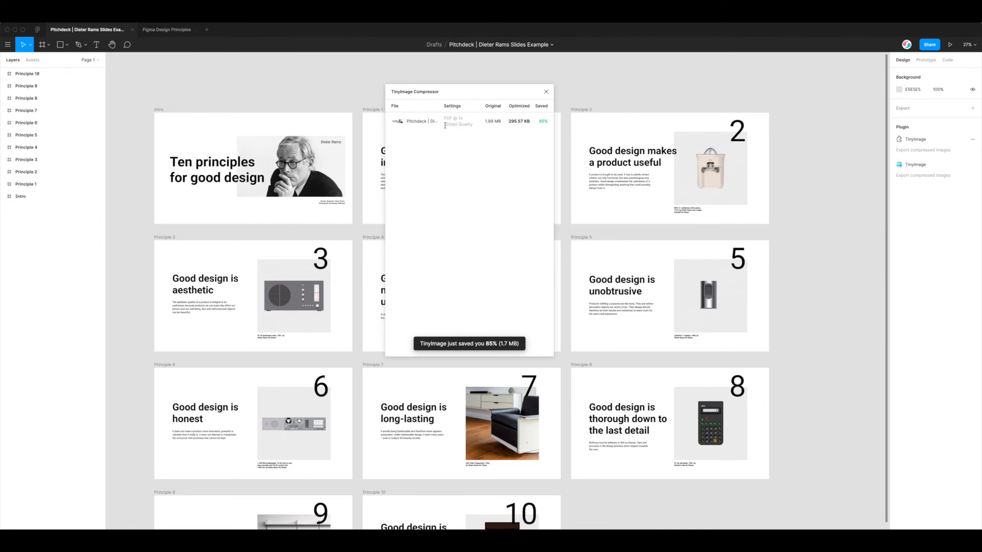
Highlight the 150dpi and 1.7 MB figures in TinyImage, then bring up the Desktop folder in Finder
{"action": "left_click_drag", "start_coordinate": [444, 124], "coordinate": [458, 126]}
{"action": "left_click", "coordinate": [514, 121]}
{"action": "double_click", "coordinate": [501, 344]}
{"action": "left_click", "coordinate": [506, 342]}
{"action": "left_click", "coordinate": [285, 540]}
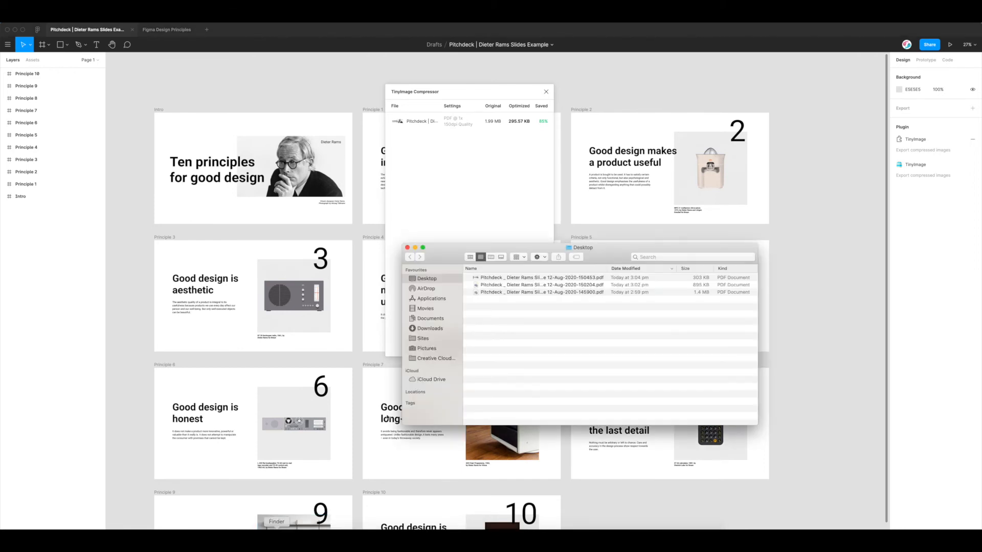
Preview the newest 303 KB merged PDF and check its Intro, 10, 8 and 4 pages
{"action": "left_click", "coordinate": [550, 278]}
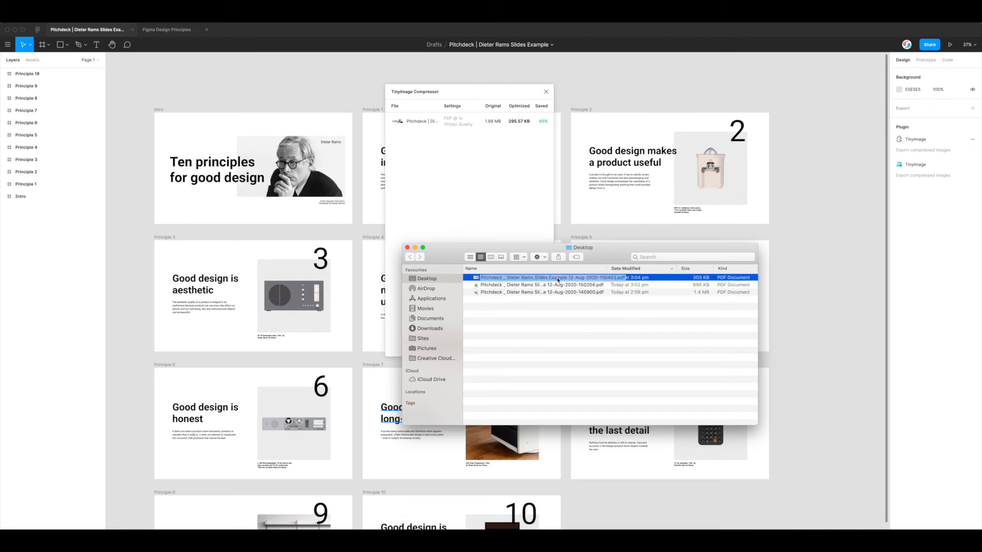
{"action": "key", "text": "space"}
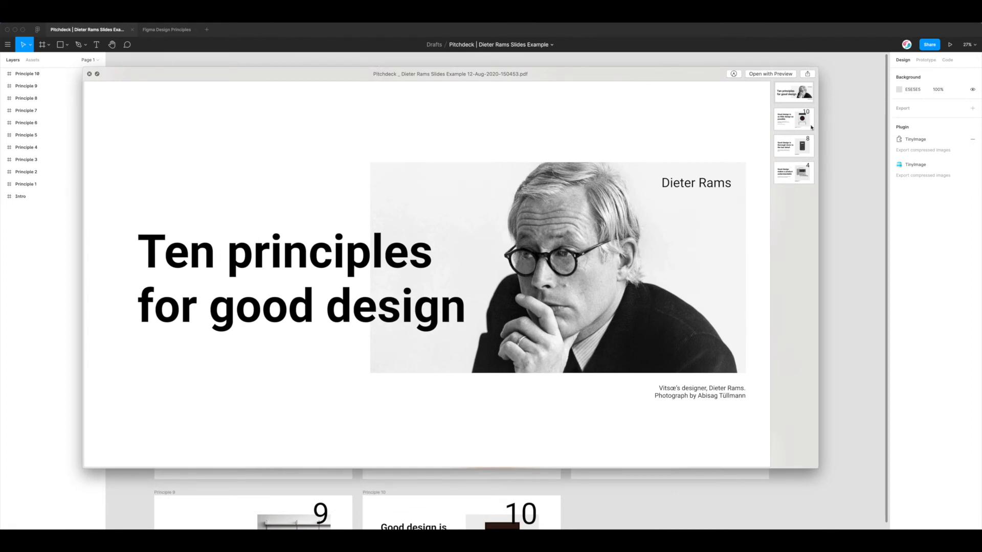
{"action": "scroll", "coordinate": [792, 142], "scroll_direction": "down", "scroll_amount": 3}
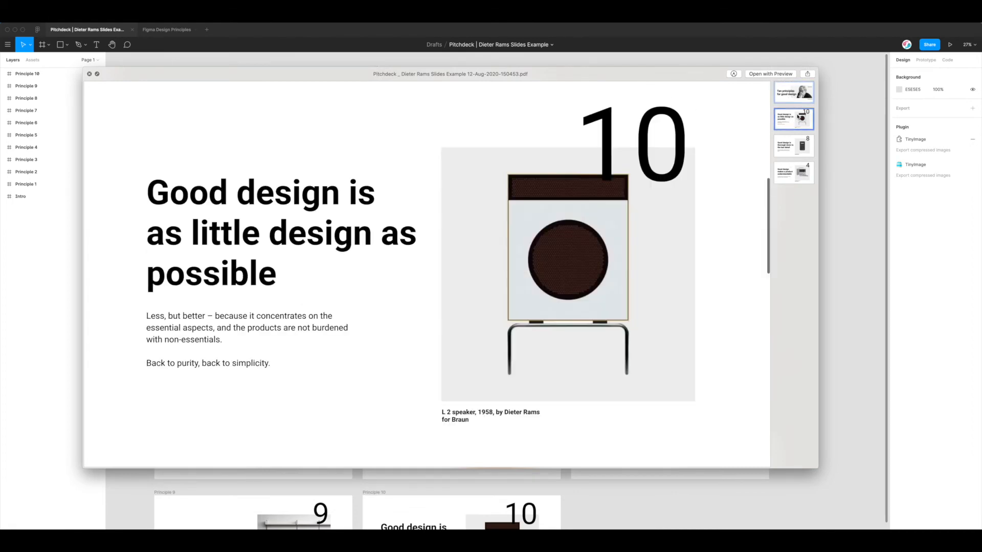
{"action": "left_click", "coordinate": [782, 153]}
{"action": "left_click", "coordinate": [787, 171]}
{"action": "left_click", "coordinate": [789, 144]}
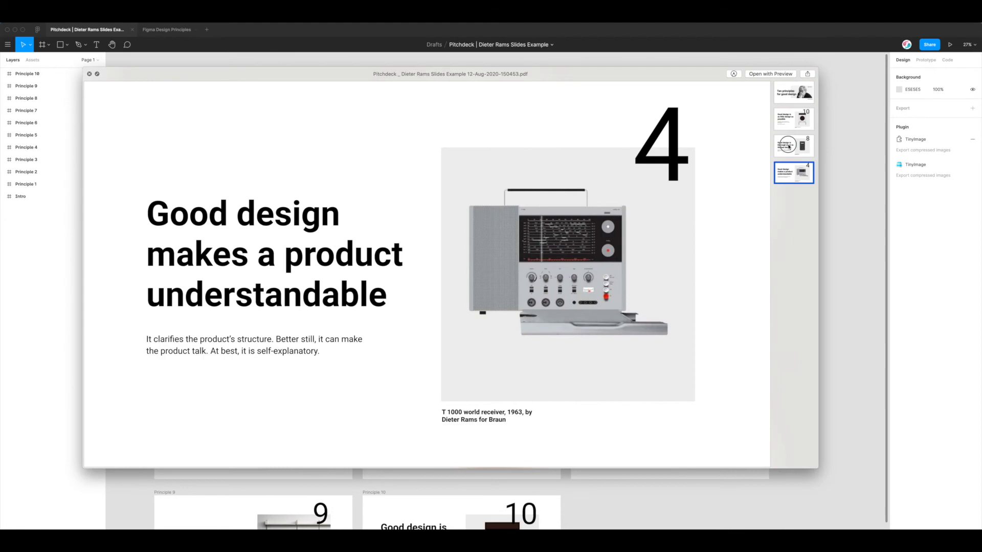
{"action": "left_click", "coordinate": [790, 123]}
{"action": "left_click", "coordinate": [788, 100]}
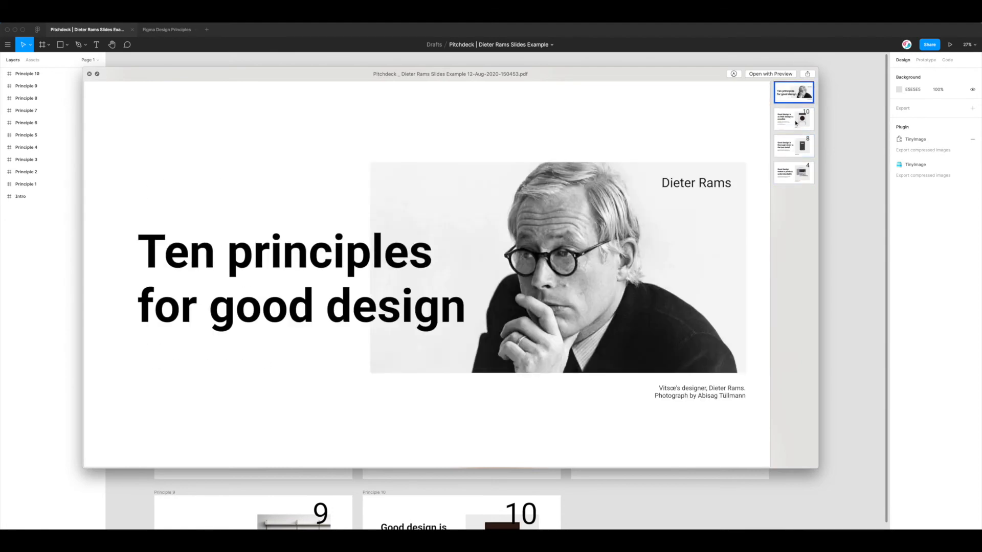
{"action": "left_click", "coordinate": [793, 124]}
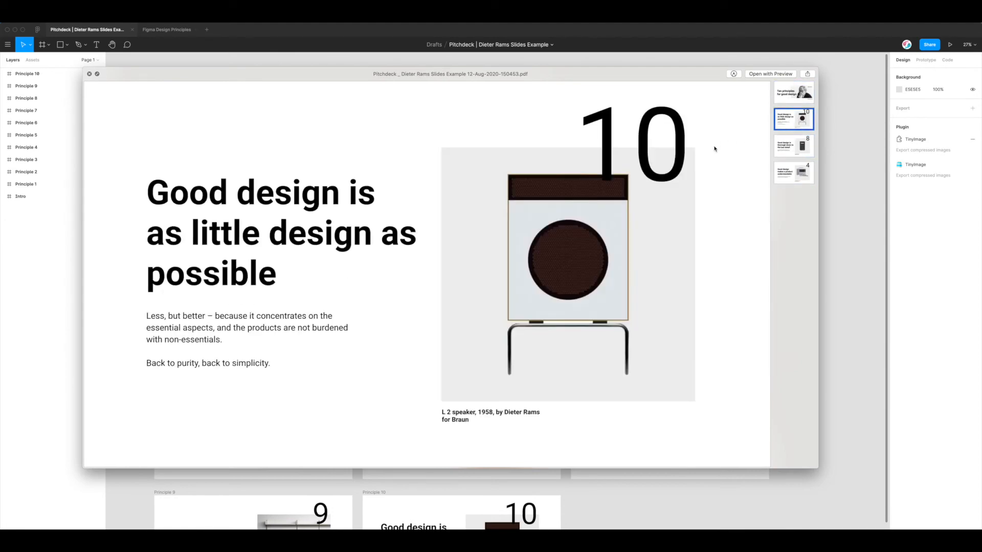
Step through pages 10, 8 and 4 of the merged PDF once more
{"action": "left_click_drag", "start_coordinate": [707, 78], "coordinate": [708, 83]}
{"action": "left_click", "coordinate": [799, 152]}
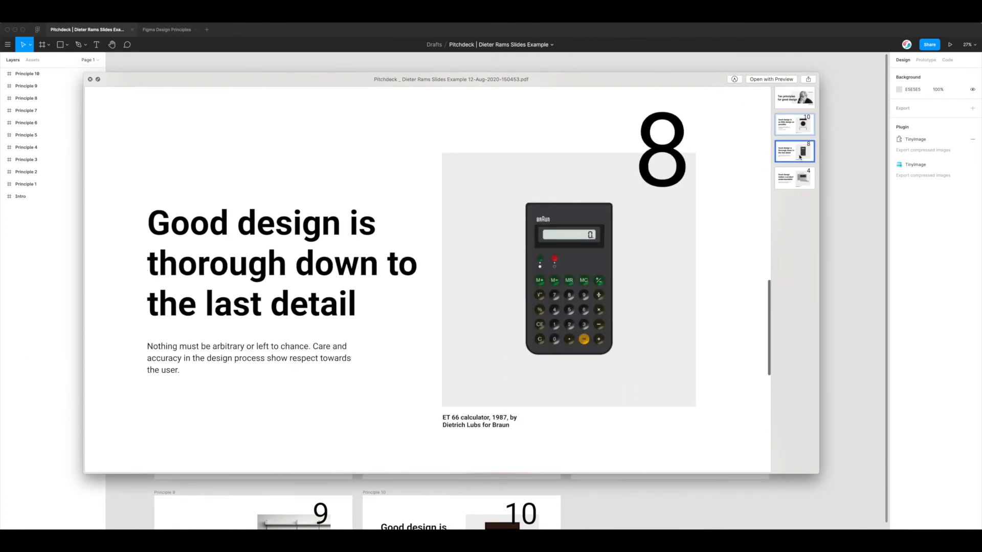
{"action": "left_click", "coordinate": [800, 179]}
{"action": "left_click", "coordinate": [799, 158]}
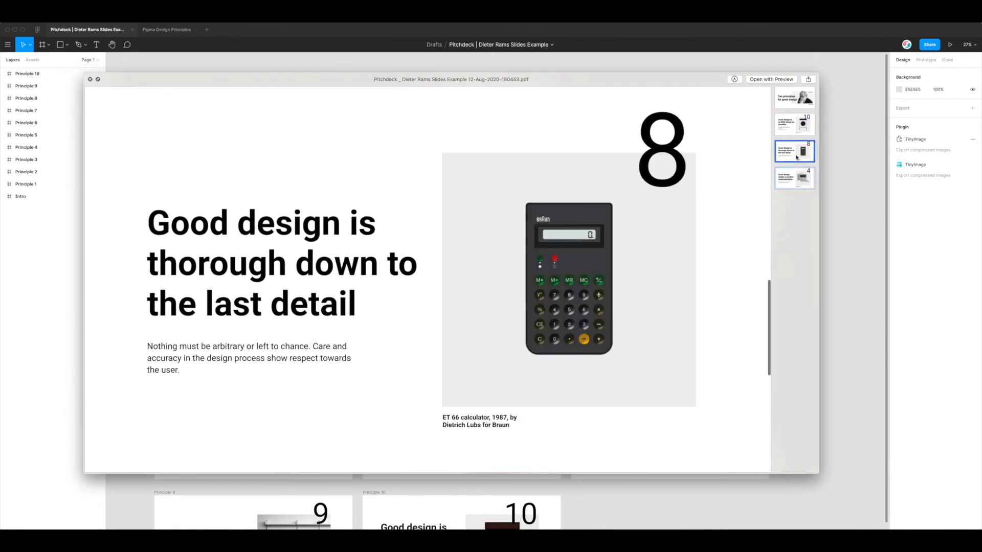
{"action": "left_click", "coordinate": [796, 124]}
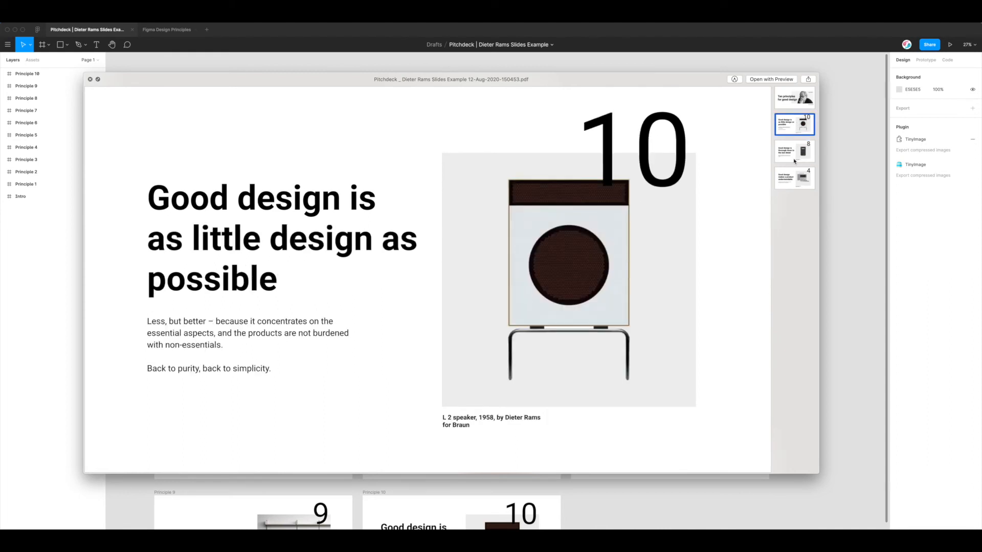
{"action": "left_click", "coordinate": [791, 154]}
{"action": "left_click", "coordinate": [787, 180]}
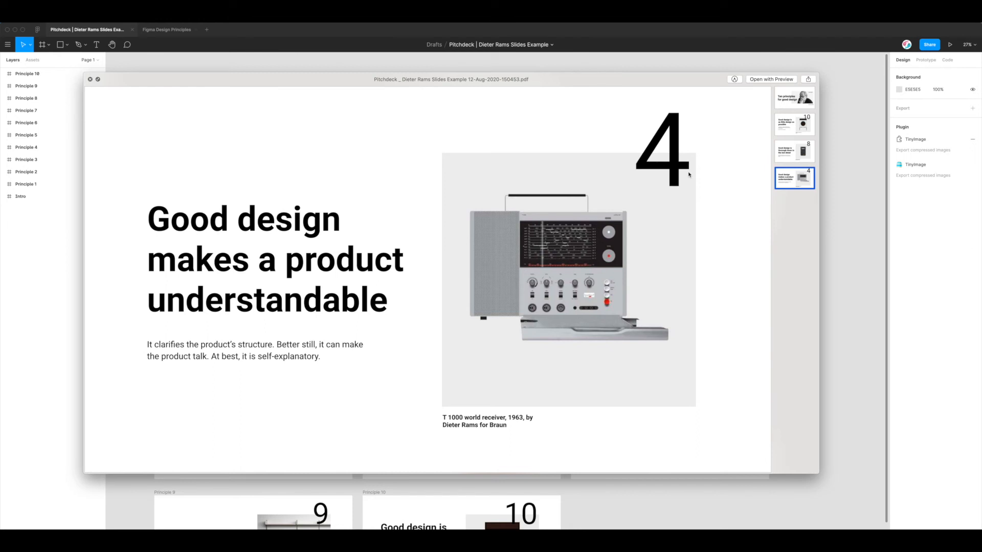
Close the PDF preview and select the three exported PDFs in Finder
{"action": "mouse_move", "coordinate": [706, 86]}
{"action": "left_mouse_down"}
{"action": "mouse_move", "coordinate": [704, 95]}
{"action": "mouse_move", "coordinate": [692, 84]}
{"action": "left_mouse_up"}
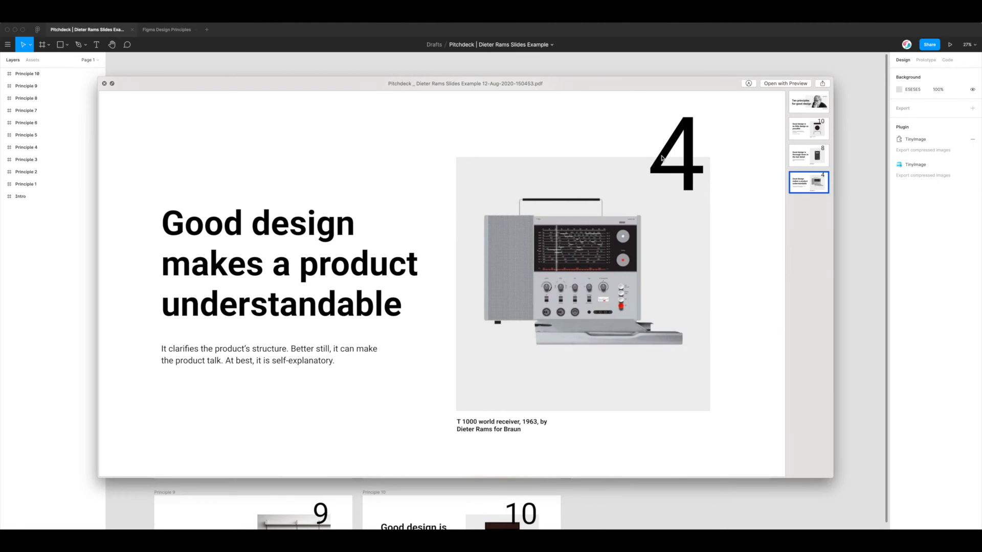
{"action": "left_click_drag", "start_coordinate": [525, 87], "coordinate": [550, 92]}
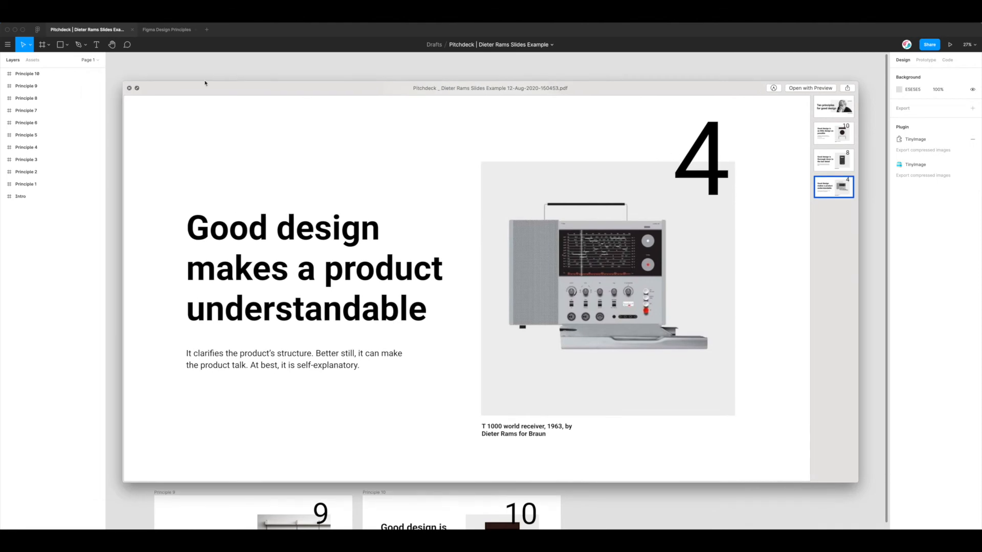
{"action": "left_click", "coordinate": [129, 88]}
{"action": "left_click_drag", "start_coordinate": [531, 250], "coordinate": [443, 206]}
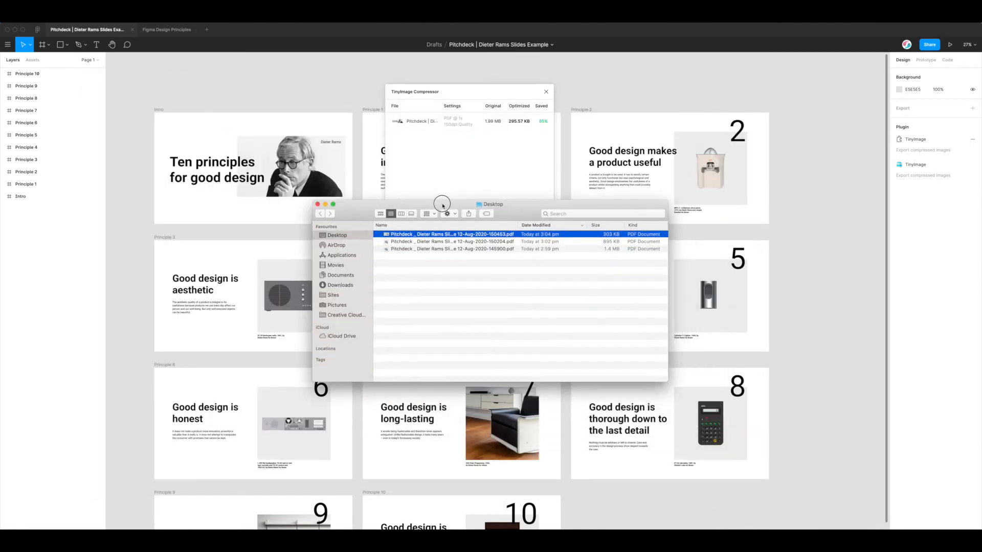
Marquee-select the three exported Pitchdeck PDF files on the Desktop
{"action": "left_click_drag", "start_coordinate": [499, 256], "coordinate": [446, 208]}
{"action": "left_click", "coordinate": [449, 264]}
{"action": "left_click_drag", "start_coordinate": [475, 264], "coordinate": [410, 224]}
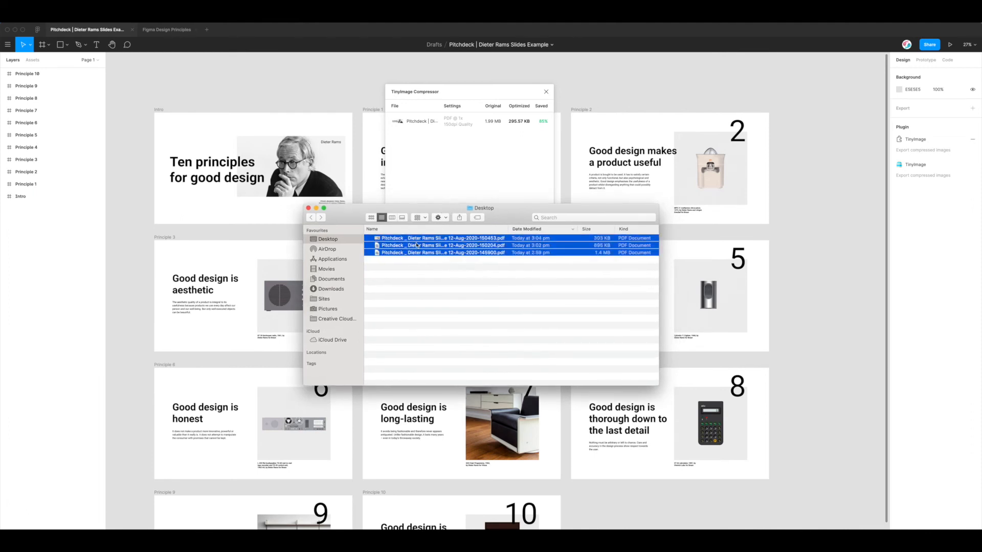
Close Finder and the TinyImage dialog, then switch to the Figma Design Principles file
{"action": "left_click", "coordinate": [308, 209]}
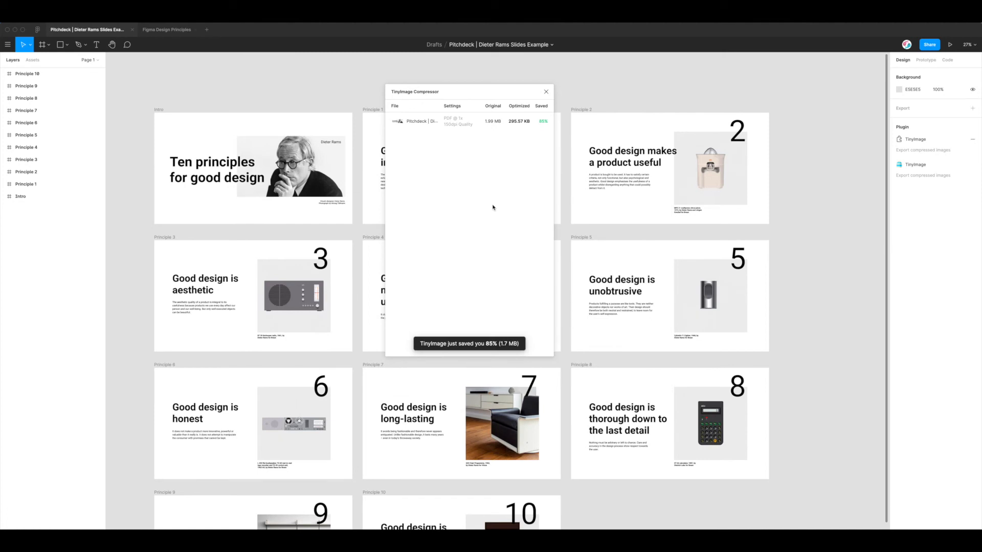
{"action": "left_click", "coordinate": [546, 92]}
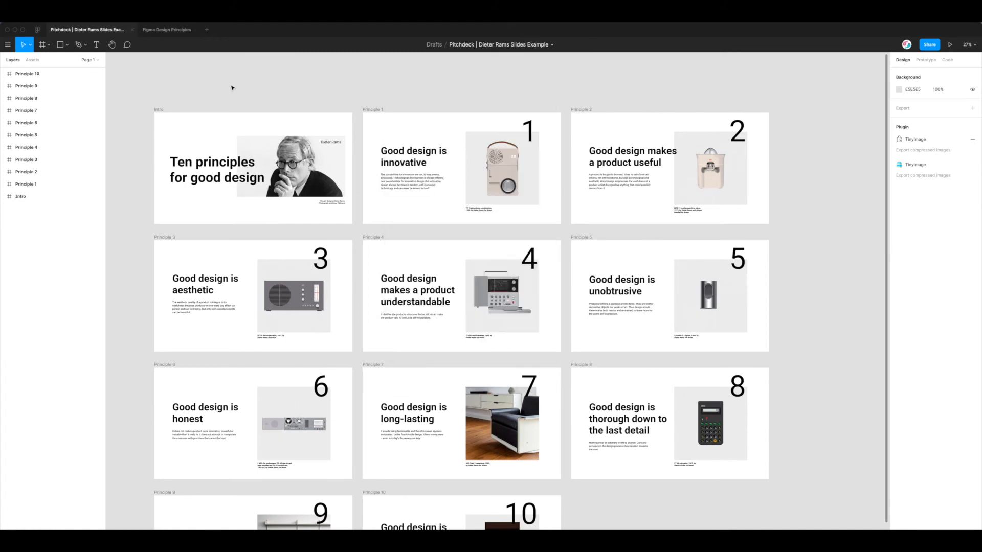
{"action": "left_click", "coordinate": [167, 30]}
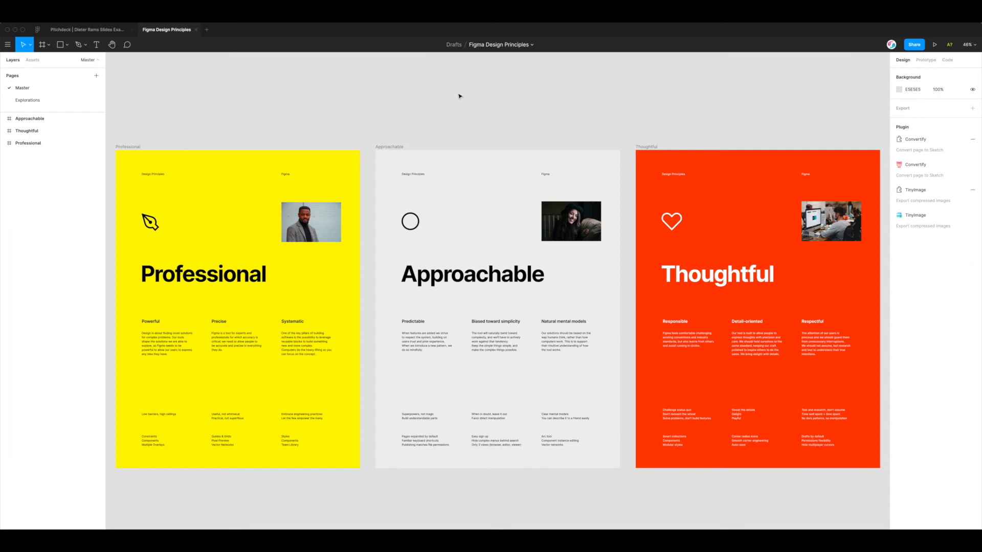
Relaunch TinyImage and tick Professional and Approachable so all three frames are selected
{"action": "left_click", "coordinate": [914, 219]}
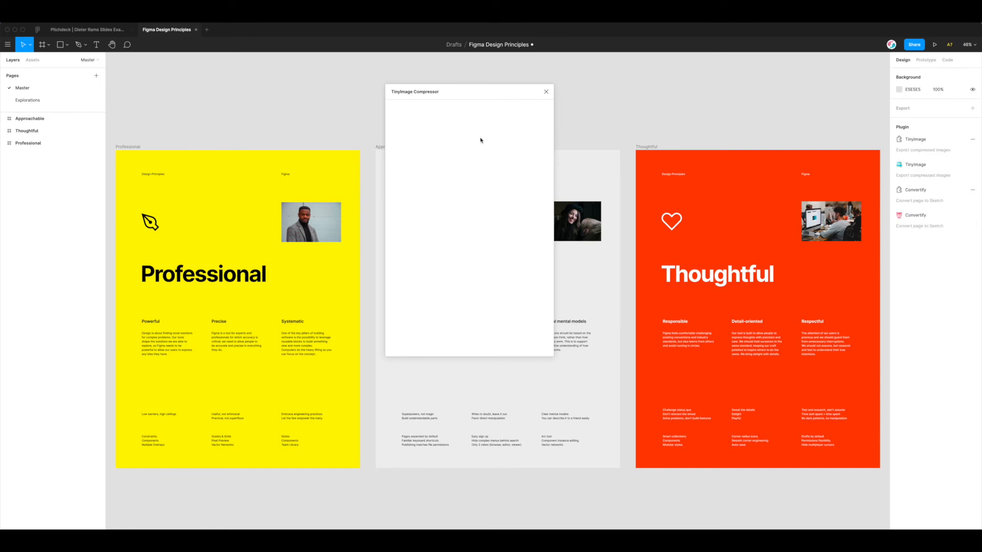
{"action": "left_click_drag", "start_coordinate": [480, 95], "coordinate": [460, 88]}
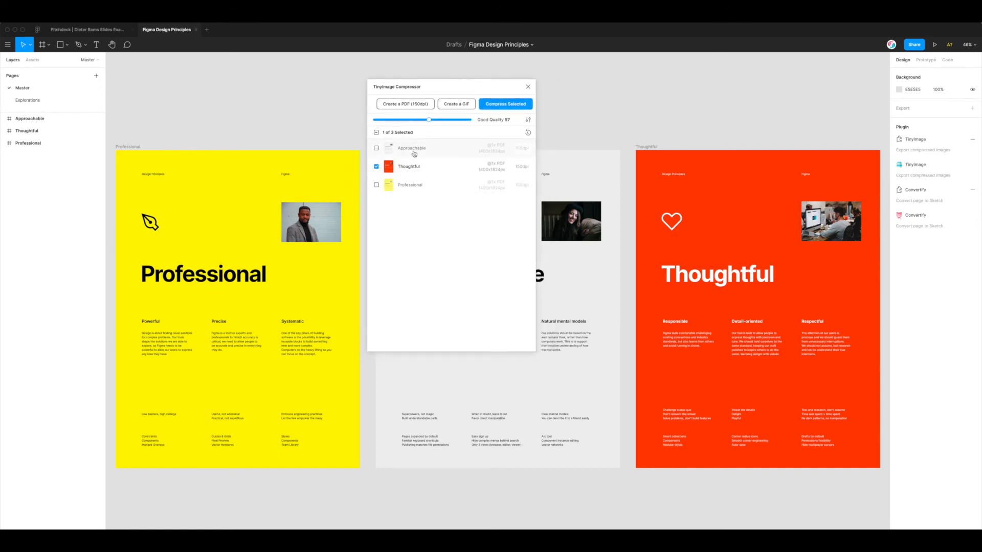
{"action": "left_click", "coordinate": [407, 188]}
{"action": "left_click", "coordinate": [413, 152]}
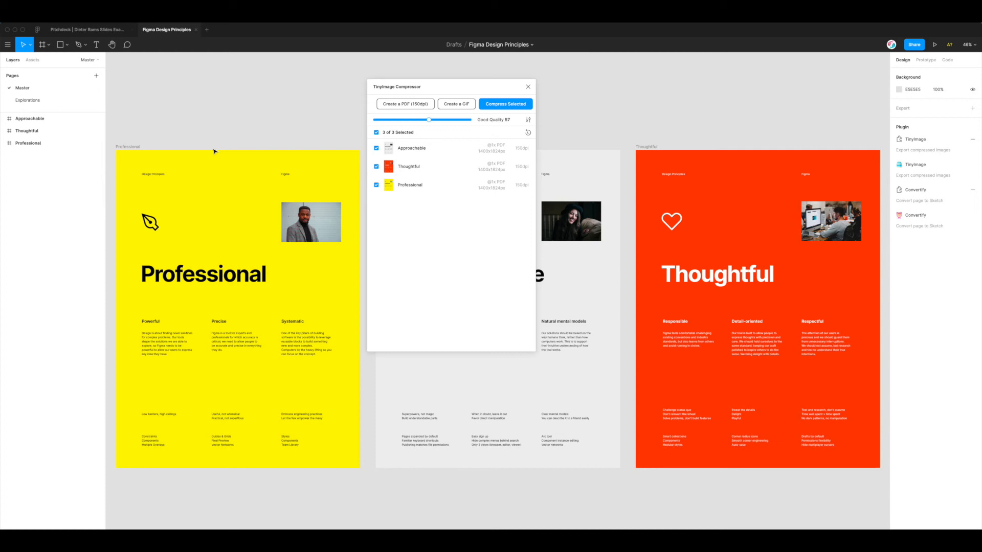
{"action": "left_click", "coordinate": [132, 147]}
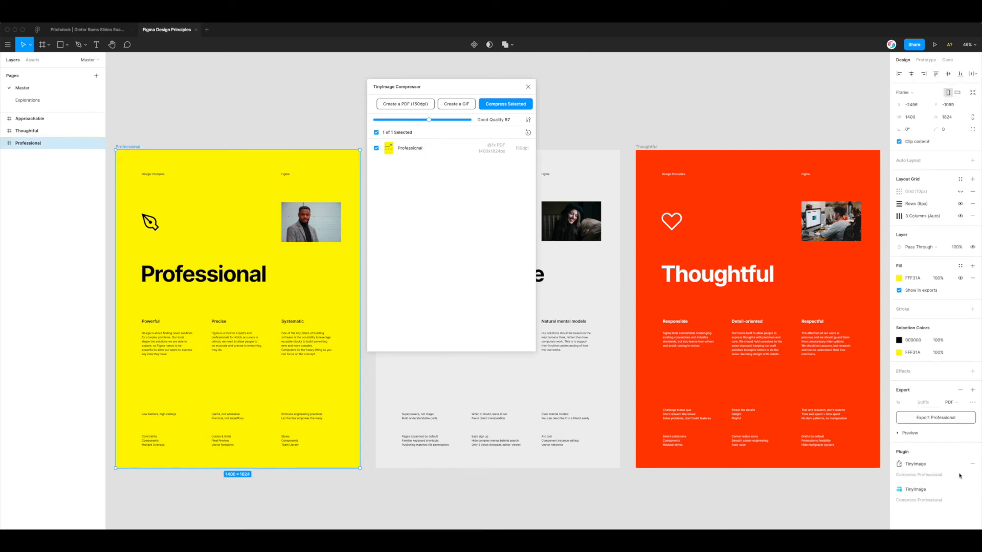
{"action": "left_click", "coordinate": [568, 131]}
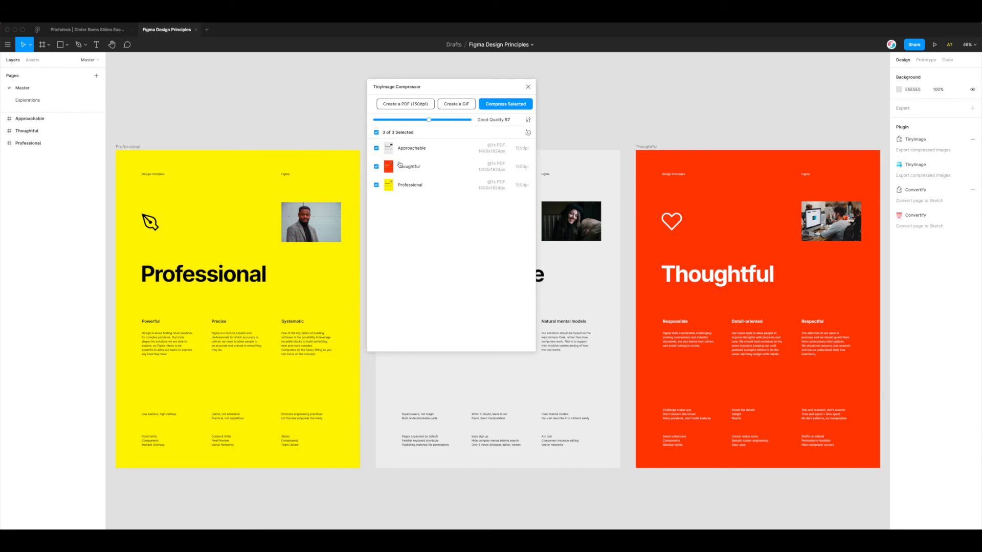
Open Create a PDF and try reordering pages by dragging and by Layer Order (Reversed)
{"action": "left_click", "coordinate": [400, 107]}
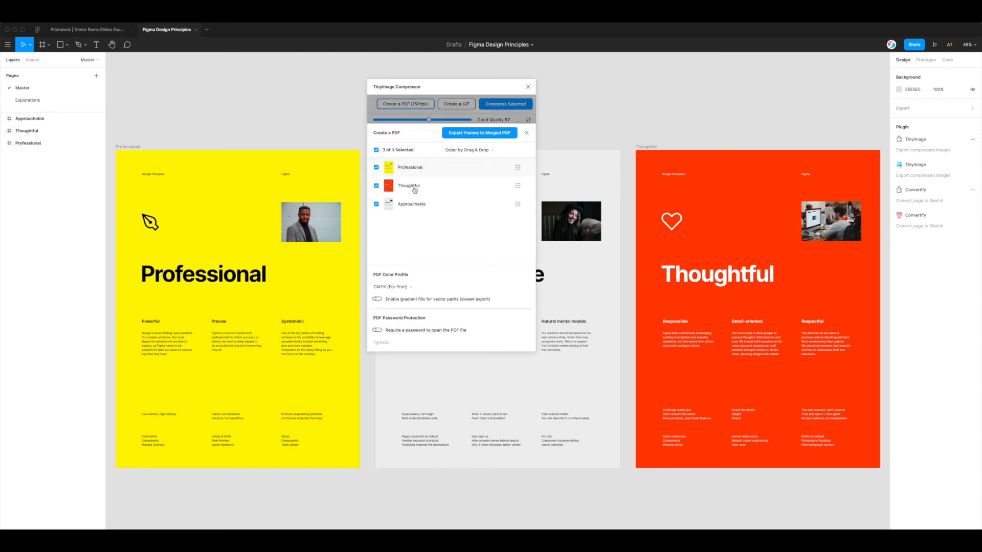
{"action": "left_click", "coordinate": [516, 185]}
{"action": "left_click_drag", "start_coordinate": [518, 186], "coordinate": [518, 203]}
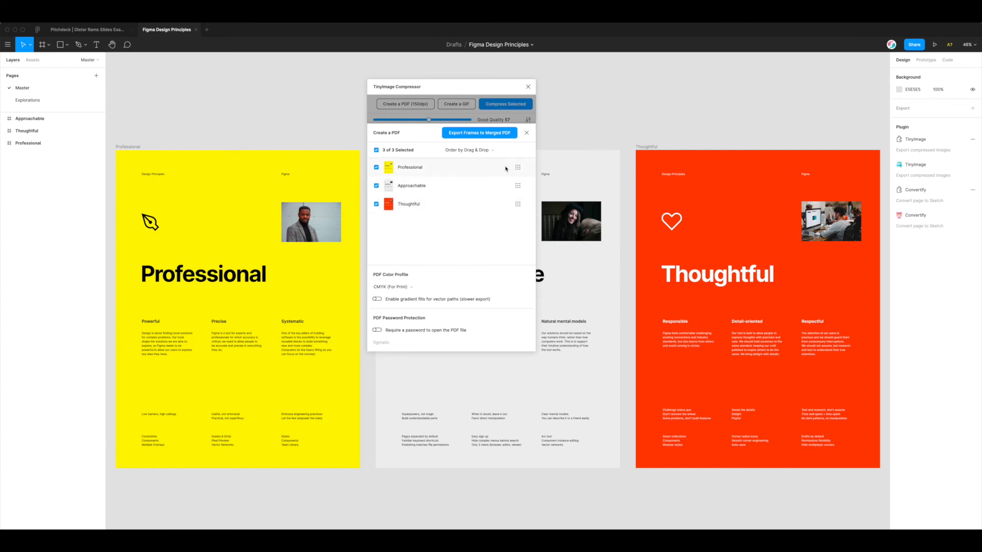
{"action": "left_click", "coordinate": [486, 150]}
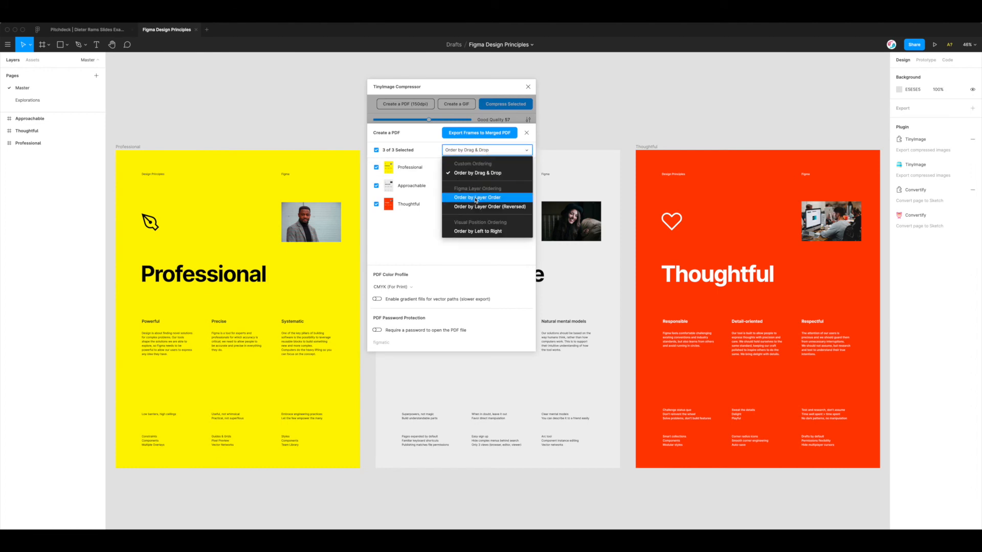
{"action": "scroll", "coordinate": [477, 200], "scroll_direction": "down", "scroll_amount": 2}
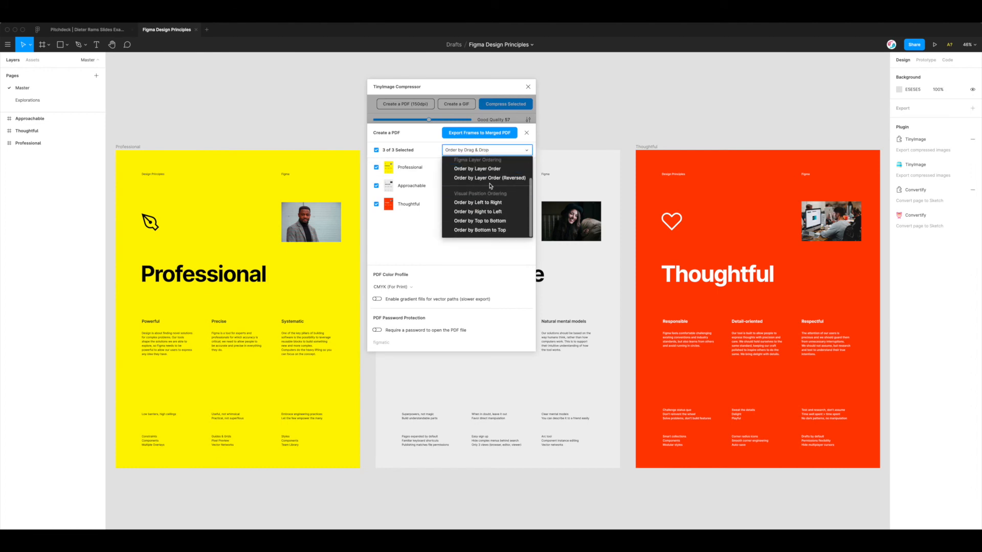
{"action": "left_click", "coordinate": [482, 178]}
{"action": "mouse_move", "coordinate": [518, 167]}
{"action": "left_mouse_down"}
{"action": "mouse_move", "coordinate": [517, 202]}
{"action": "mouse_move", "coordinate": [518, 171]}
{"action": "left_mouse_up"}
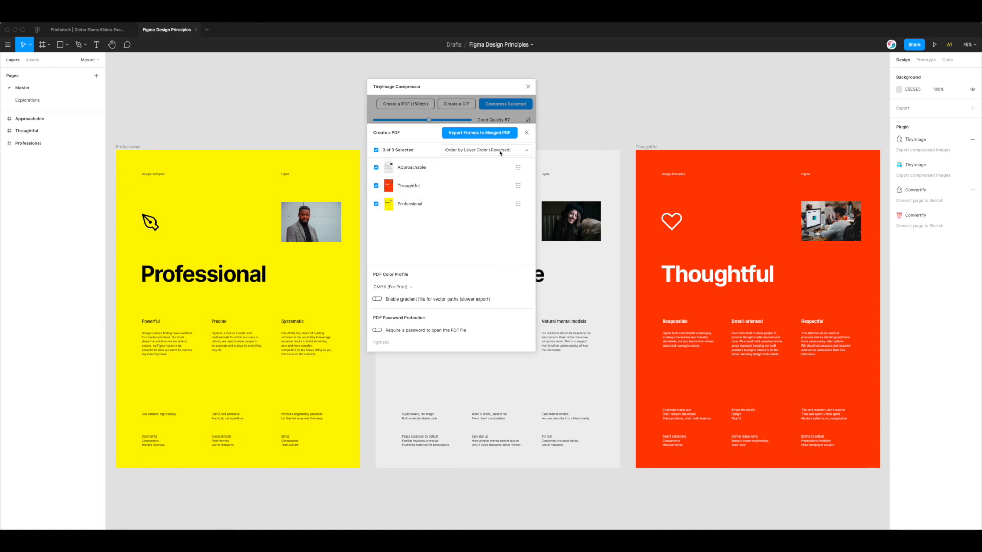
Order pages Left to Right: Professional, Approachable, Thoughtful
{"action": "scroll", "coordinate": [236, 194], "scroll_direction": "down", "scroll_amount": 1}
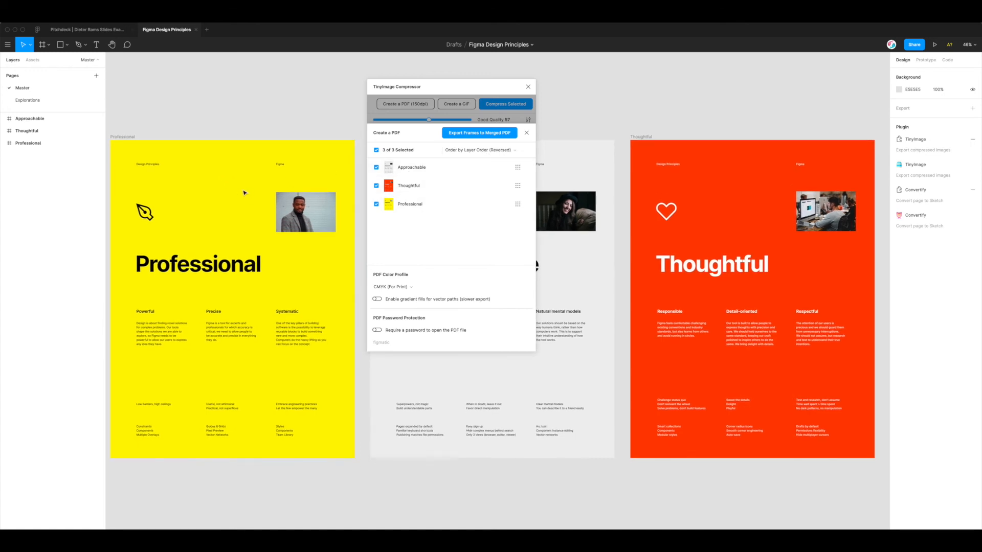
{"action": "scroll", "coordinate": [244, 191], "scroll_direction": "left", "scroll_amount": 1}
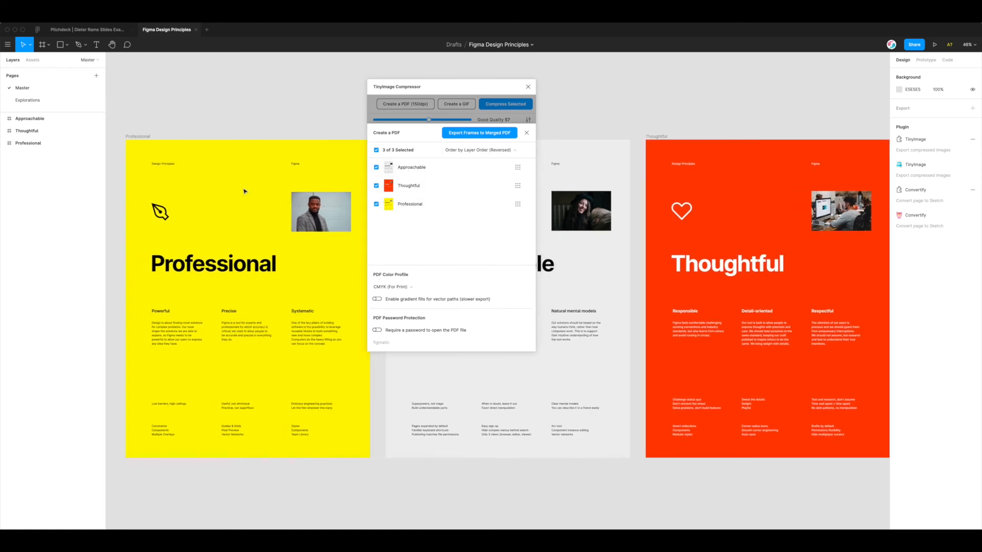
{"action": "left_click", "coordinate": [473, 152]}
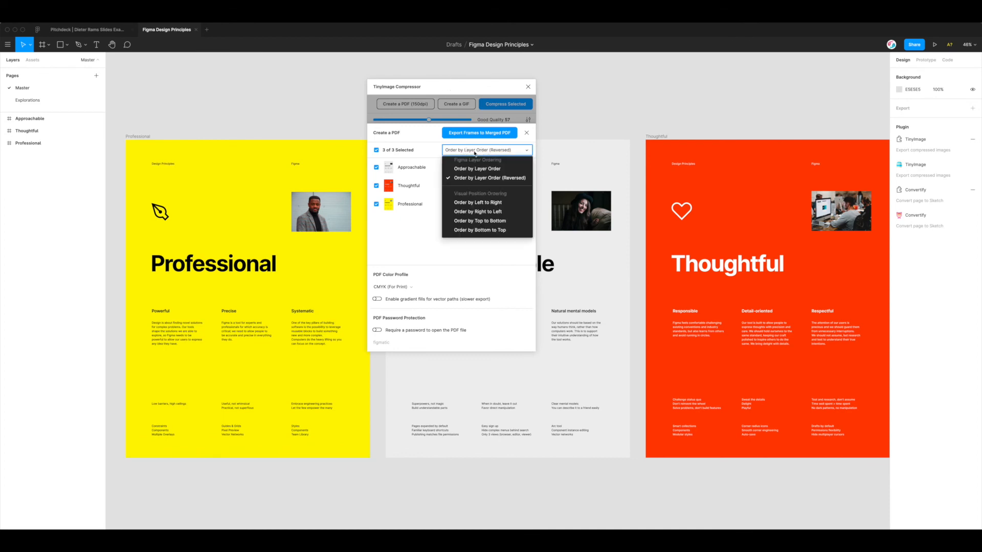
{"action": "left_click", "coordinate": [489, 204]}
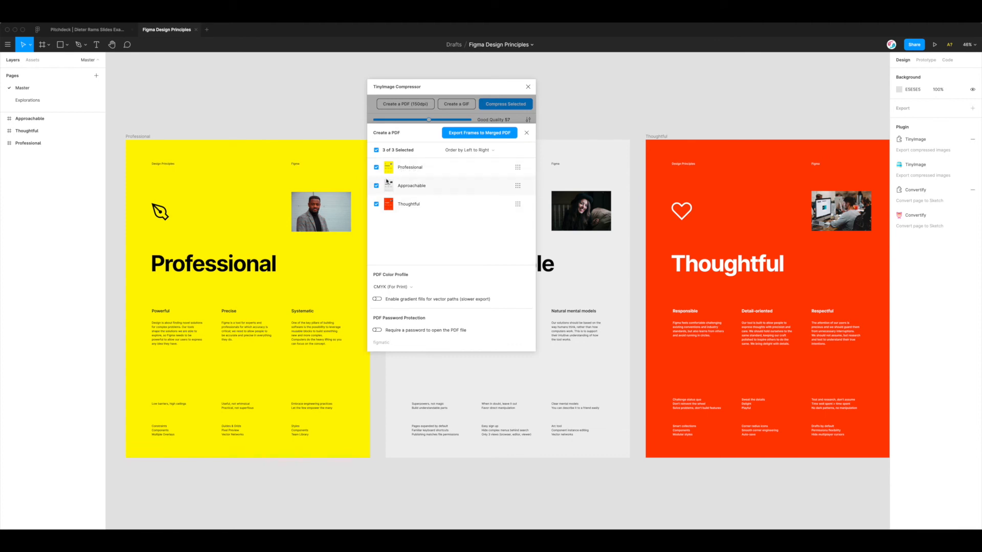
{"action": "scroll", "coordinate": [332, 163], "scroll_direction": "down", "scroll_amount": 3}
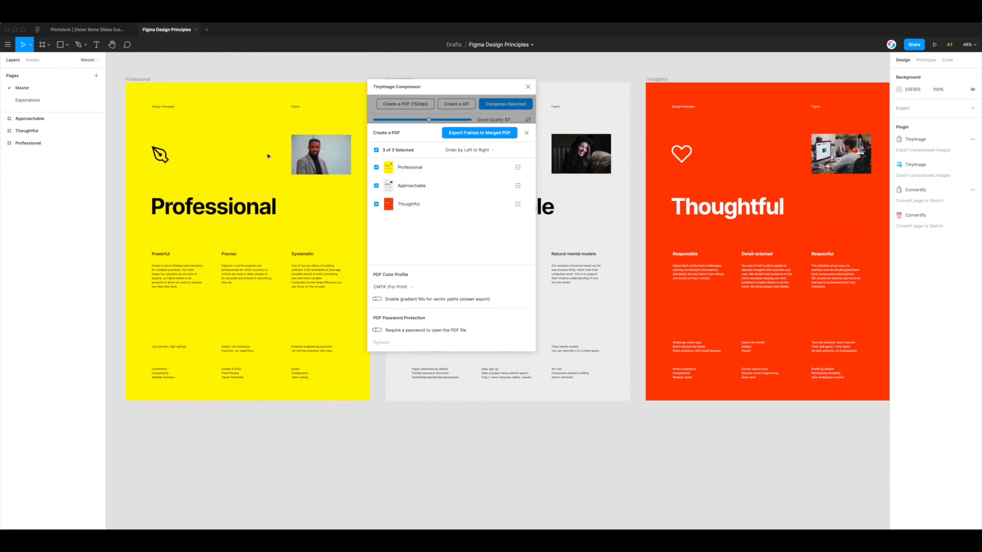
{"action": "scroll", "coordinate": [225, 116], "scroll_direction": "down", "scroll_amount": 1}
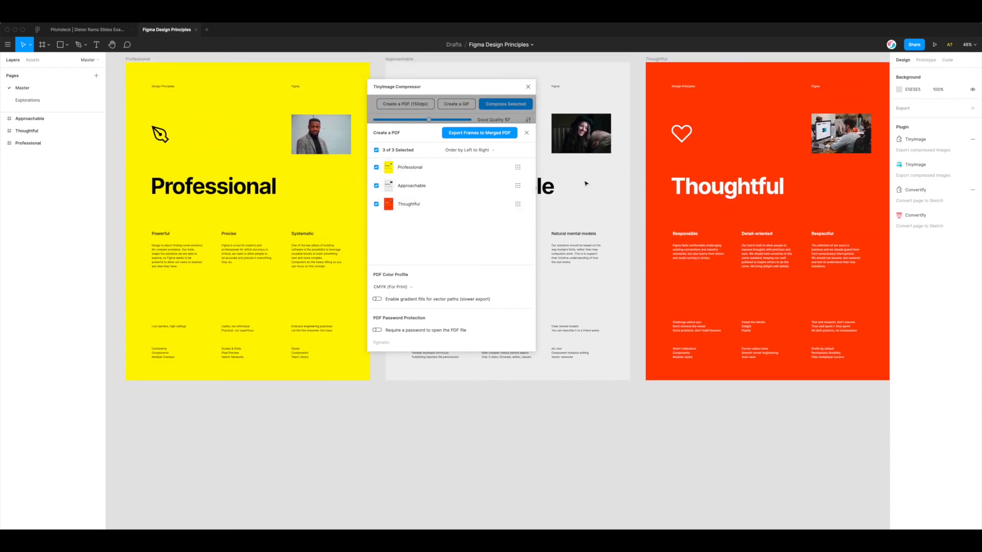
{"action": "scroll", "coordinate": [589, 187], "scroll_direction": "up", "scroll_amount": 1}
{"action": "scroll", "coordinate": [730, 186], "scroll_direction": "up", "scroll_amount": 2}
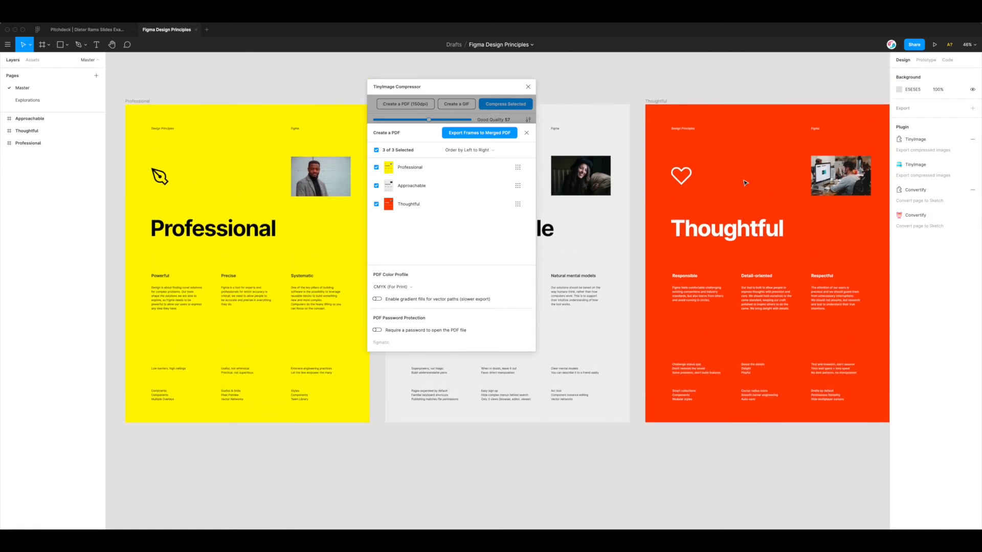
{"action": "left_click_drag", "start_coordinate": [445, 89], "coordinate": [530, 89]}
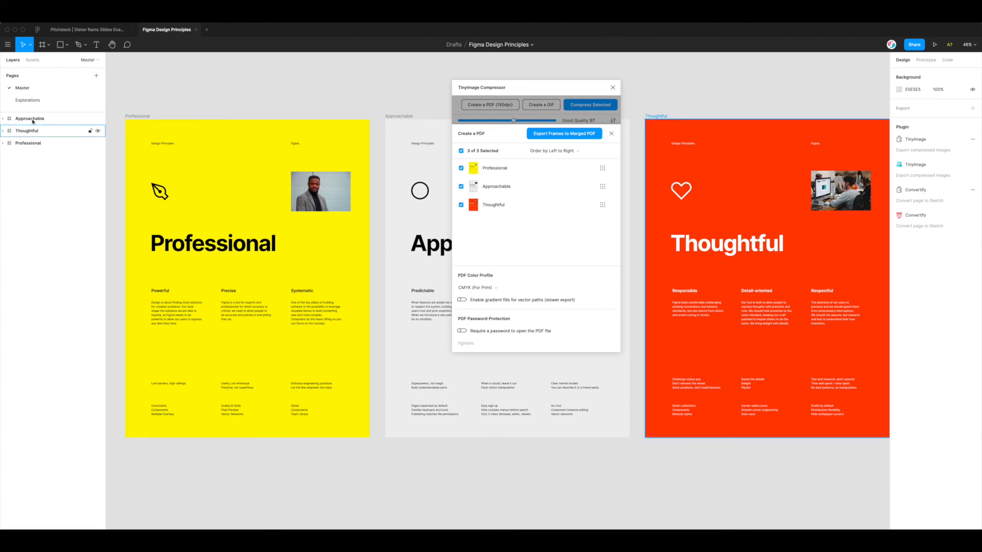
{"action": "left_click", "coordinate": [35, 146]}
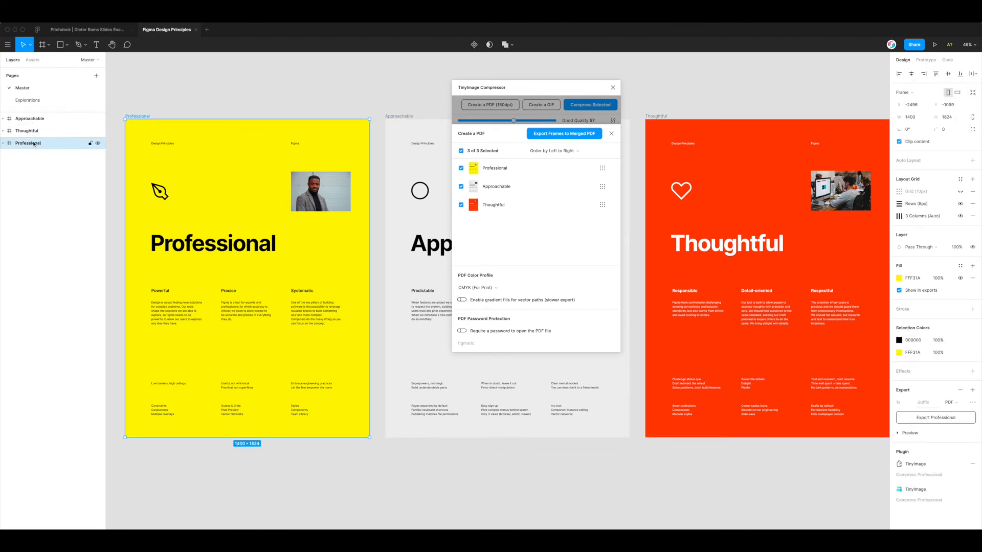
{"action": "left_click", "coordinate": [32, 120]}
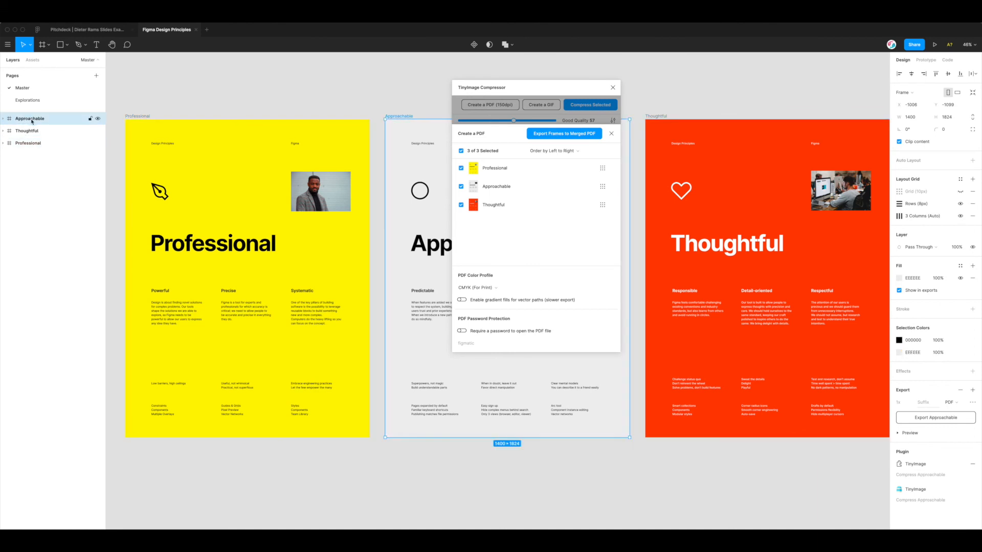
{"action": "left_click", "coordinate": [32, 131]}
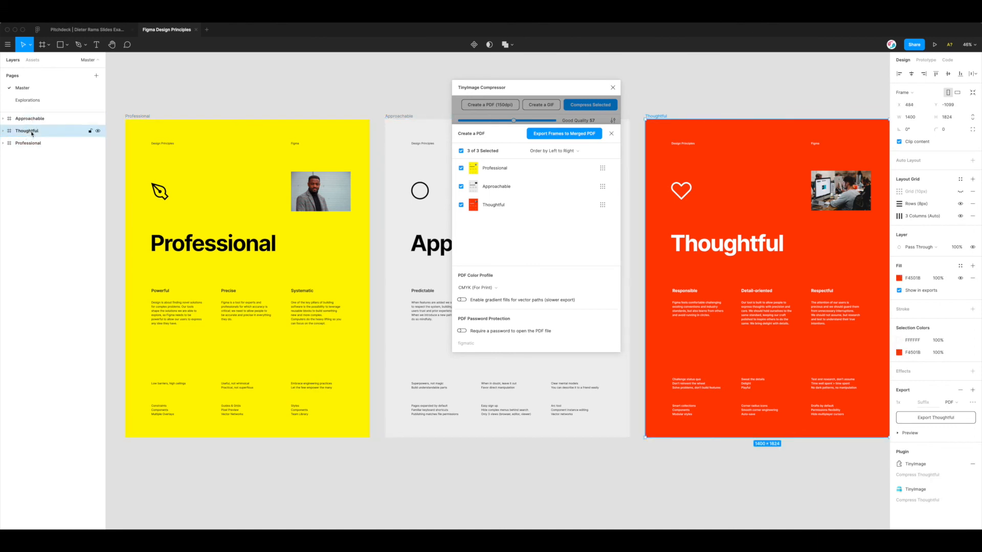
{"action": "left_click", "coordinate": [29, 145]}
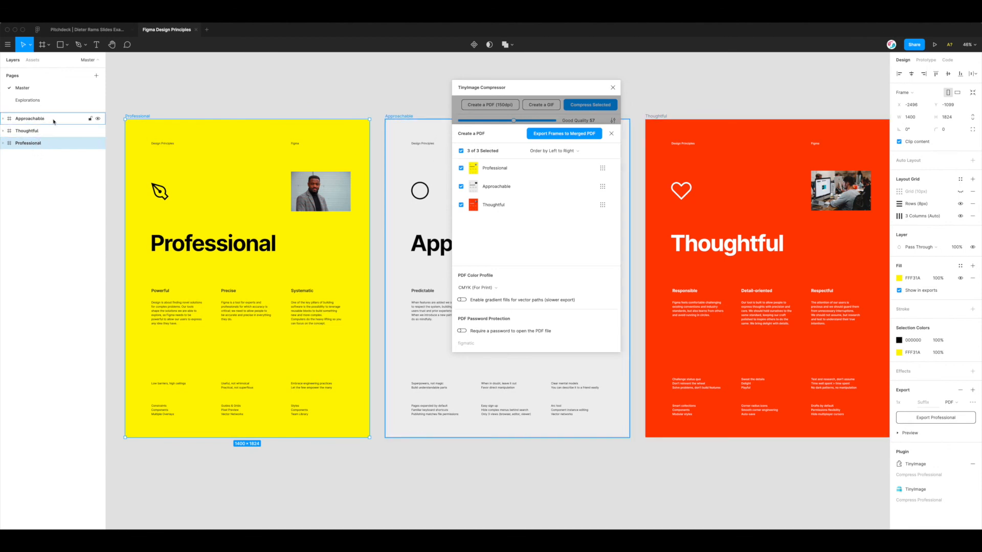
{"action": "left_click_drag", "start_coordinate": [537, 93], "coordinate": [514, 94]}
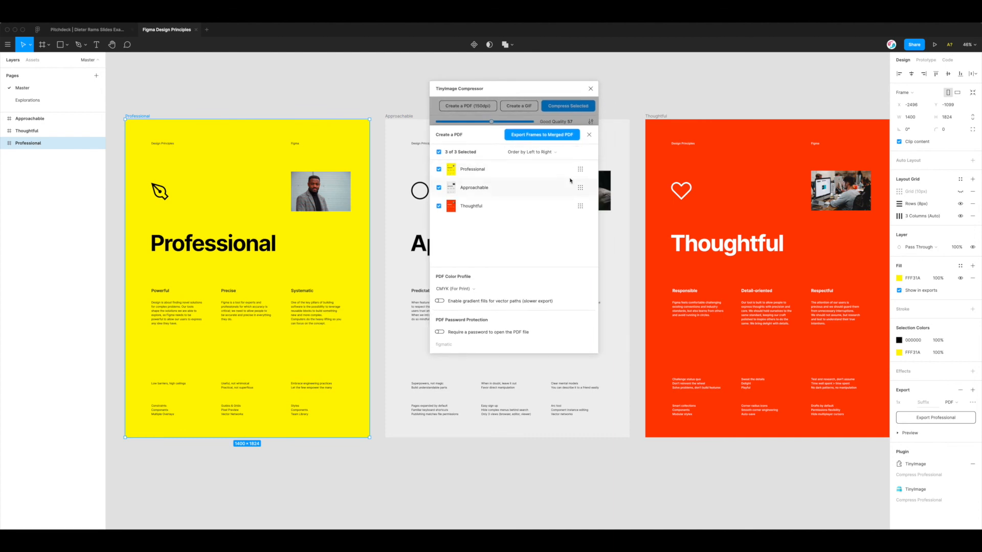
Cycle the ordering dropdown through Layer Order and Right to Left, finishing on Left to Right
{"action": "left_click", "coordinate": [530, 152]}
{"action": "left_click", "coordinate": [531, 171]}
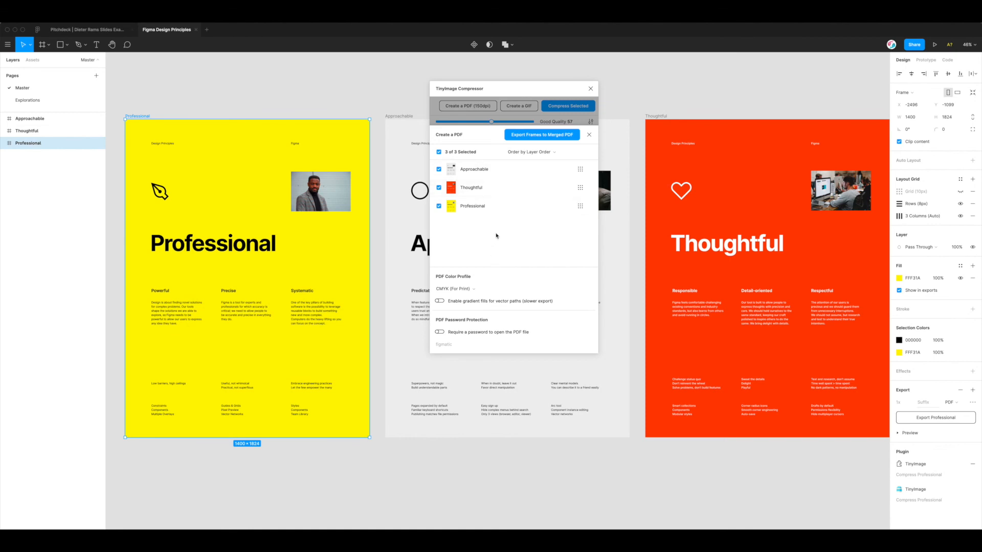
{"action": "left_click", "coordinate": [536, 153]}
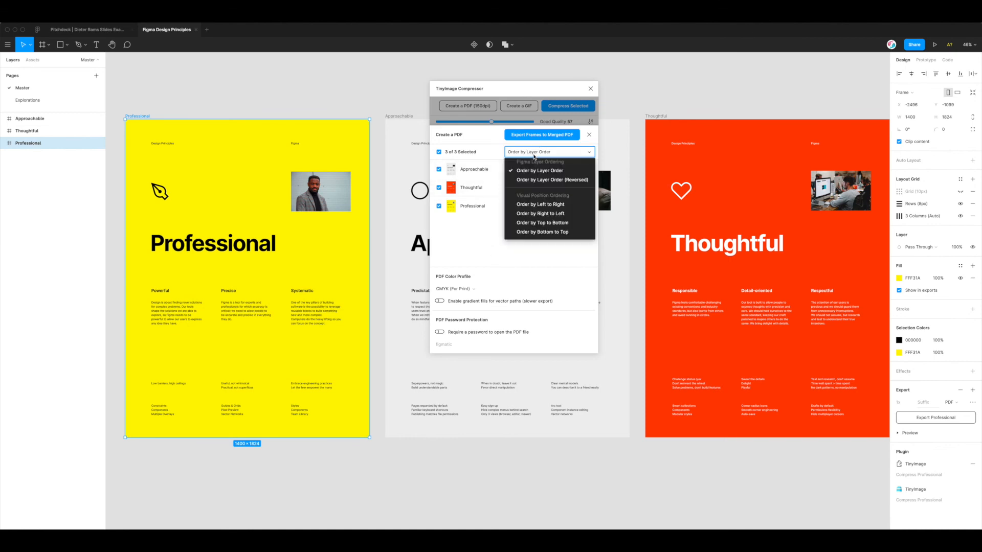
{"action": "left_click", "coordinate": [535, 204]}
{"action": "left_click", "coordinate": [537, 152]}
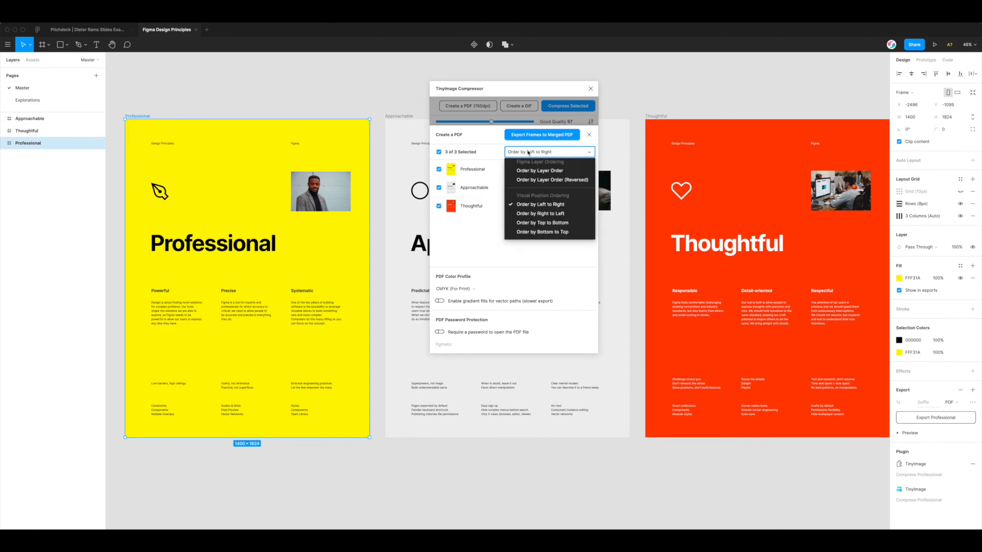
{"action": "left_click", "coordinate": [541, 214]}
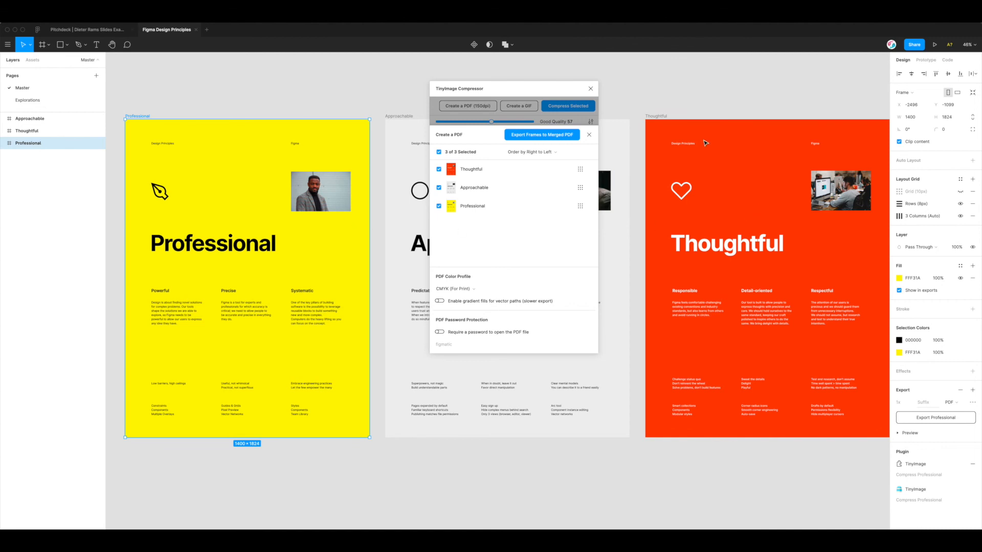
{"action": "left_click", "coordinate": [535, 152]}
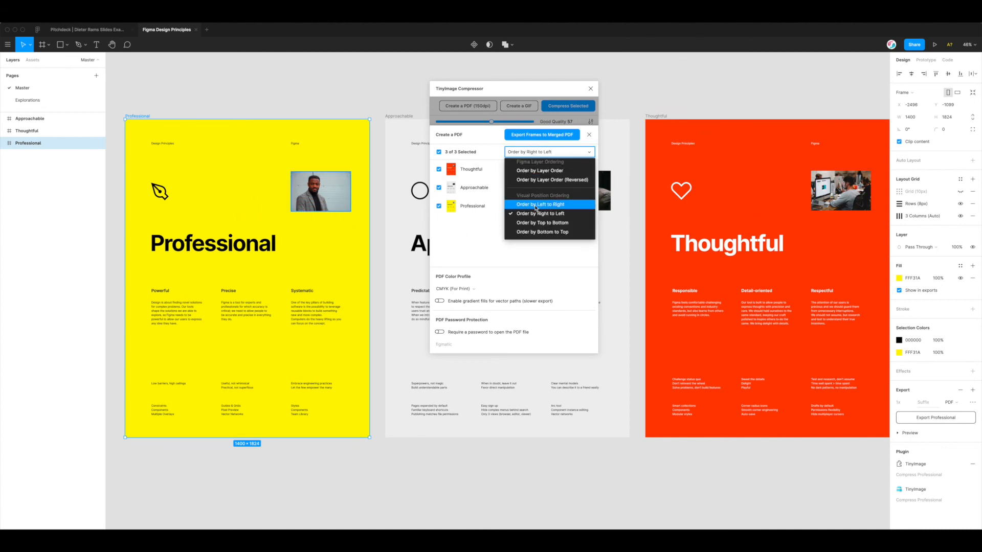
{"action": "left_click", "coordinate": [535, 205]}
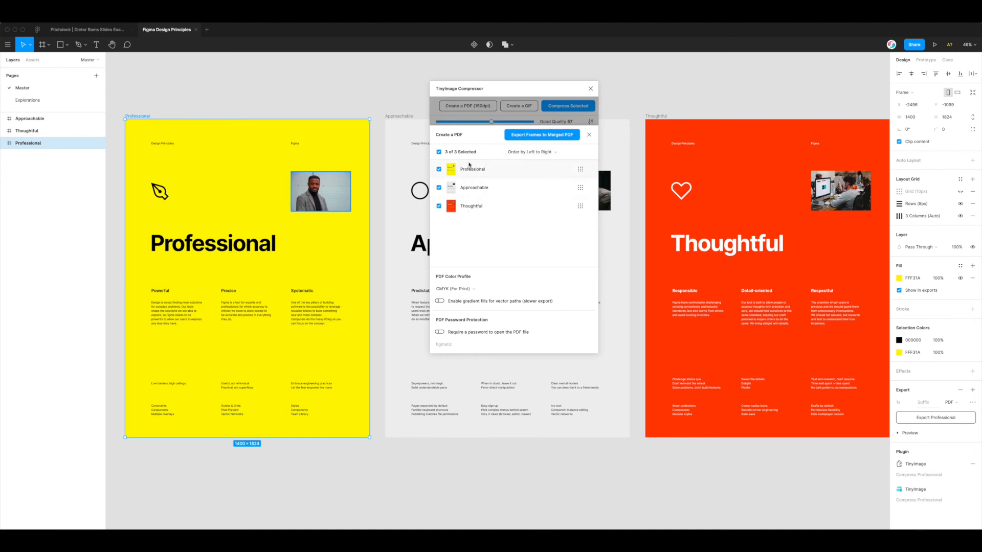
Export the three frames as one merged PDF on the Desktop, compressed to 503.38 KB
{"action": "left_click", "coordinate": [539, 136]}
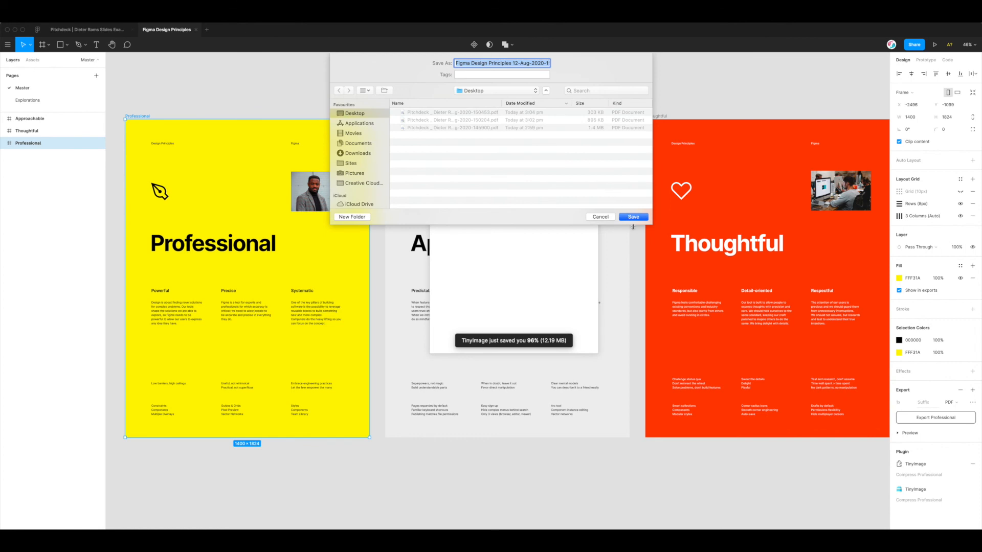
{"action": "left_click", "coordinate": [632, 217]}
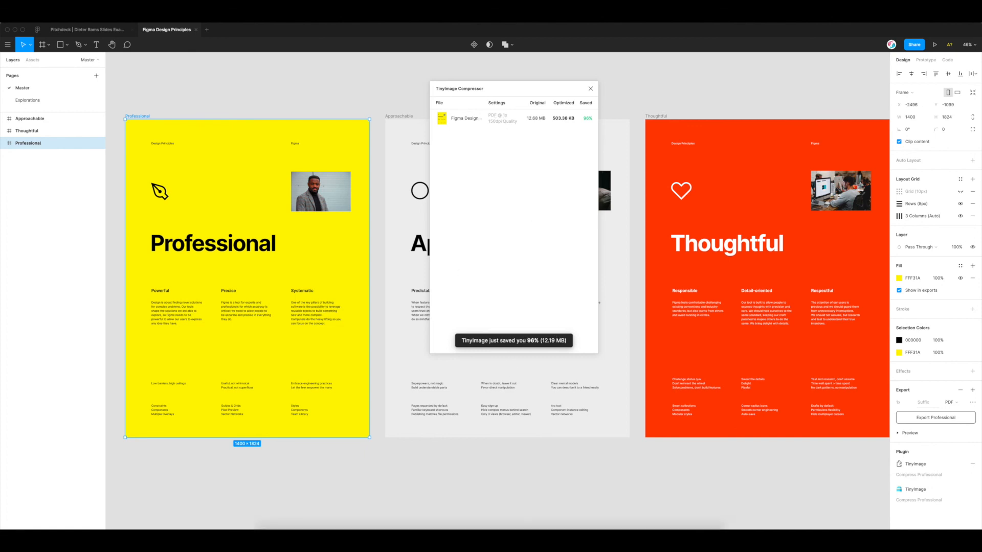
Reveal the exported PDF in Finder and preview its Professional, Approachable and Thoughtful pages
{"action": "left_click", "coordinate": [447, 239]}
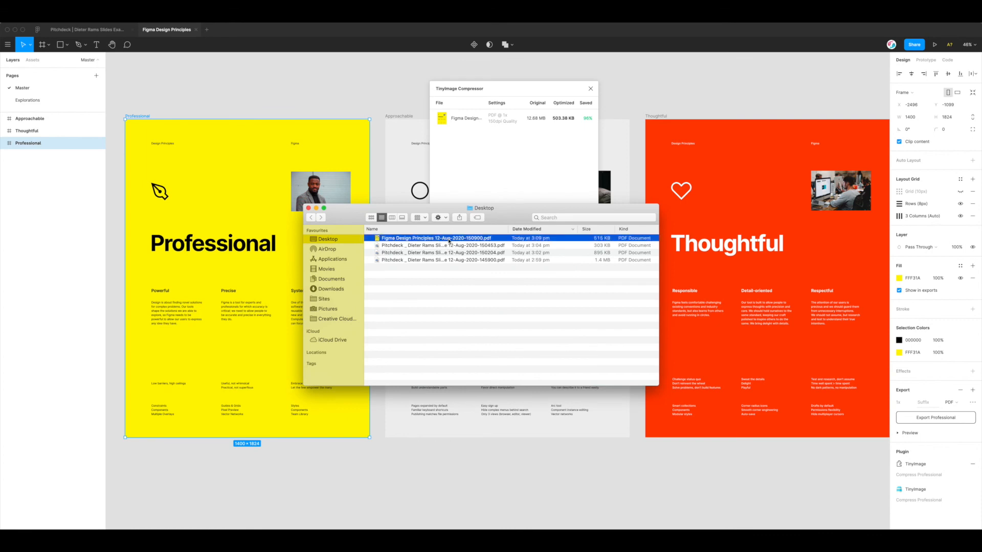
{"action": "key", "text": "space"}
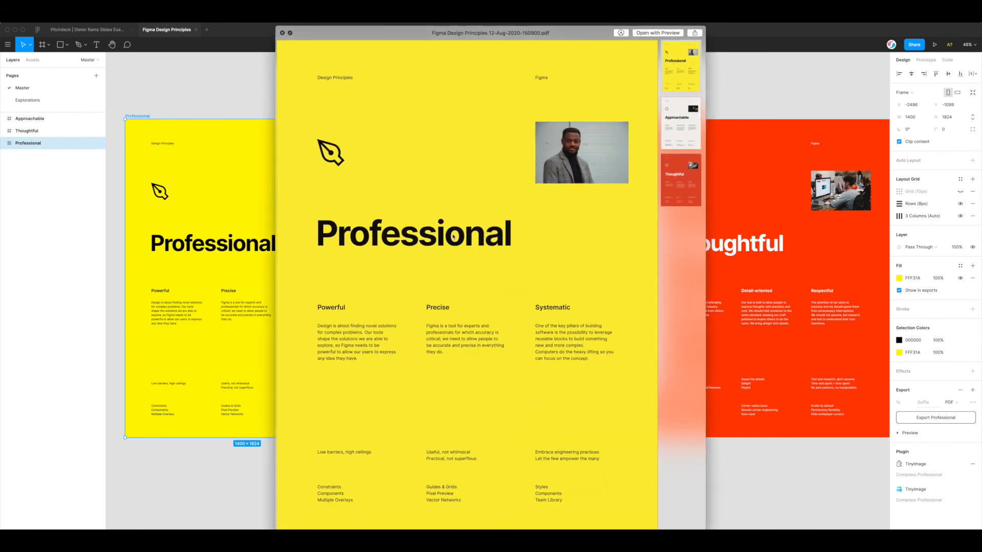
{"action": "left_click_drag", "start_coordinate": [550, 33], "coordinate": [403, 29]}
{"action": "left_click", "coordinate": [537, 124]}
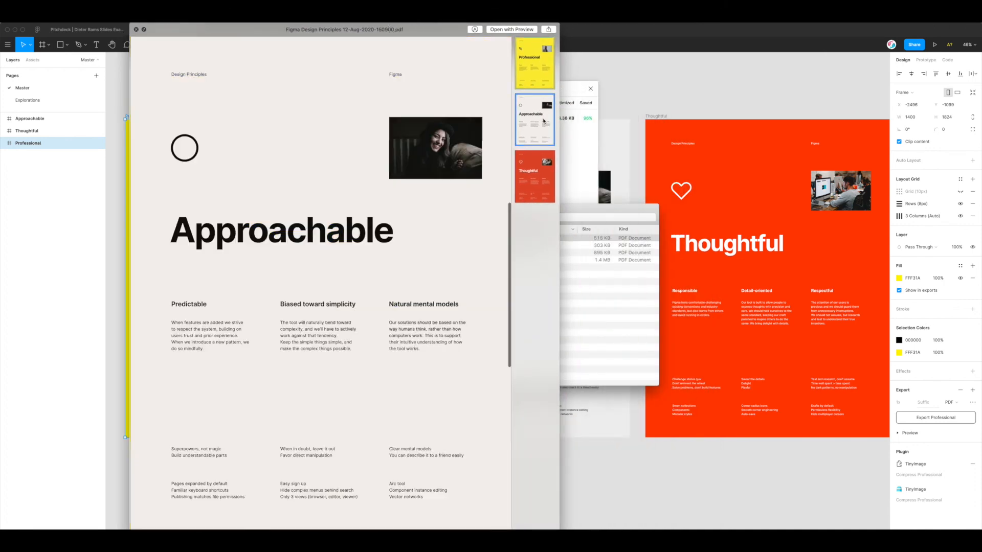
{"action": "left_click", "coordinate": [531, 188]}
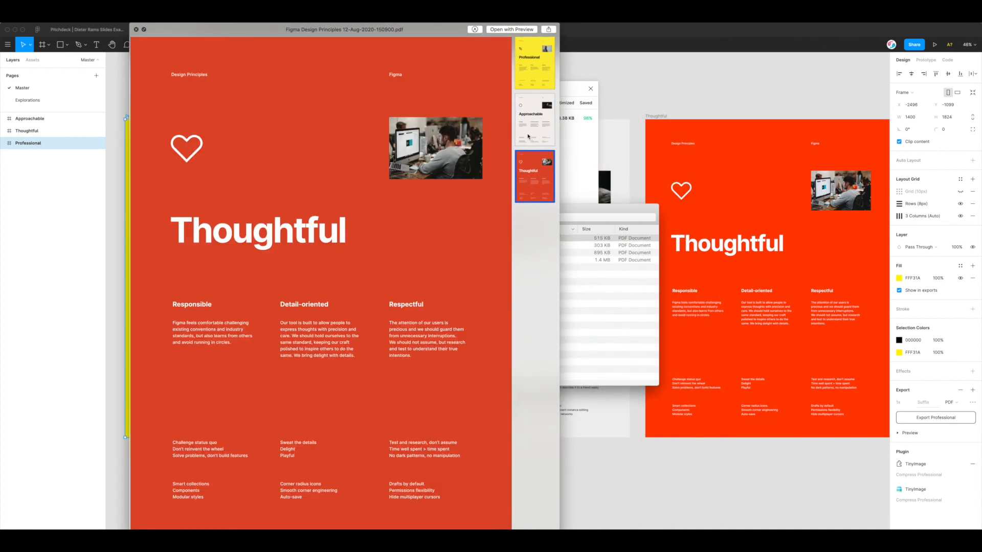
{"action": "left_click", "coordinate": [528, 136]}
{"action": "left_click", "coordinate": [534, 64]}
{"action": "left_click_drag", "start_coordinate": [454, 37], "coordinate": [358, 45]}
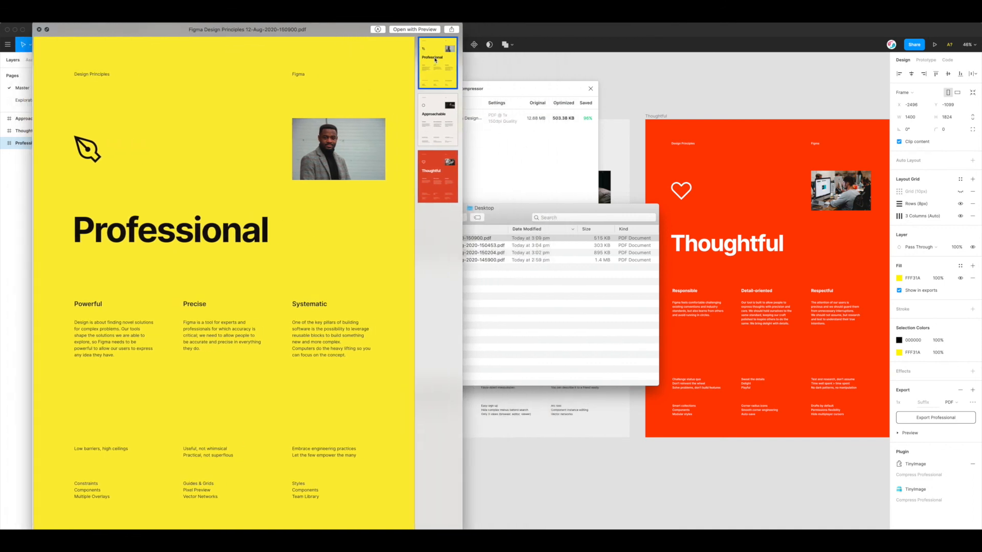
{"action": "left_click", "coordinate": [438, 118]}
{"action": "left_click", "coordinate": [444, 175]}
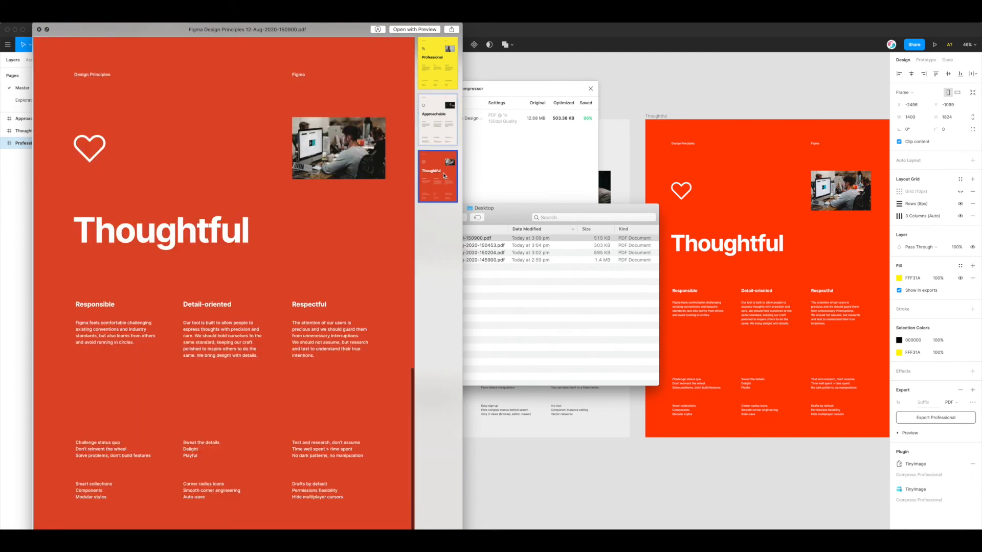
{"action": "left_click_drag", "start_coordinate": [53, 41], "coordinate": [155, 41]}
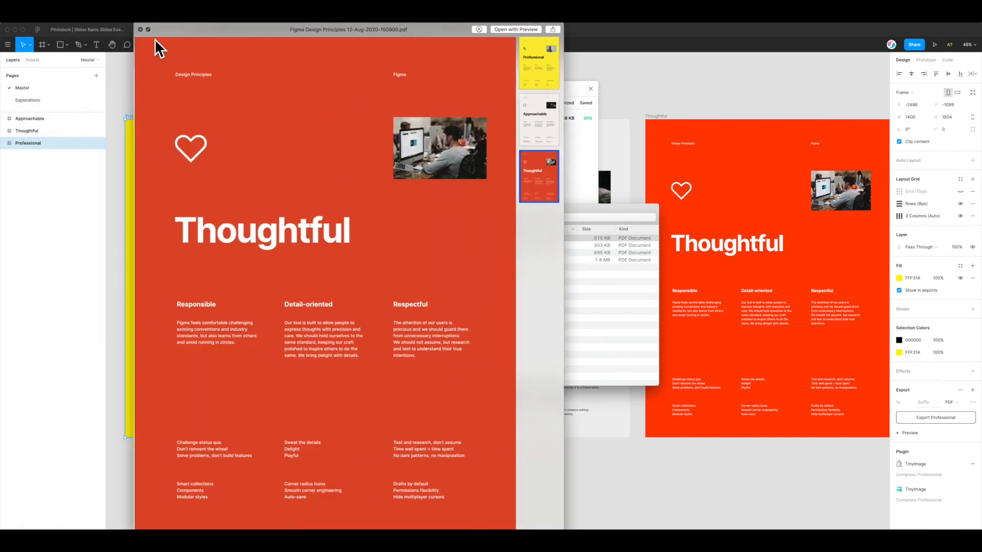
{"action": "left_click", "coordinate": [140, 30]}
Move the Desktop folder window and select all four PDF files
{"action": "left_click_drag", "start_coordinate": [355, 209], "coordinate": [380, 209]}
{"action": "left_click_drag", "start_coordinate": [585, 286], "coordinate": [512, 230]}
{"action": "left_click", "coordinate": [522, 283]}
{"action": "left_click_drag", "start_coordinate": [522, 282], "coordinate": [460, 221]}
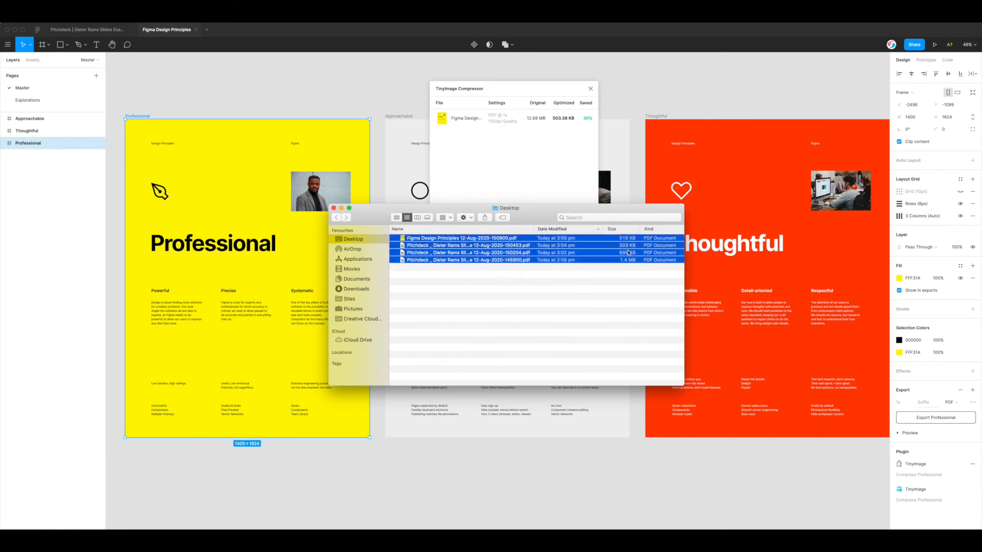
Reselect and deselect the four PDF files in the Desktop list
{"action": "left_click", "coordinate": [562, 276]}
{"action": "left_click_drag", "start_coordinate": [563, 276], "coordinate": [554, 225]}
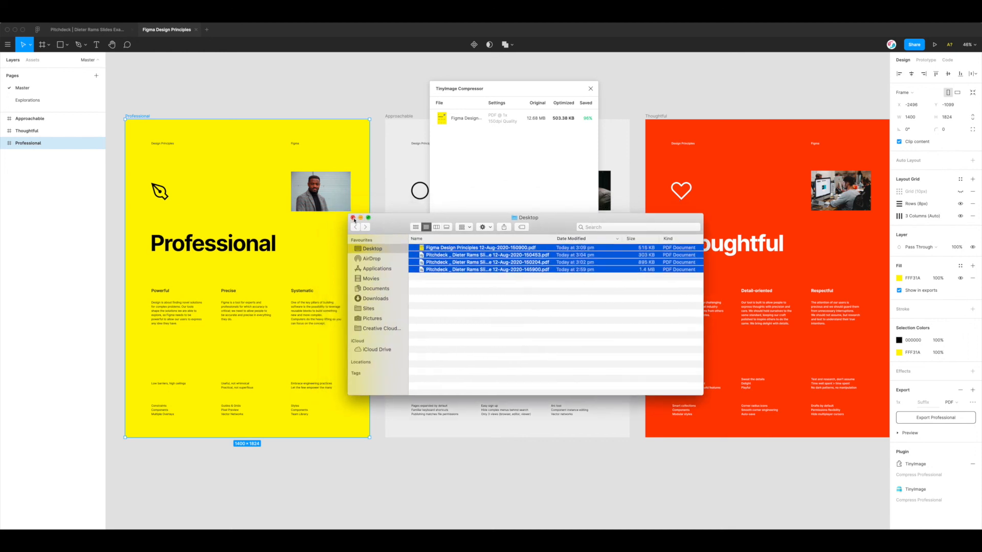
{"action": "left_click", "coordinate": [494, 278]}
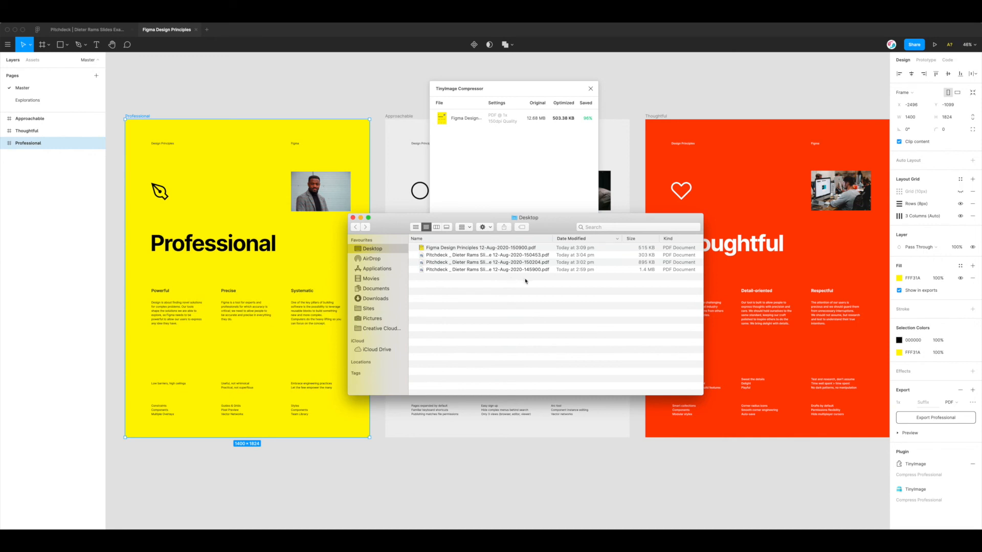
{"action": "left_click_drag", "start_coordinate": [524, 280], "coordinate": [473, 237]}
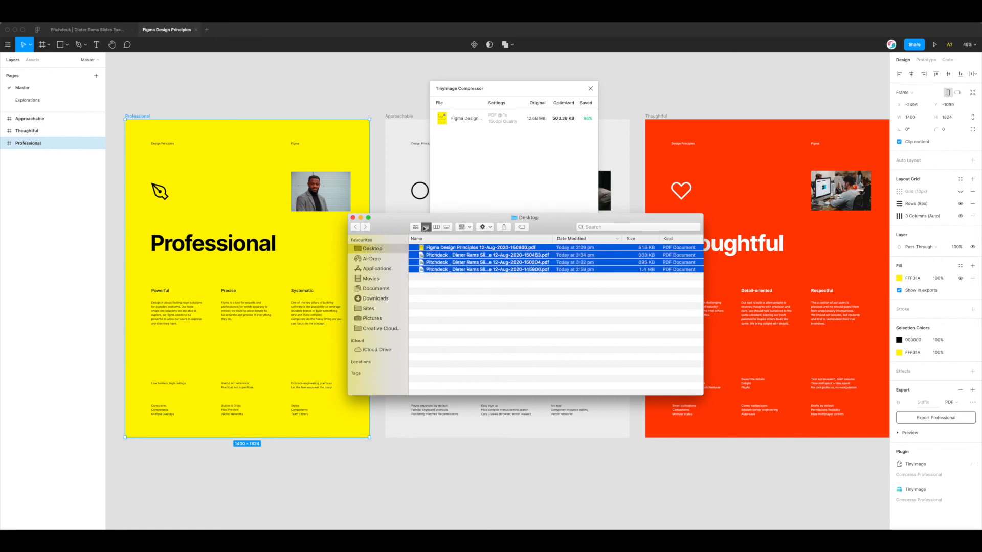
{"action": "left_click", "coordinate": [471, 281]}
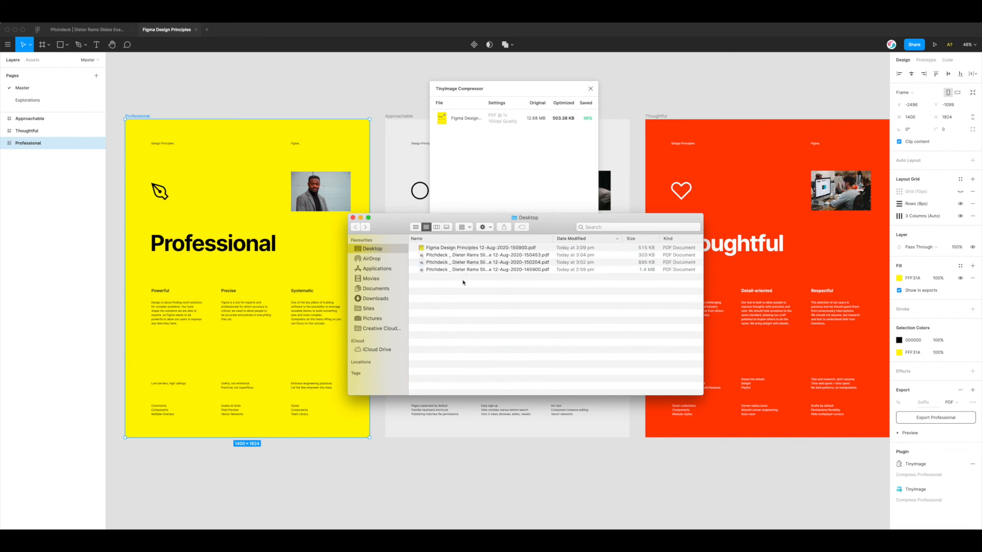
Close the Desktop folder window and shift the compressor window off the Approachable frame
{"action": "left_click_drag", "start_coordinate": [493, 220], "coordinate": [521, 235]}
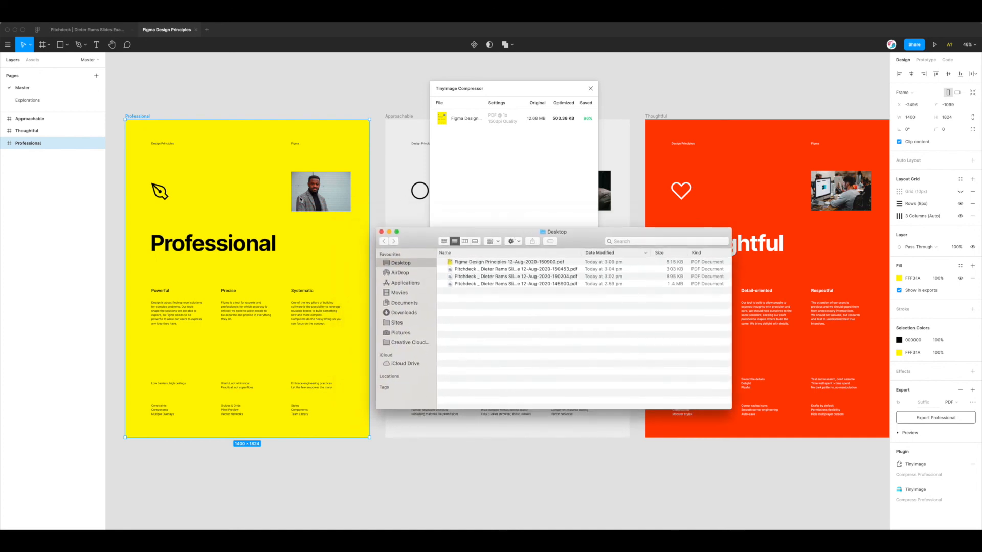
{"action": "left_click_drag", "start_coordinate": [414, 233], "coordinate": [413, 240]}
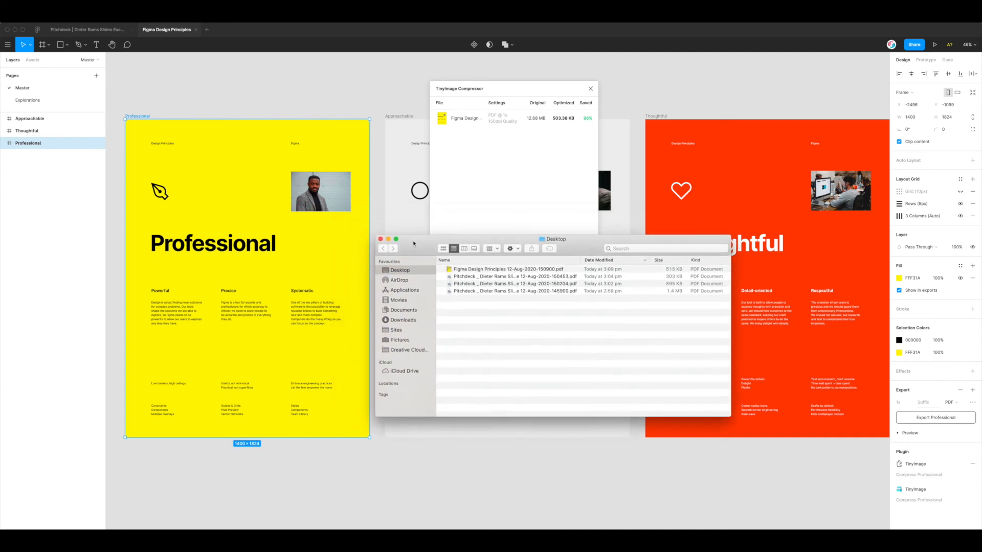
{"action": "left_click", "coordinate": [381, 239]}
{"action": "left_click_drag", "start_coordinate": [553, 91], "coordinate": [499, 108]}
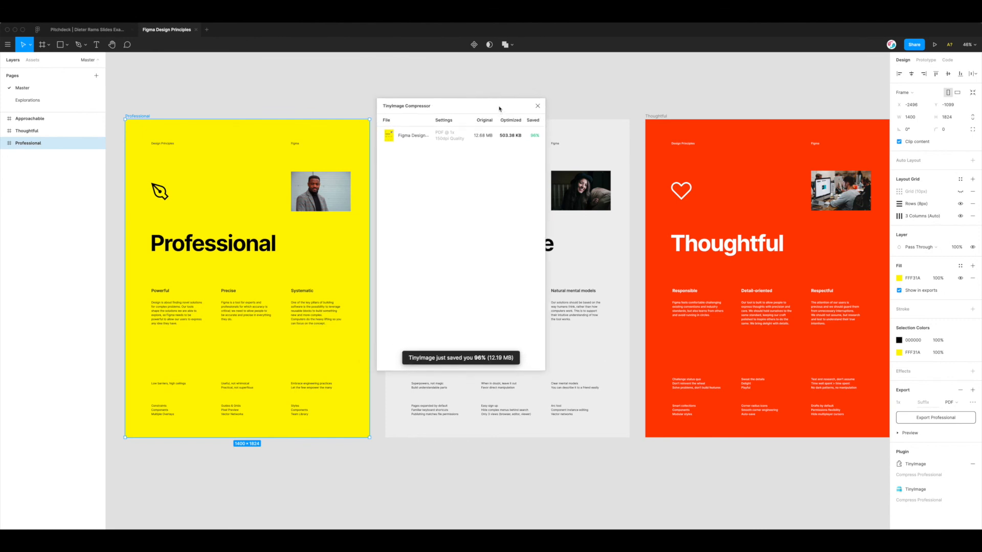
Close the TinyImage Compressor window and deselect the Professional frame
{"action": "left_click", "coordinate": [538, 107]}
{"action": "left_click", "coordinate": [390, 96]}
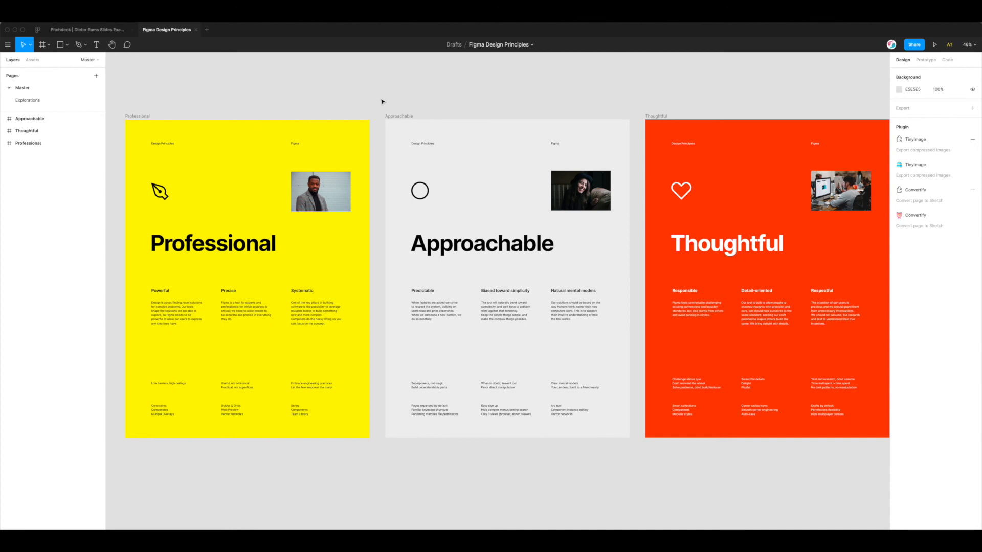
{"action": "scroll", "coordinate": [382, 101], "scroll_direction": "right", "scroll_amount": 2}
{"action": "scroll", "coordinate": [381, 101], "scroll_direction": "right", "scroll_amount": 1}
{"action": "scroll", "coordinate": [382, 102], "scroll_direction": "left", "scroll_amount": 1}
{"action": "scroll", "coordinate": [381, 101], "scroll_direction": "right", "scroll_amount": 1}
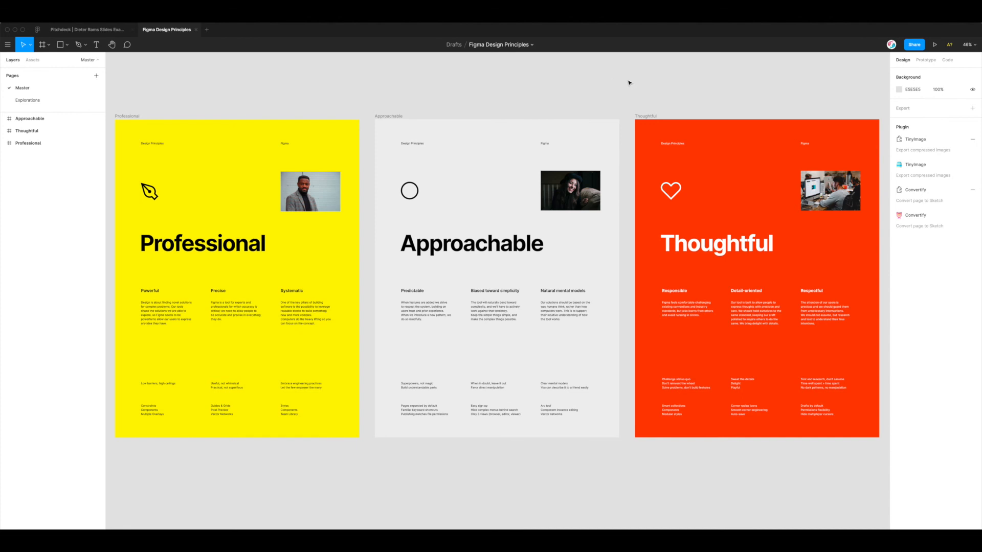
Pan across the canvas to review the Professional, Approachable and Thoughtful frames
{"action": "scroll", "coordinate": [630, 83], "scroll_direction": "right", "scroll_amount": 1}
{"action": "scroll", "coordinate": [629, 83], "scroll_direction": "left", "scroll_amount": 1}
{"action": "scroll", "coordinate": [629, 83], "scroll_direction": "right", "scroll_amount": 1}
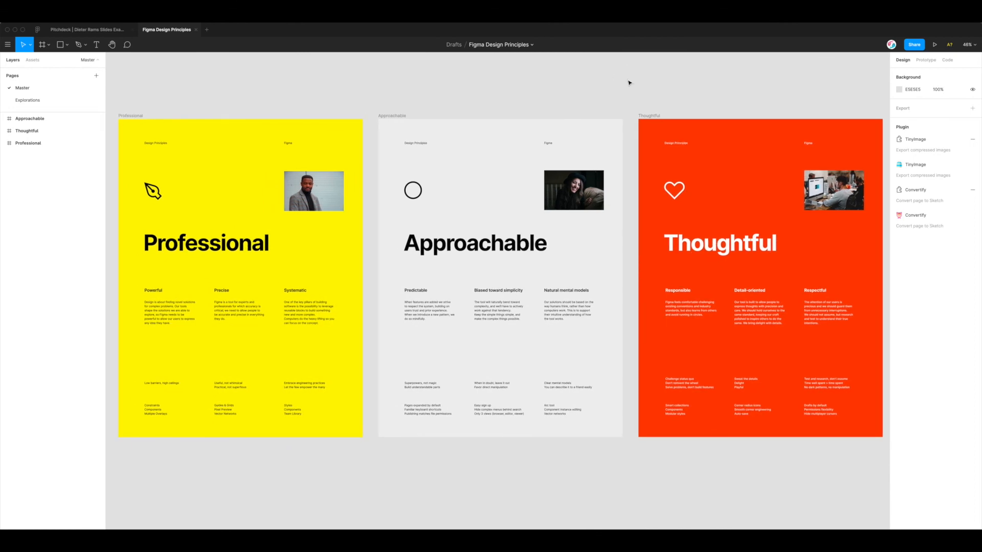
{"action": "scroll", "coordinate": [629, 83], "scroll_direction": "up", "scroll_amount": 1}
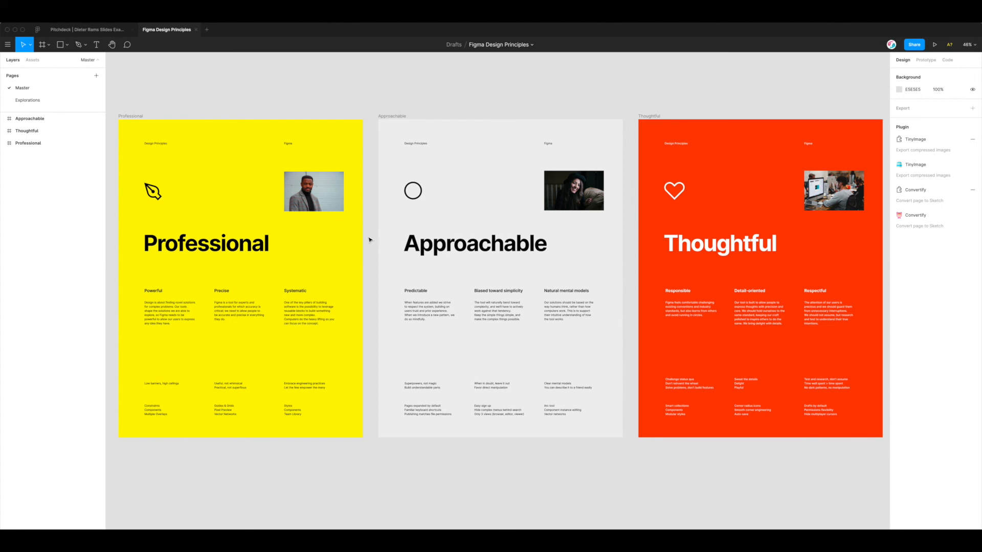
{"action": "scroll", "coordinate": [369, 240], "scroll_direction": "right", "scroll_amount": 1}
{"action": "scroll", "coordinate": [369, 240], "scroll_direction": "left", "scroll_amount": 1}
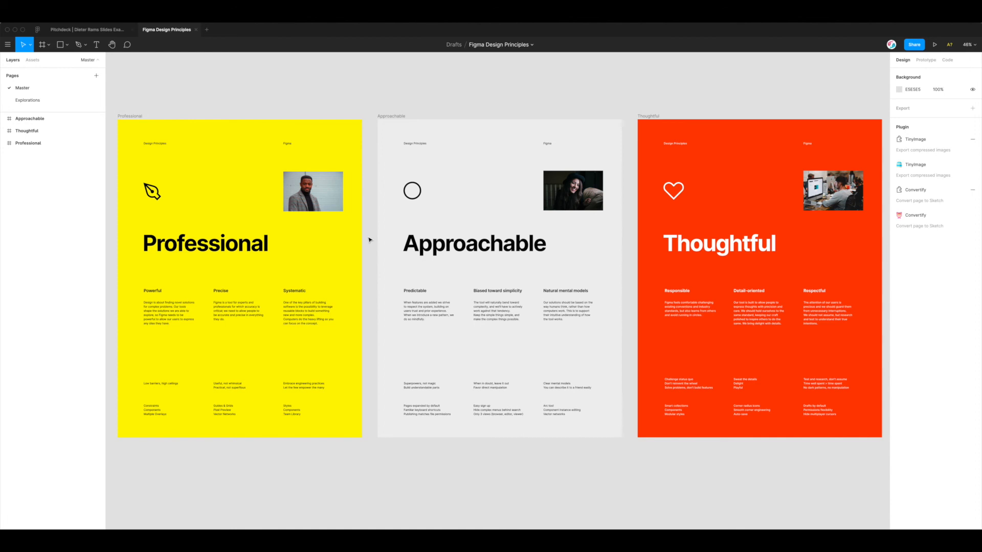
{"action": "left_click", "coordinate": [368, 239]}
{"action": "scroll", "coordinate": [374, 242], "scroll_direction": "up", "scroll_amount": 2}
{"action": "left_click", "coordinate": [372, 240]}
{"action": "left_click", "coordinate": [636, 104]}
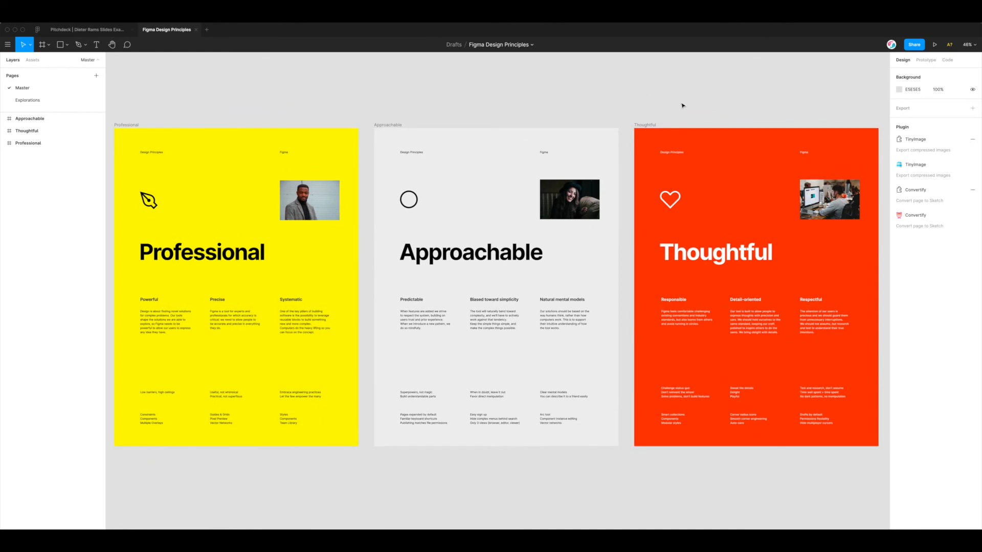